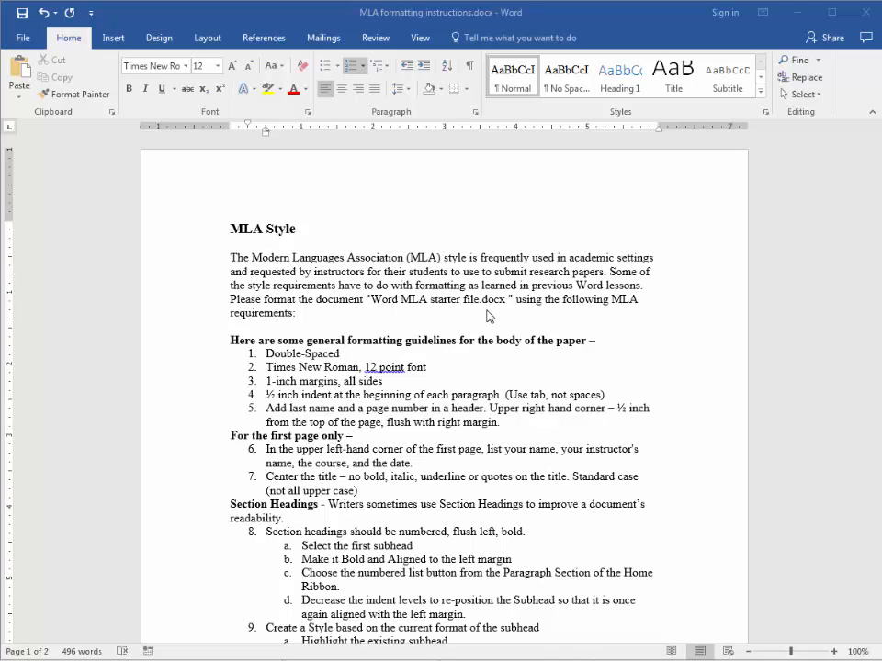
Step: Open the document "Word MLA starter file.docx" alongside the MLA formatting instructions
left_click(28, 44)
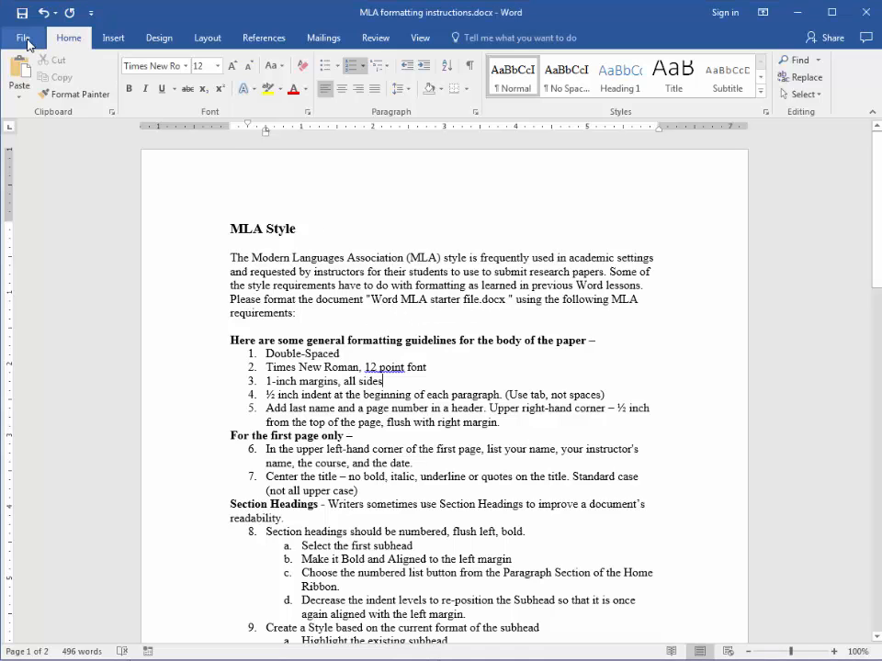
left_click(26, 43)
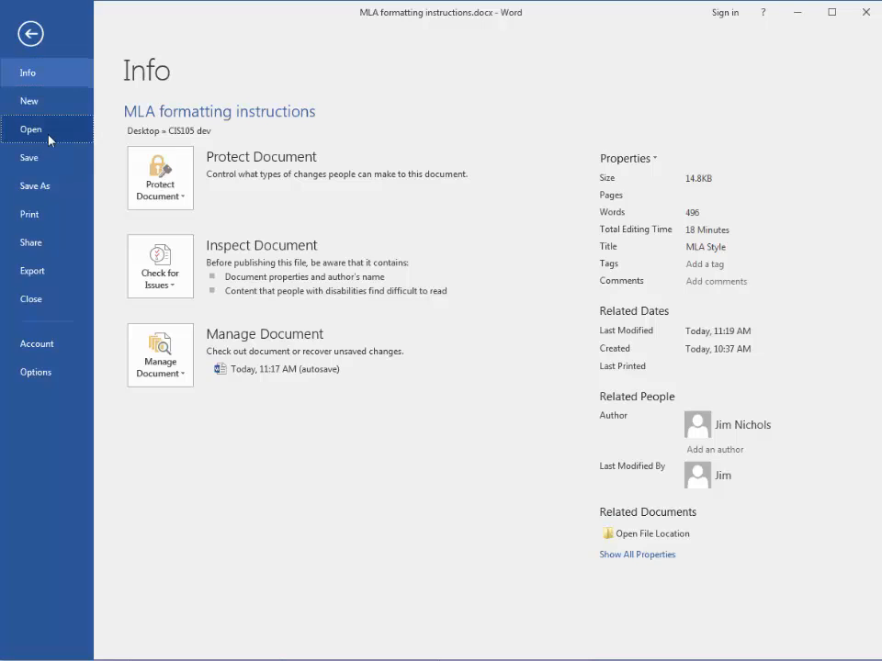
left_click(50, 140)
left_click(467, 145)
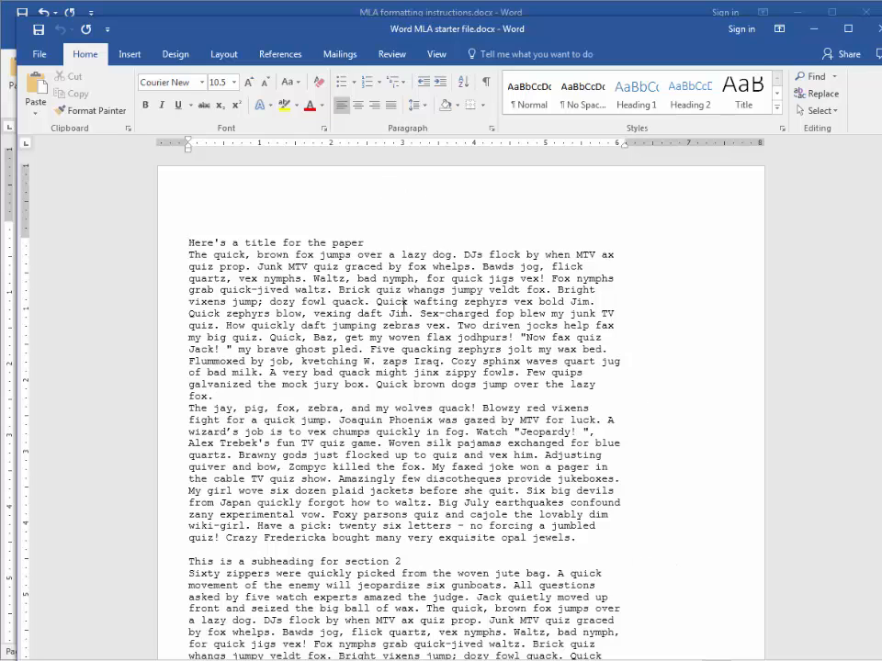
Step: Check the general guidelines in the instructions document, and set all text in the starter file to Times New Roman, 12 point
left_click(435, 13)
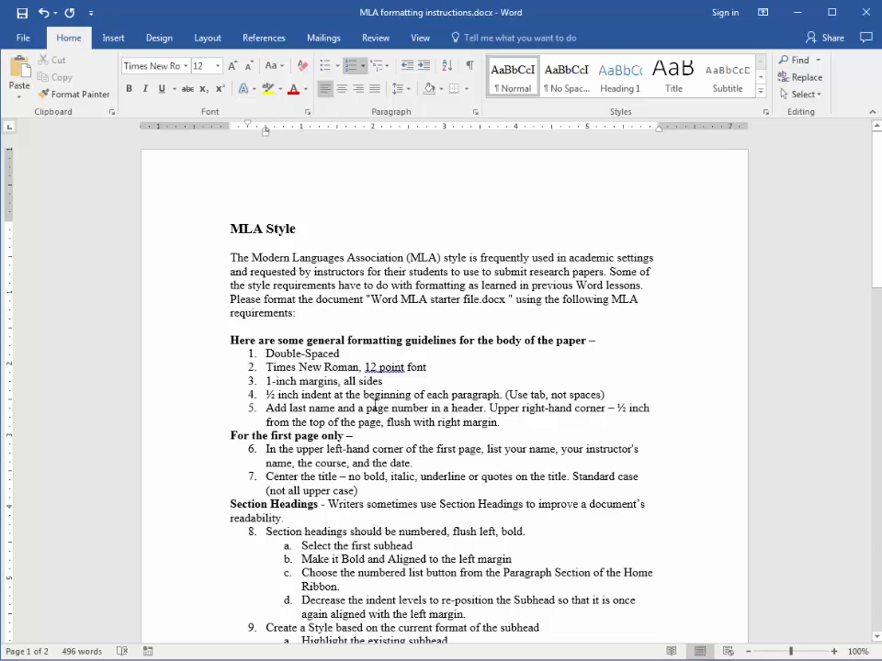
left_click(481, 660)
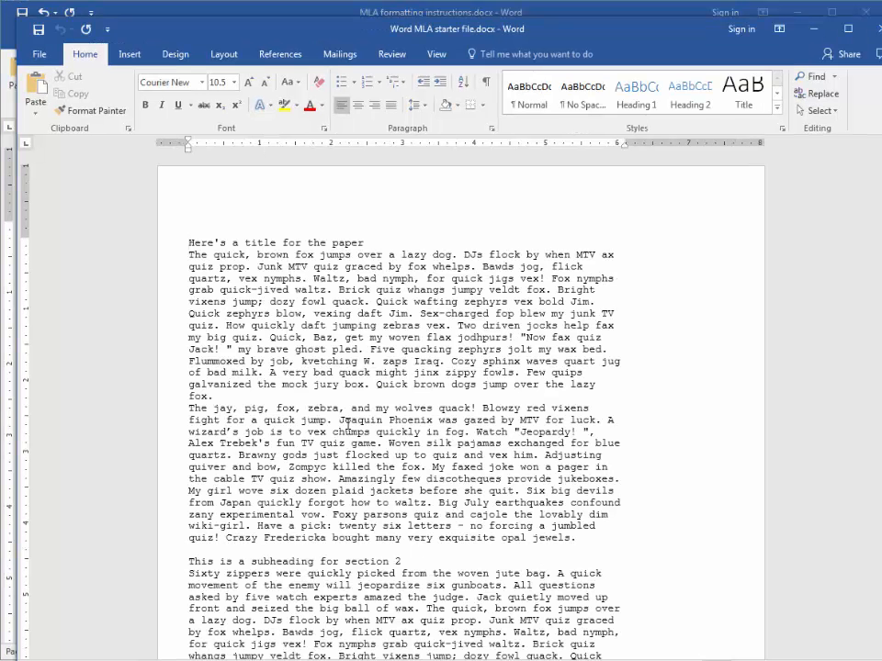
key("ctrl+a")
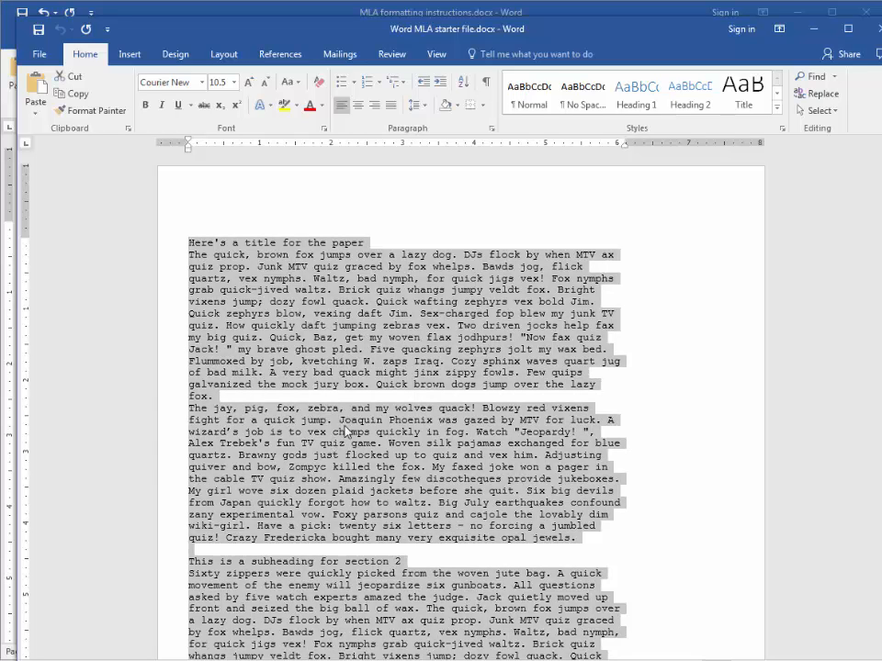
left_click(202, 83)
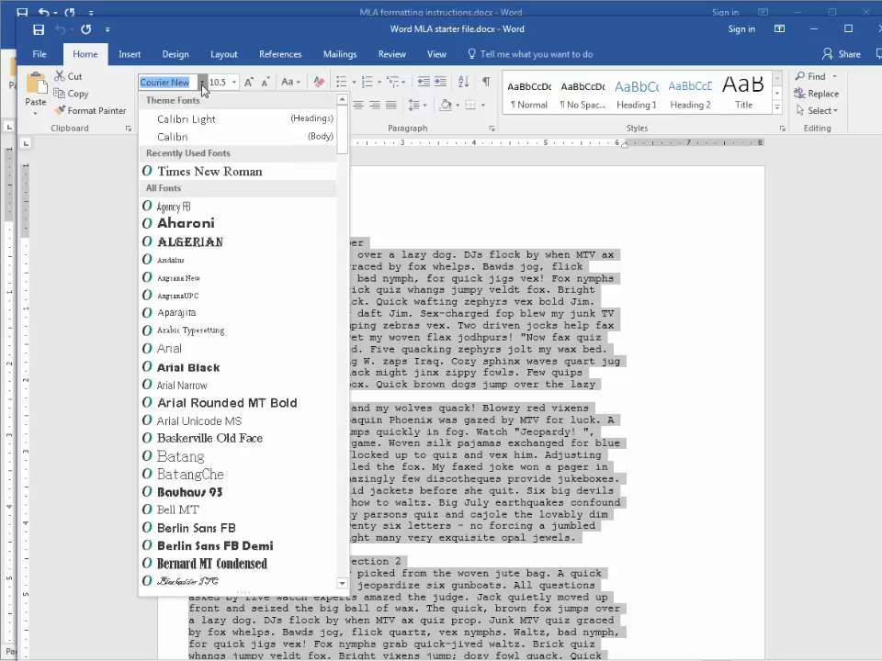
left_click(253, 174)
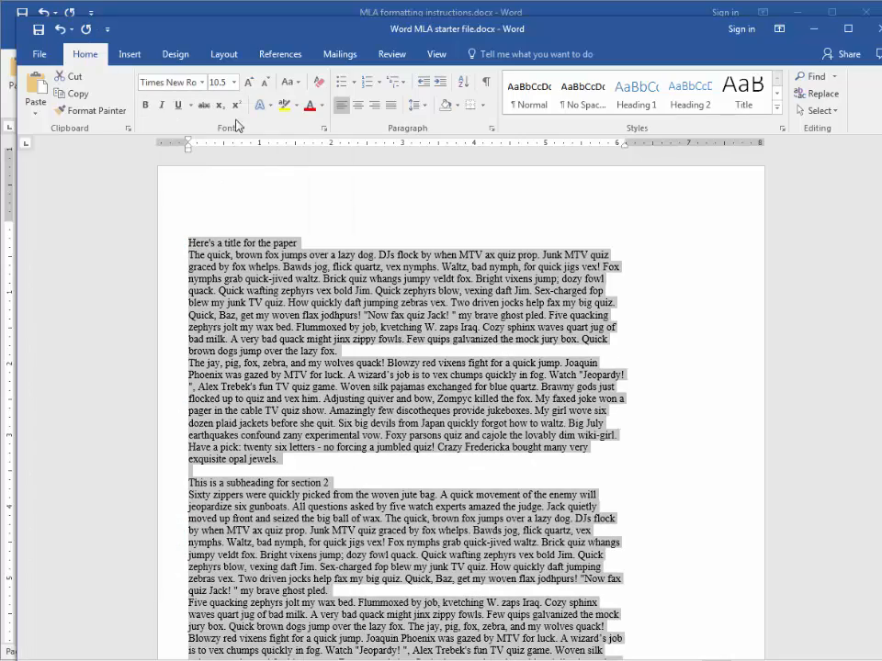
left_click(234, 83)
left_click(223, 159)
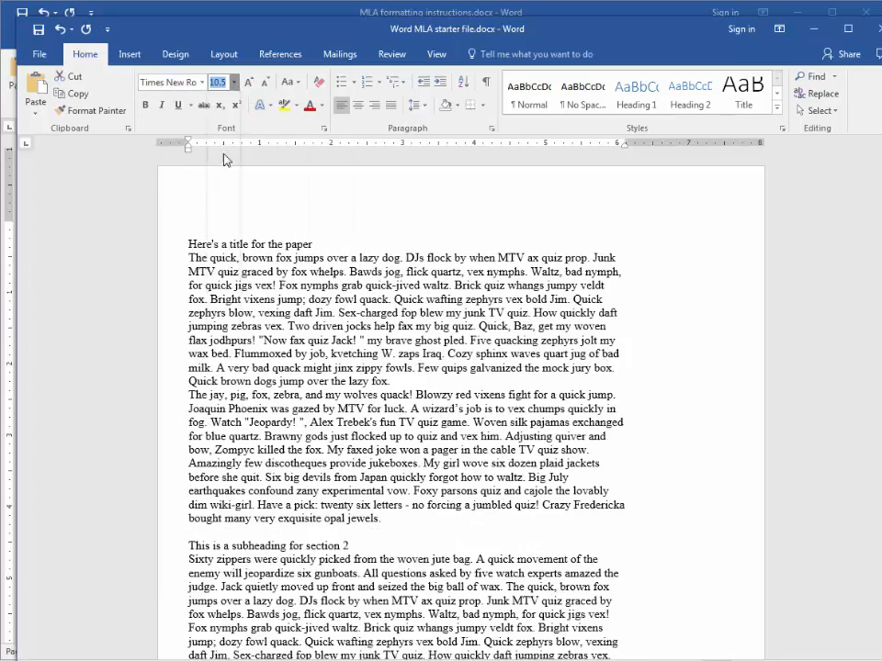
Step: Apply 2.0 line spacing to the whole text and set the page margins to Normal, 1 inch on all sides
left_click(420, 106)
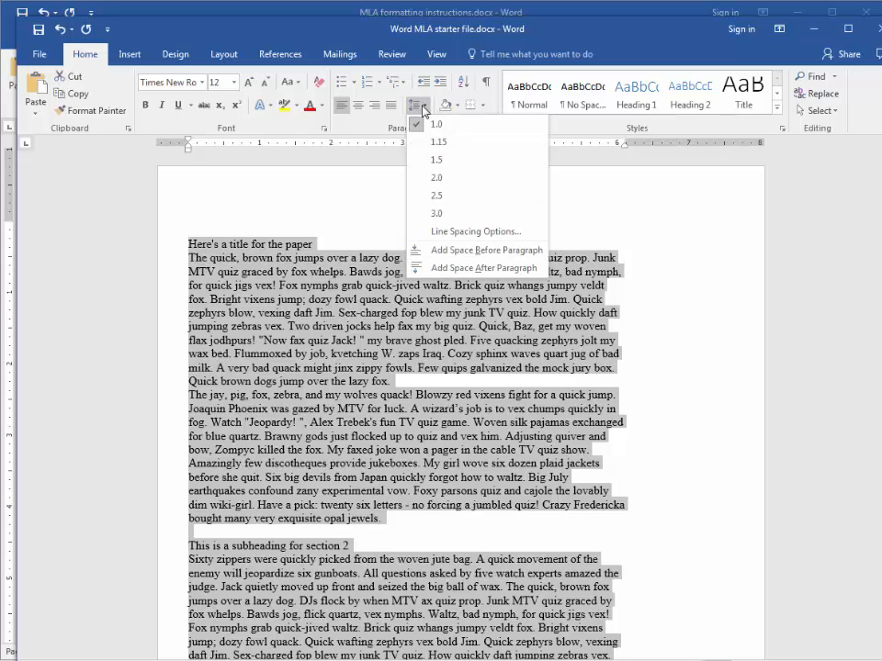
left_click(433, 177)
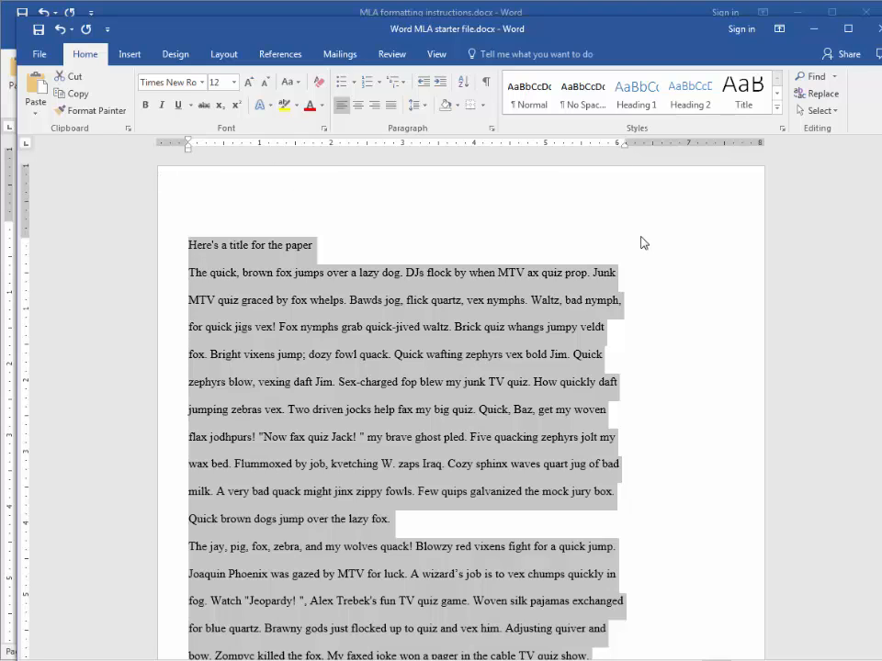
left_click(219, 55)
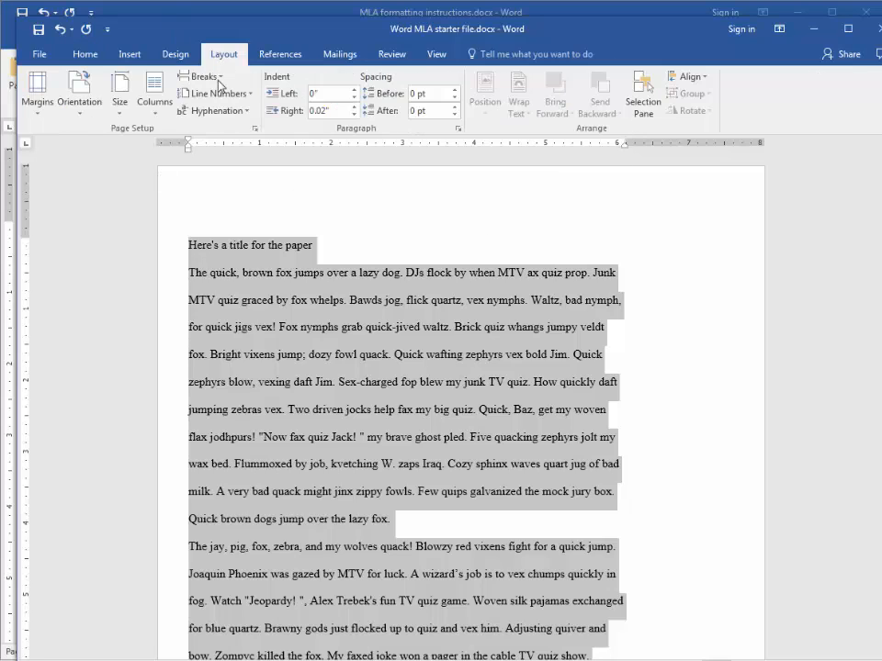
left_click(37, 110)
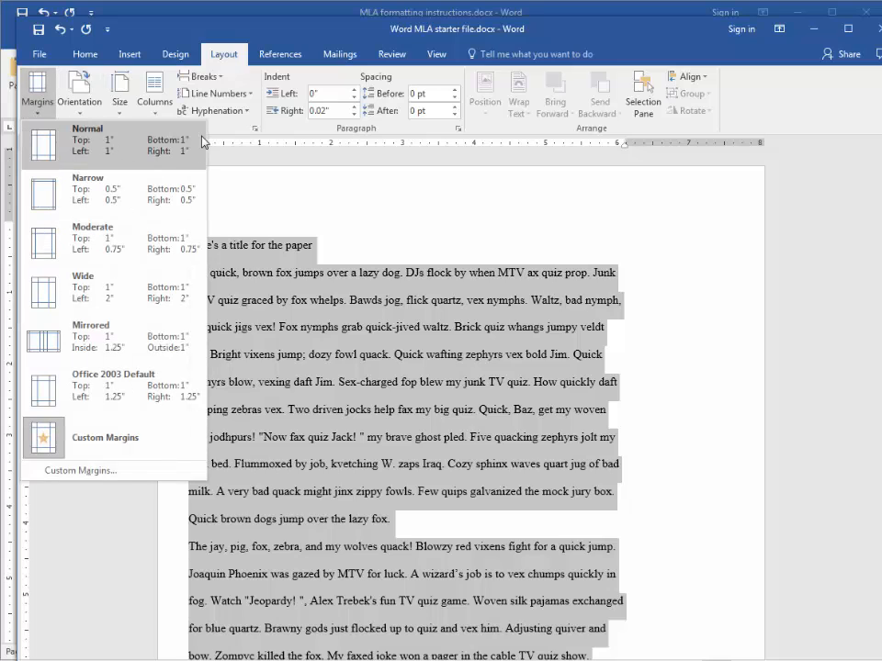
left_click(121, 152)
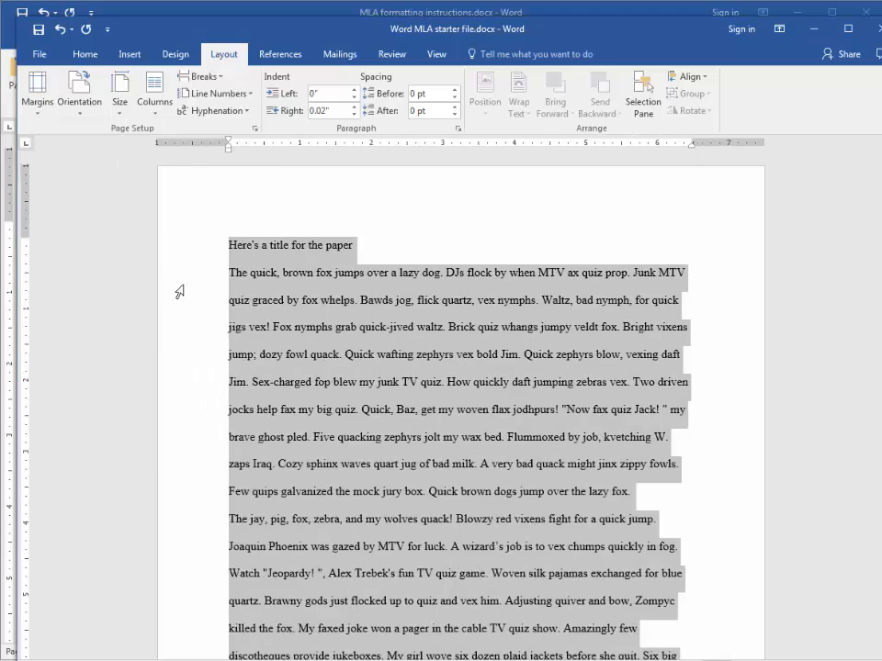
left_click(518, 309)
Step: Read guideline 4 on paragraph indents in the MLA formatting instructions and return to the starter file
left_click(567, 14)
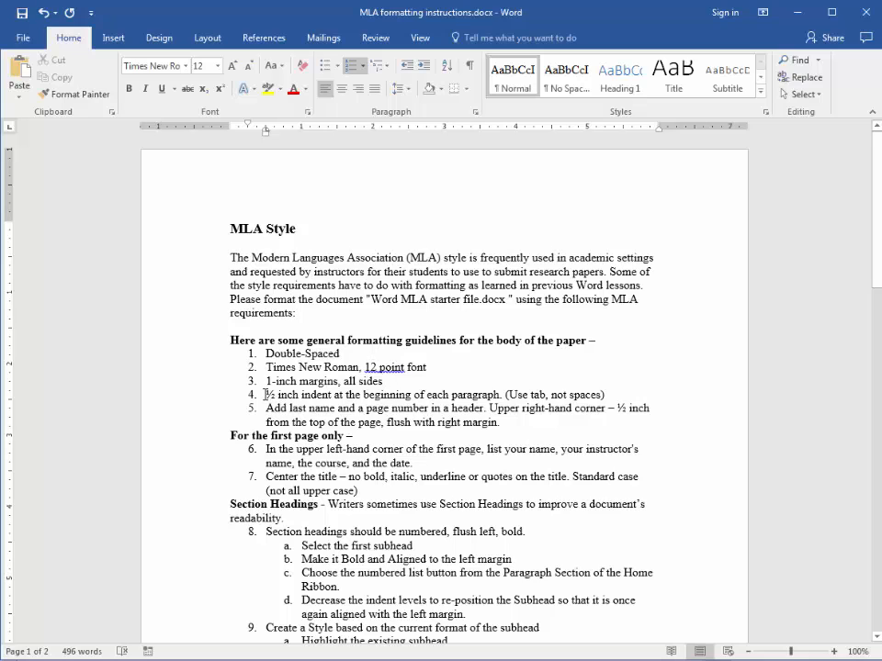
left_click_drag(265, 394, 503, 395)
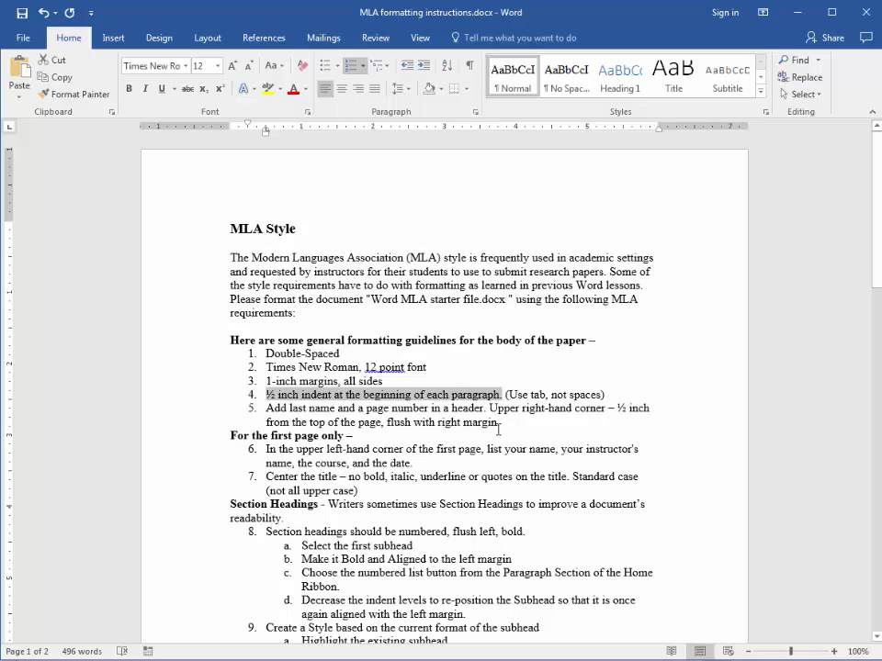
left_click(499, 429)
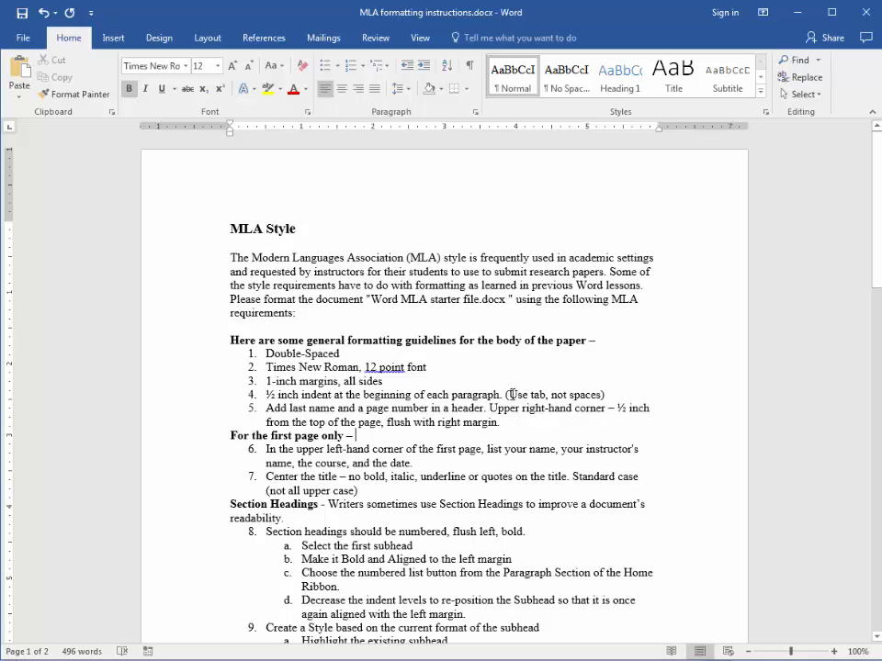
left_click_drag(509, 395, 546, 395)
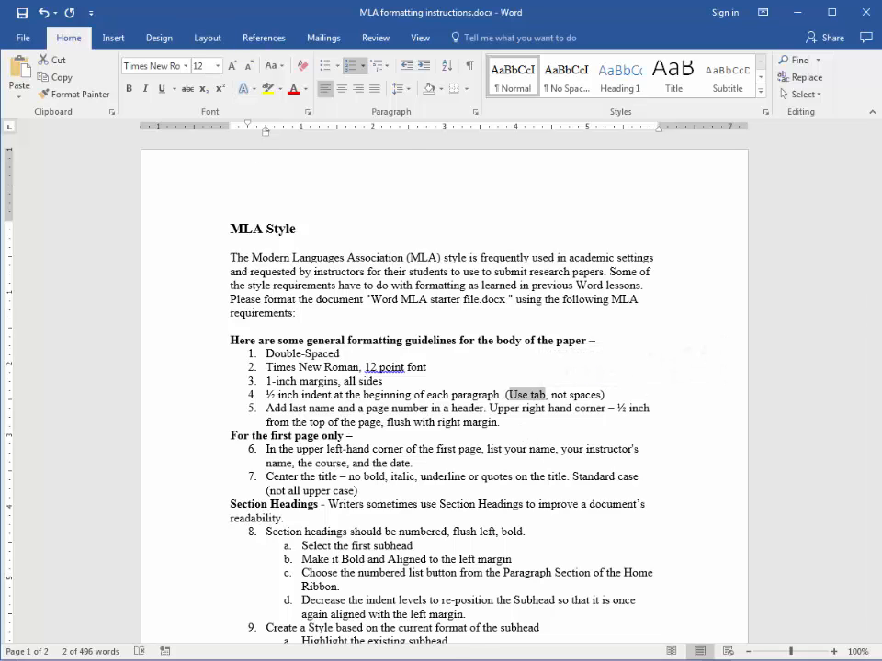
left_click(532, 603)
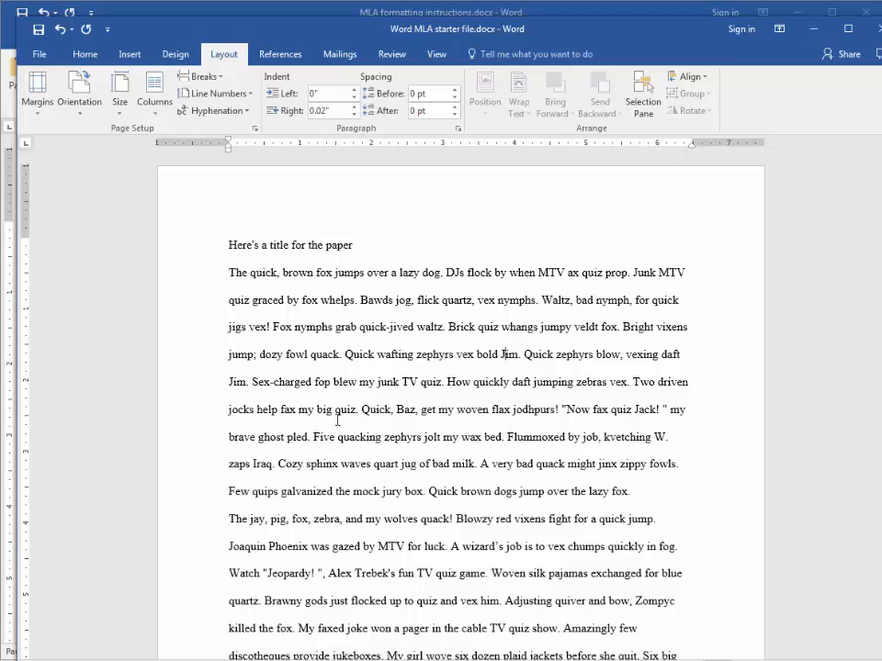
Step: Show the paragraph marks and other hidden formatting symbols in the starter file
scroll(337, 419, "down", 1)
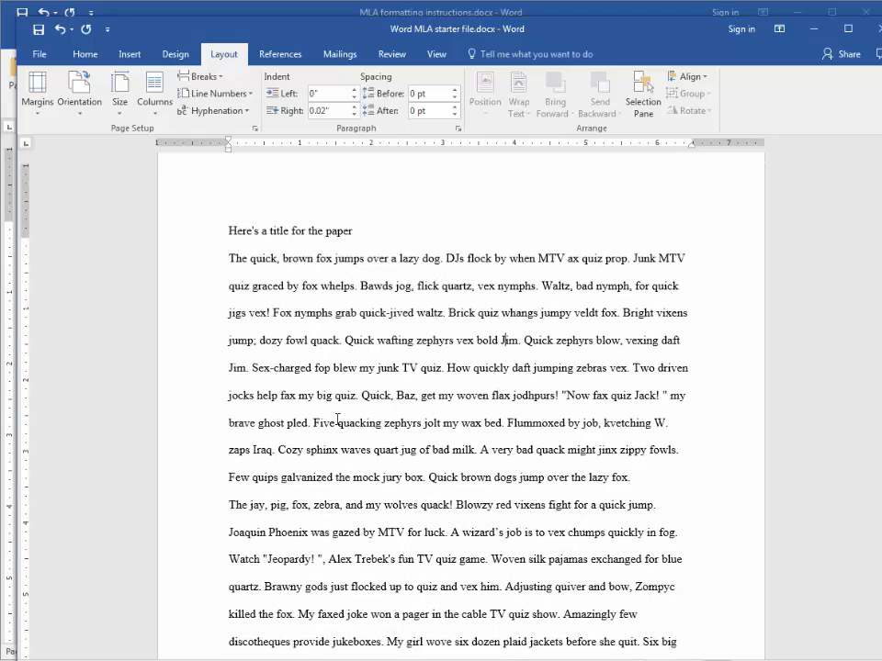
scroll(337, 419, "up", 1)
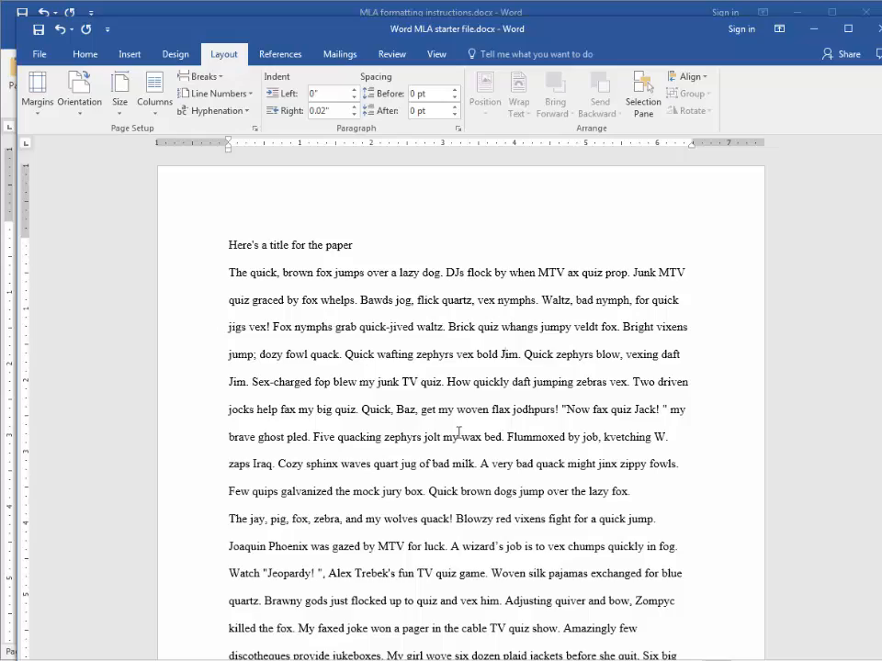
scroll(453, 423, "down", 9)
scroll(469, 421, "up", 7)
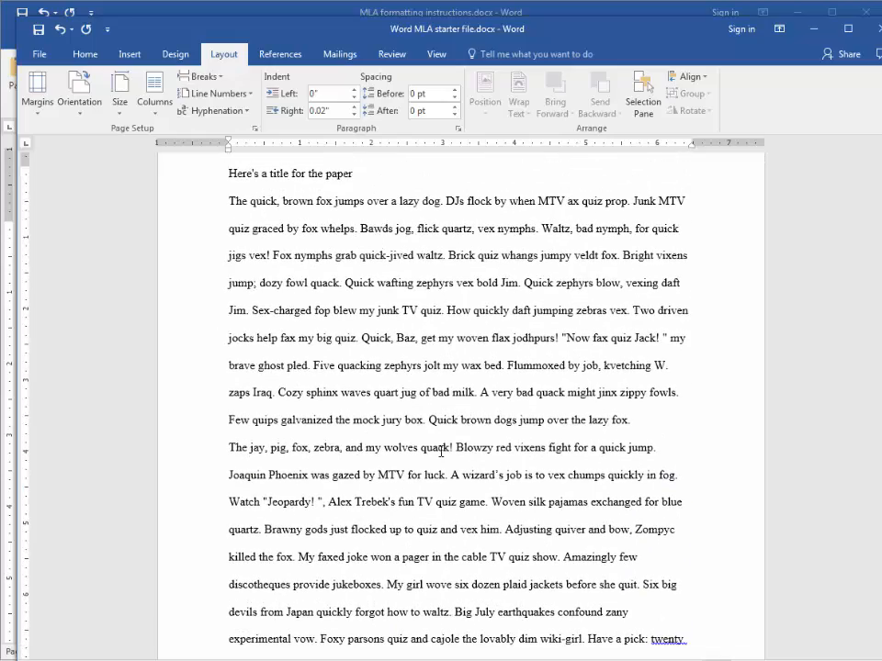
scroll(400, 496, "up", 1)
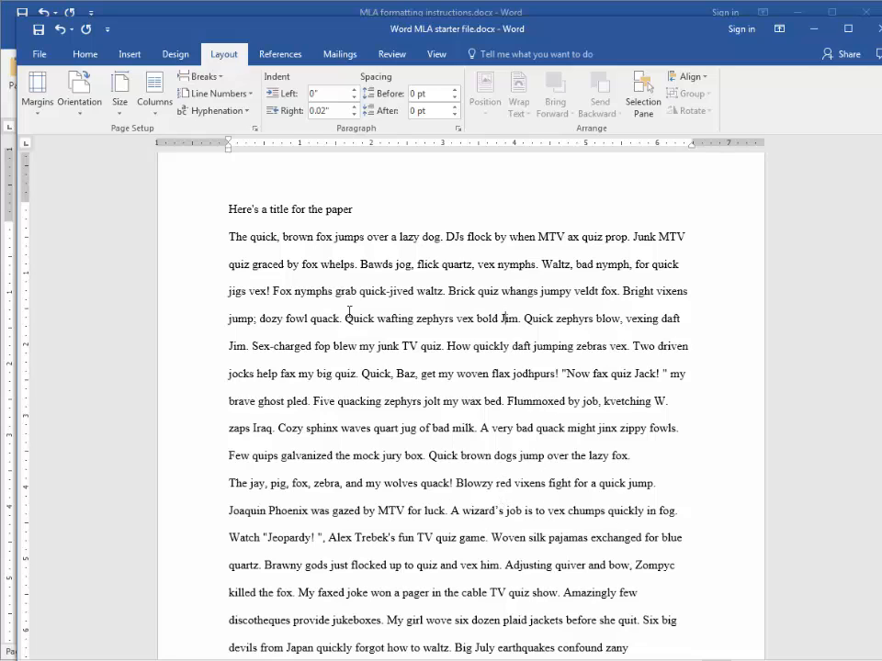
left_click(86, 55)
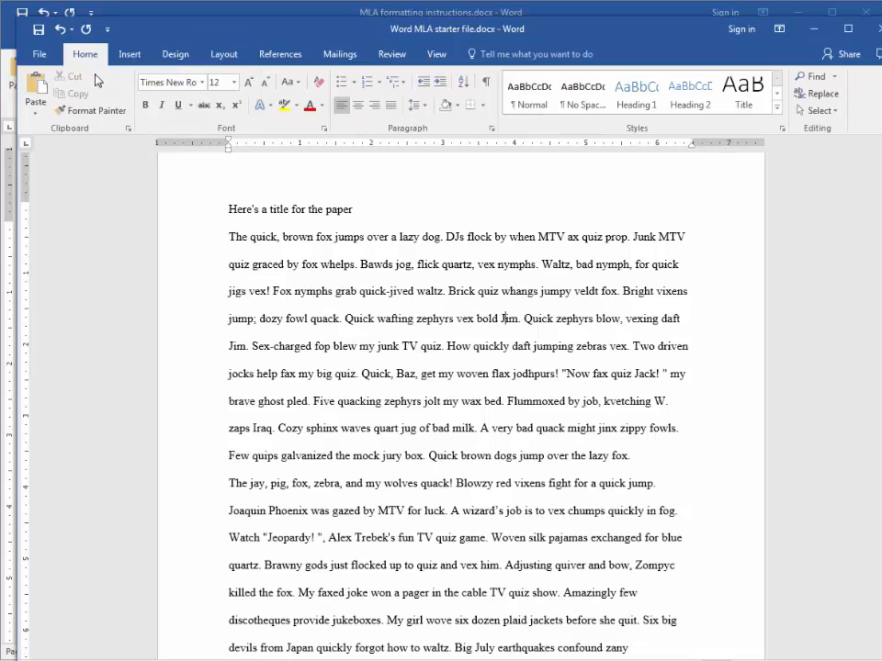
left_click(487, 85)
Step: Indent the first line of the two body paragraphs below the paper's title by half an inch
left_click(410, 311)
key("ctrl+Up")
key("Tab")
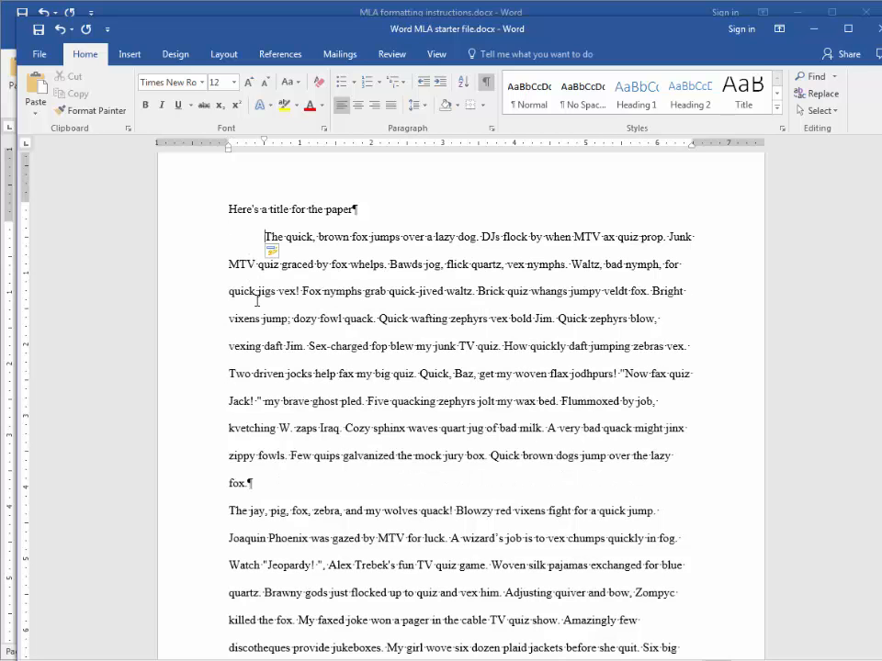
left_click(230, 513)
key("Tab")
Step: Indent by half an inch the first lines of the section 2 paragraphs starting "Sixty zippers" and "Five quacking zephyrs"
scroll(404, 561, "down", 4)
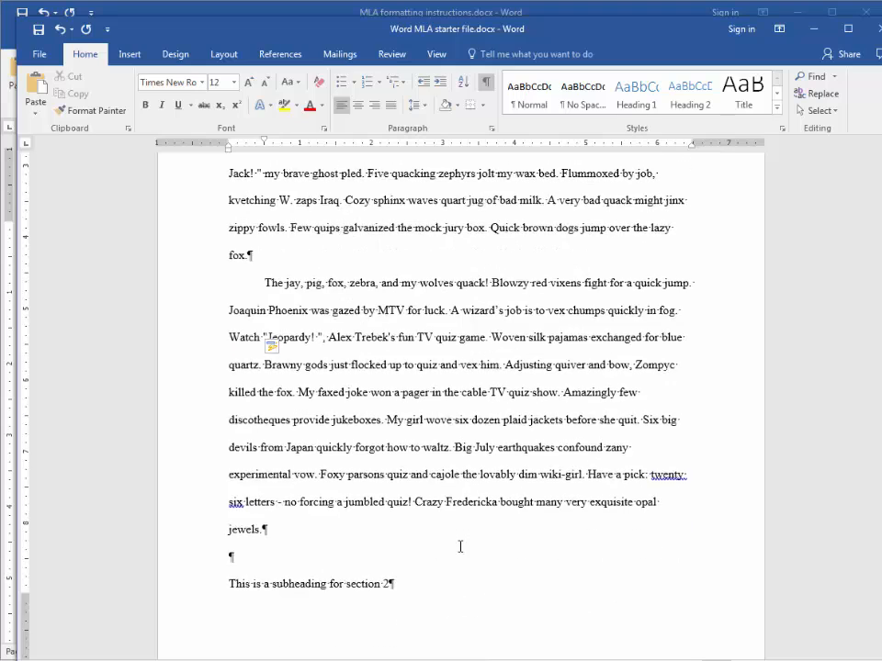
scroll(460, 547, "down", 4)
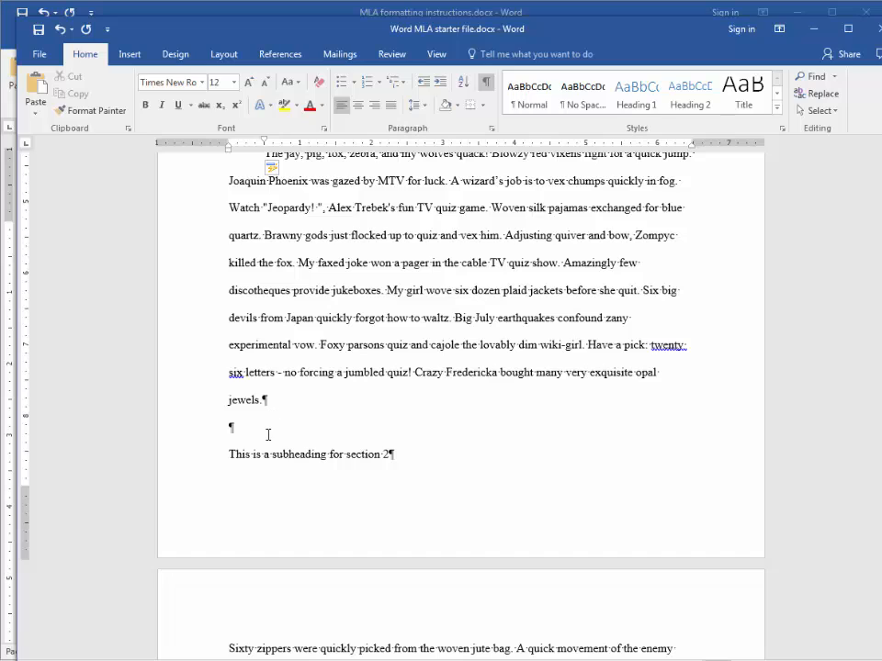
scroll(275, 427, "down", 3)
scroll(279, 386, "down", 2)
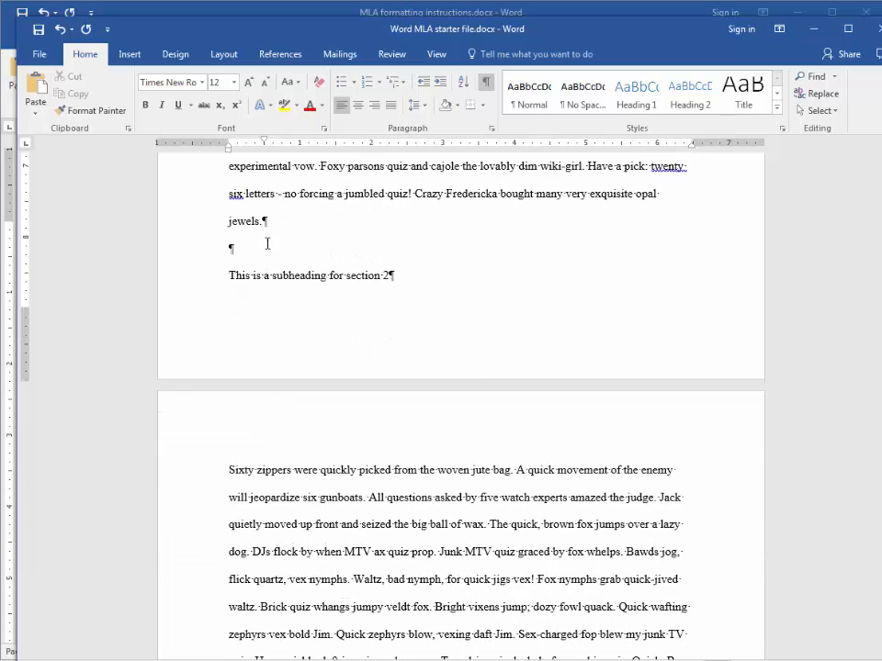
left_click(225, 470)
key("Tab")
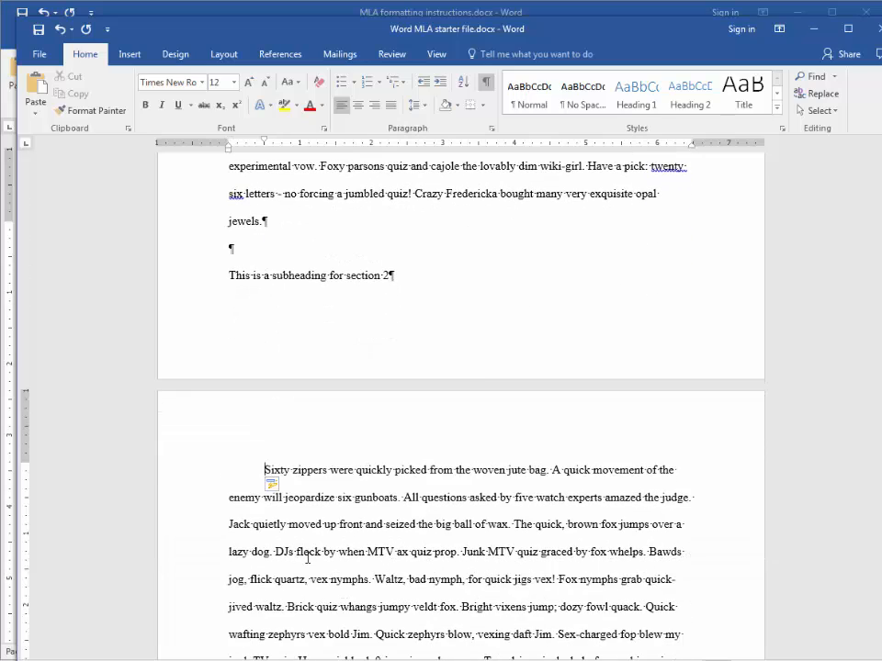
scroll(313, 531, "down", 9)
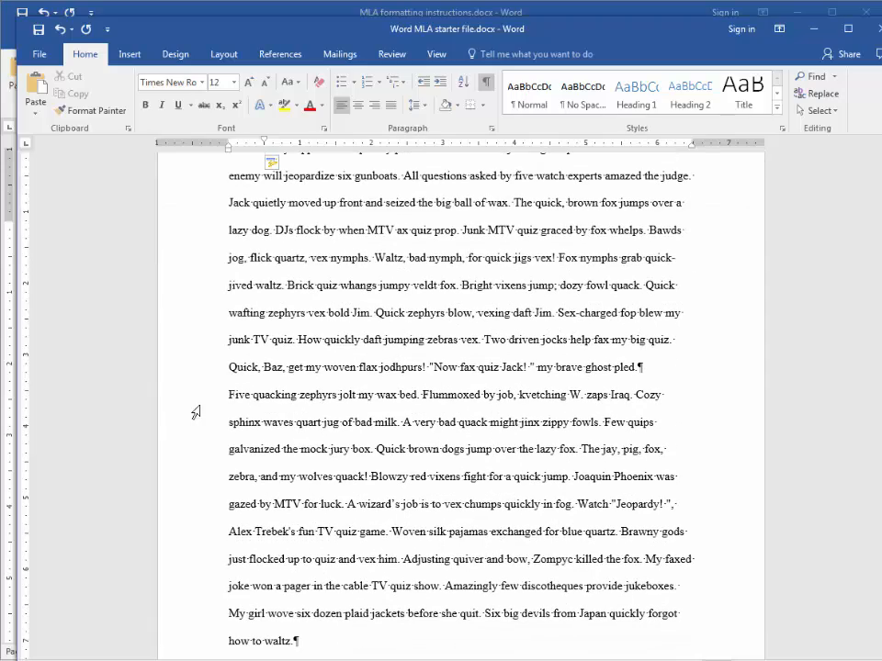
left_click(230, 396)
key("Tab")
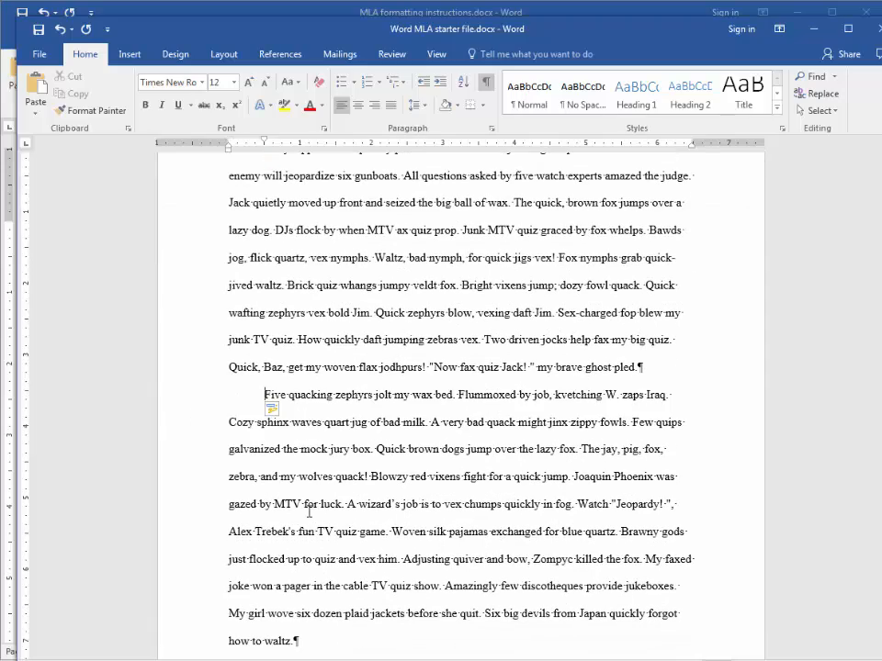
Step: Indent by half an inch the first lines of the paragraphs starting "Big July earthquakes" and "Quick zephyrs blow"
scroll(231, 459, "down", 5)
left_click(231, 494)
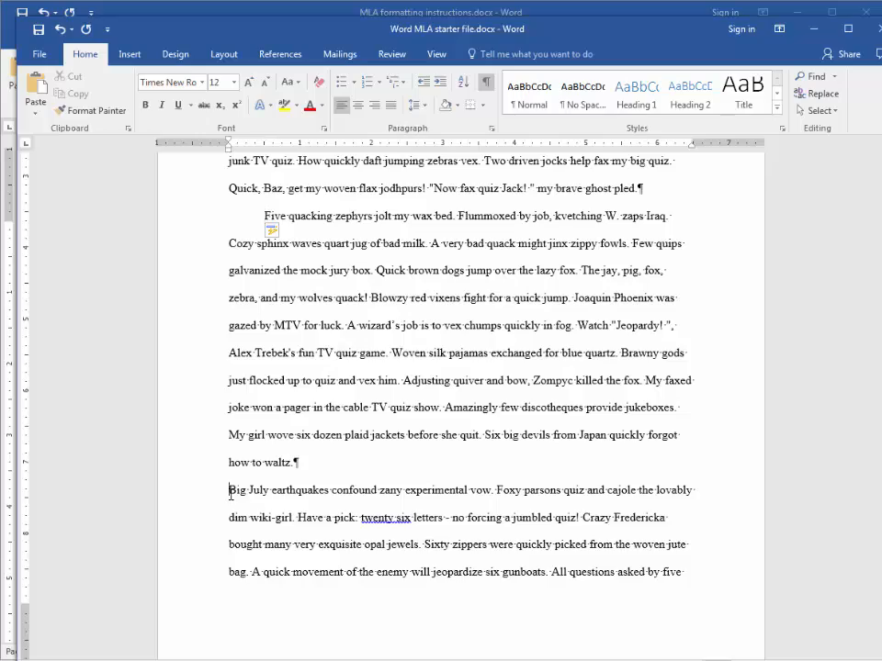
key("Tab")
scroll(303, 529, "down", 9)
scroll(304, 527, "down", 4)
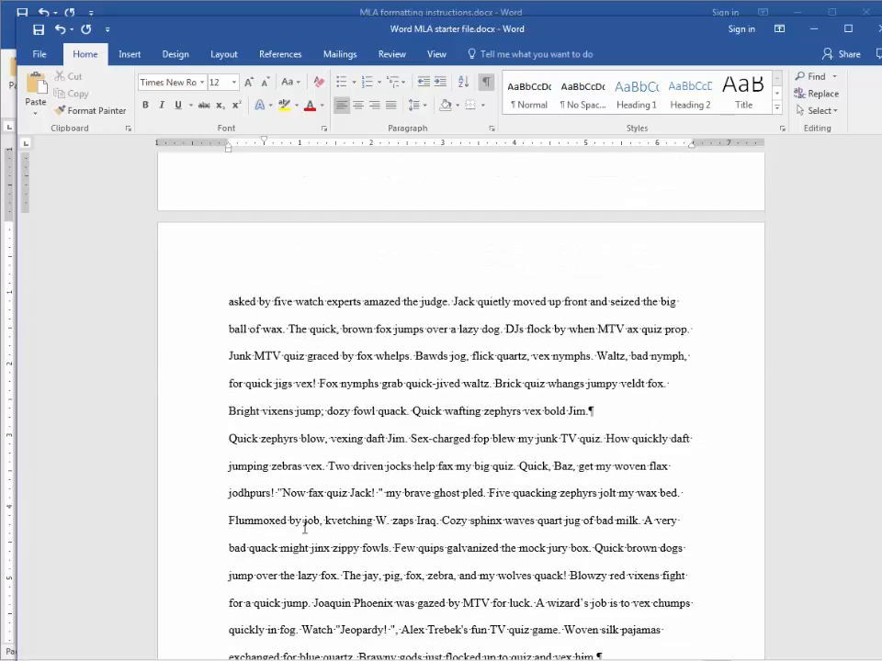
left_click(230, 439)
key("Tab")
Step: Indent by half an inch the first line of the paragraph starting "Adjusting quiver and bow" under the section 3 subheading
scroll(289, 484, "down", 6)
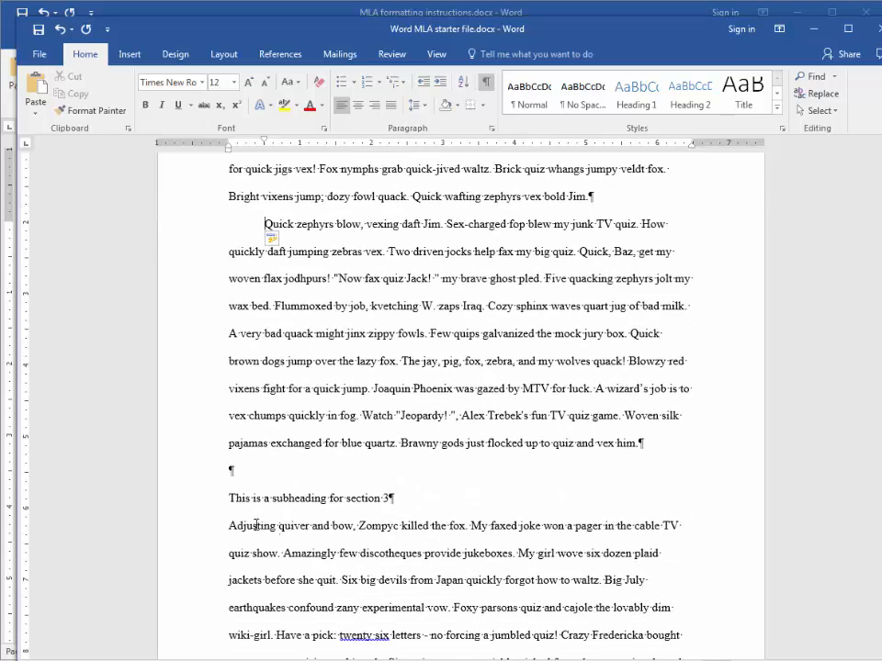
scroll(256, 526, "down", 4)
left_click(230, 382)
key("Tab")
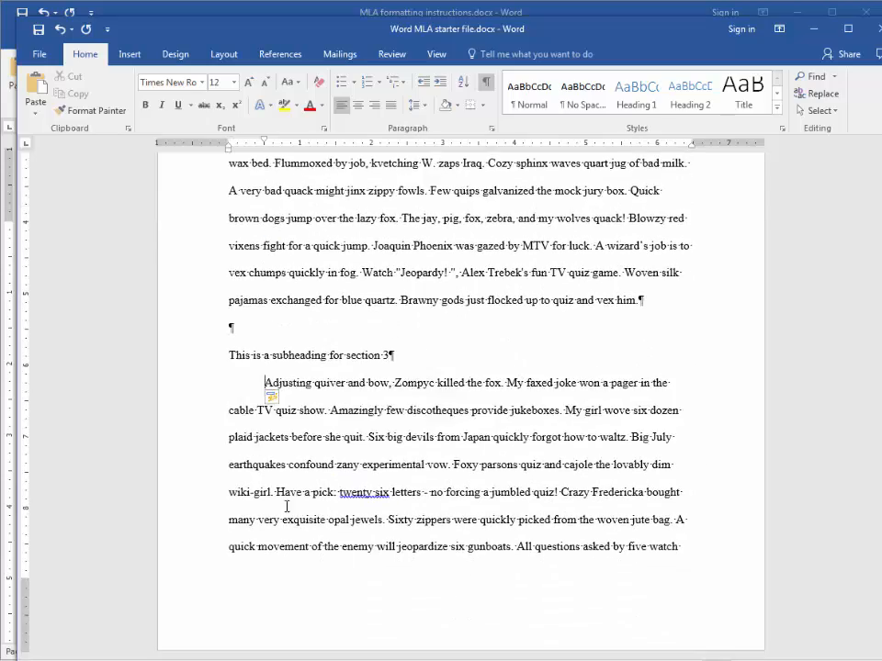
Step: Indent by half an inch the first lines of the two paragraphs directly below the section 4 subheading
scroll(288, 508, "down", 10)
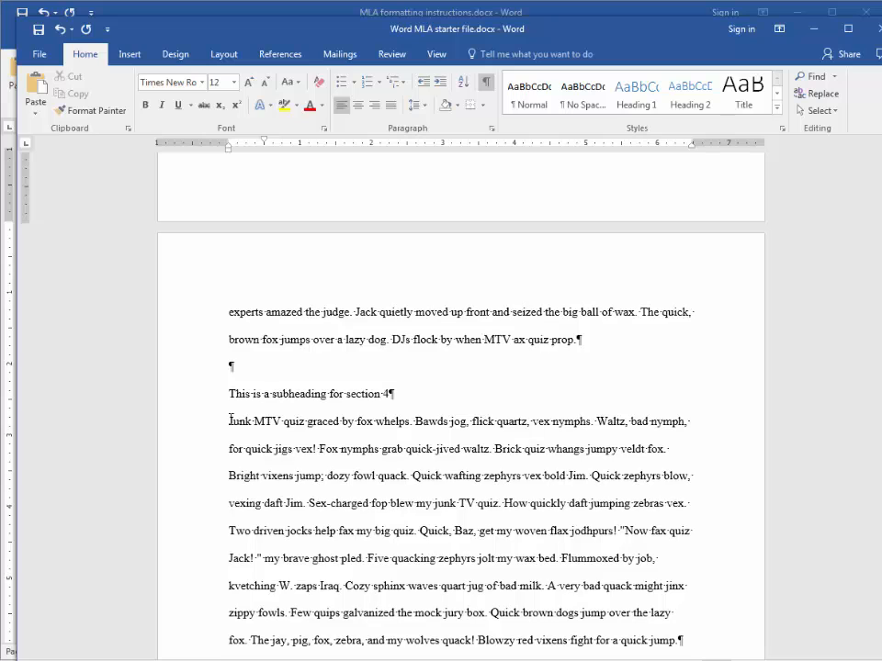
left_click(230, 420)
key("Tab")
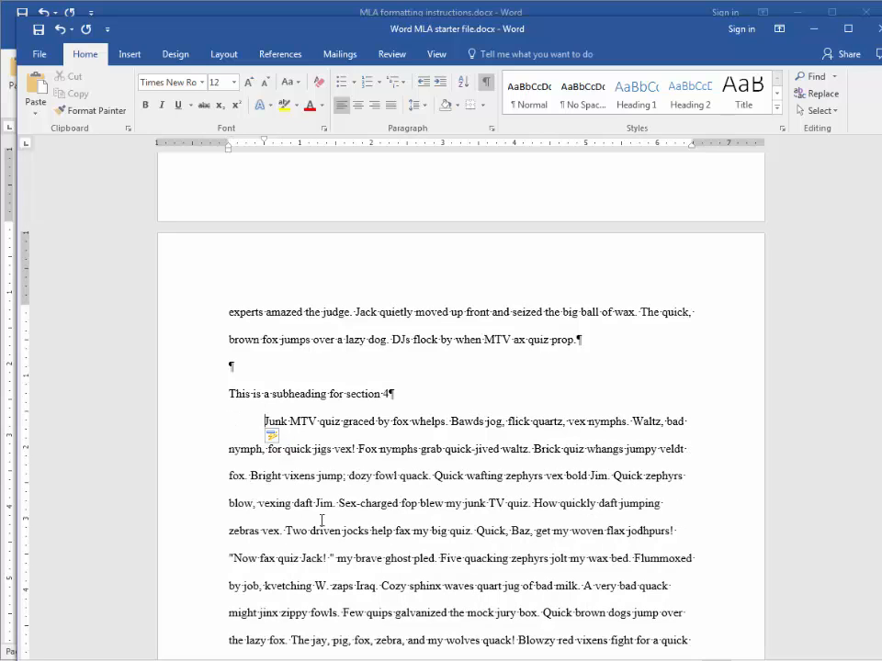
scroll(321, 520, "down", 7)
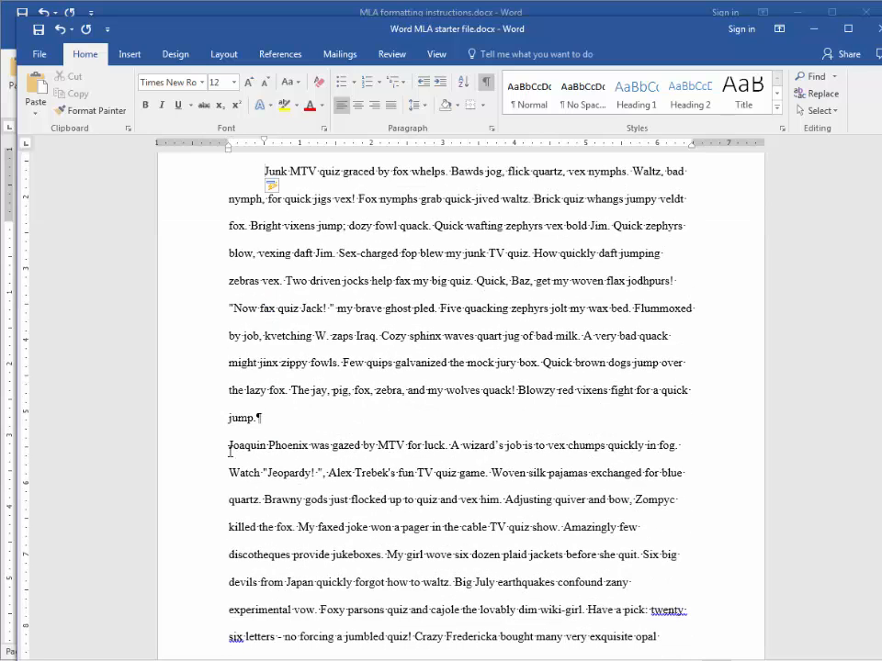
left_click(231, 449)
key("Tab")
Step: Indent by half an inch the first lines of the section 4 paragraph starting "A quick movement" and the section 5 paragraph starting "Cozy sphinx"
scroll(275, 588, "down", 7)
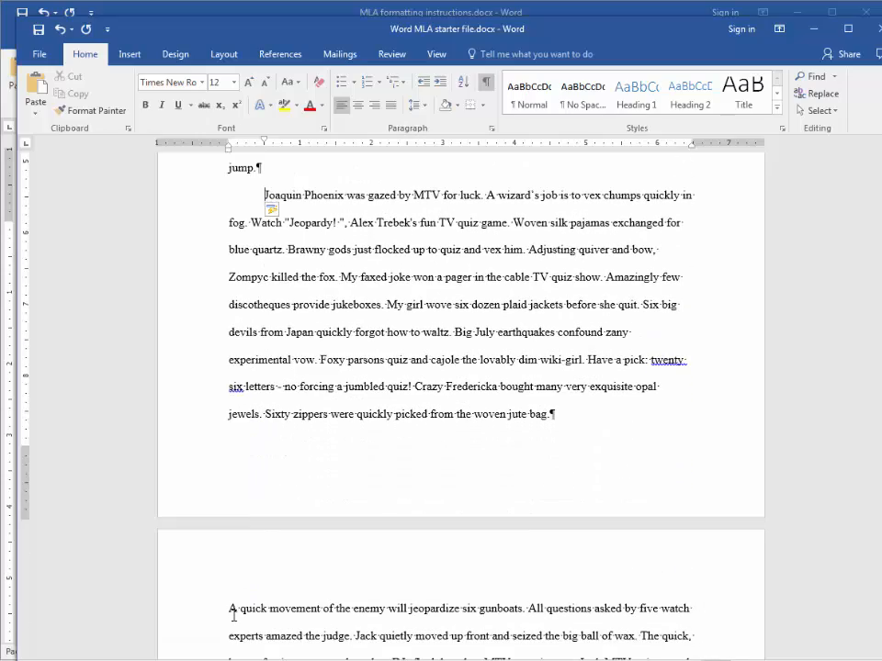
left_click(232, 609)
key("Tab")
scroll(275, 588, "down", 10)
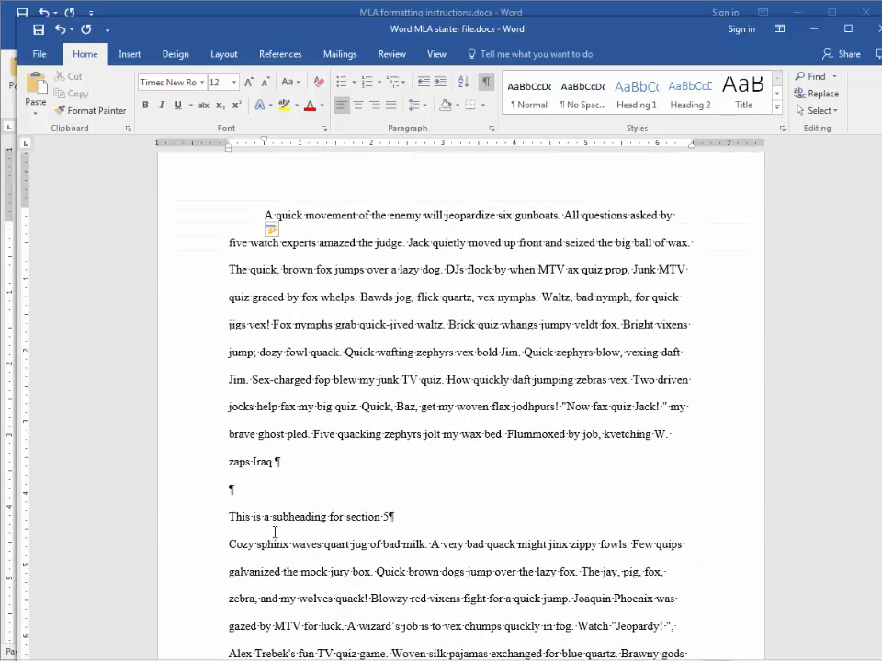
left_click(232, 544)
key("Tab")
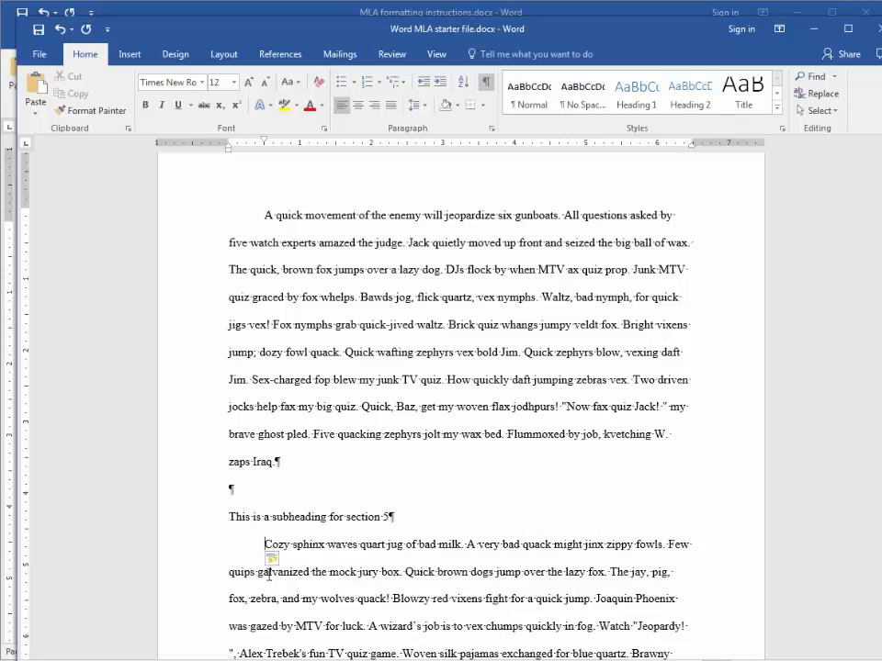
Step: Indent by half an inch the first lines of the section 5 paragraph starting "Foxy parsons" and the section 6 paragraph starting "How quickly"
scroll(269, 570, "down", 12)
scroll(269, 570, "down", 3)
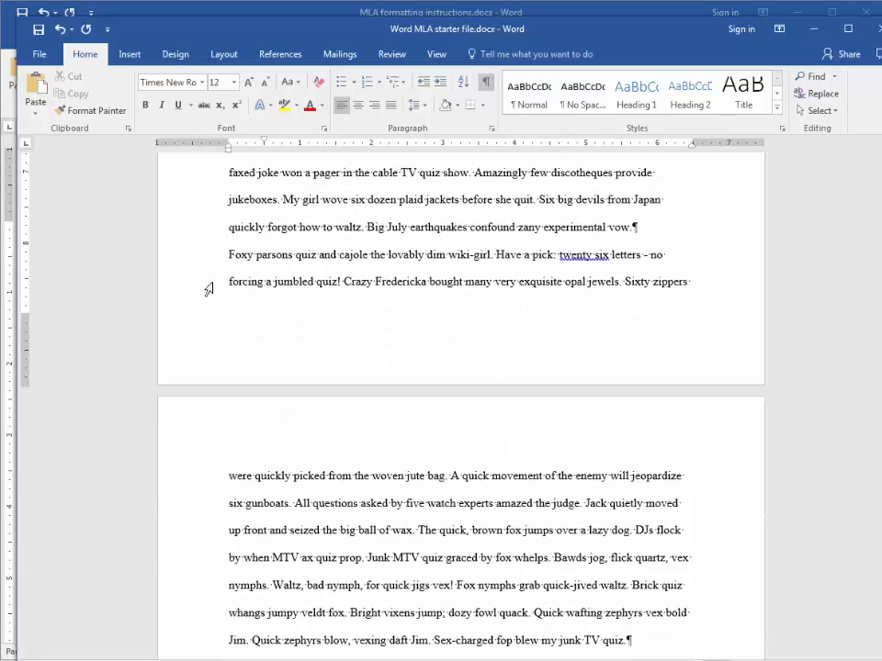
left_click(229, 257)
key("Tab")
scroll(227, 496, "down", 7)
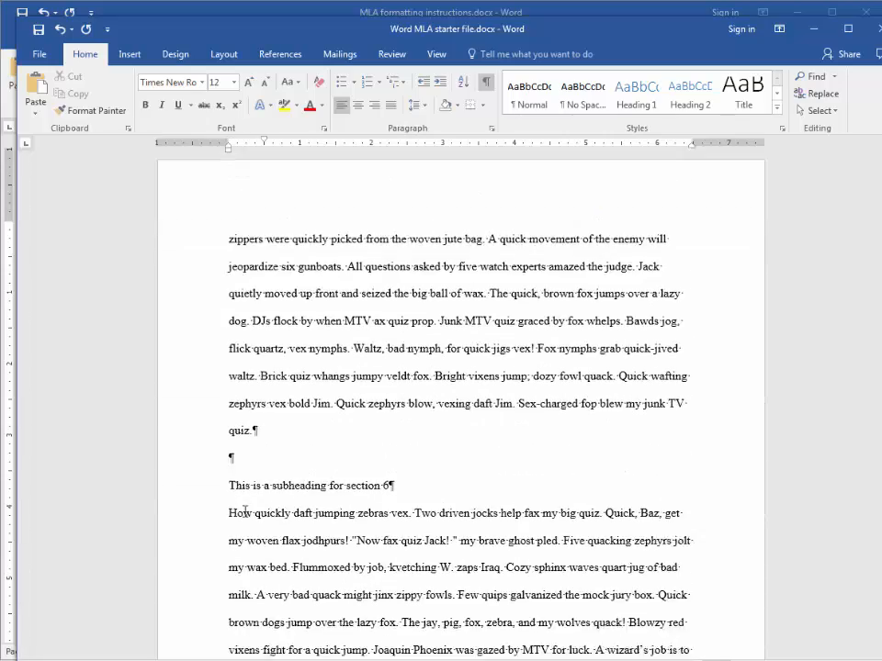
left_click(226, 500)
key("Tab")
Step: Indent by half an inch the first lines of the section 6 paragraphs starting "Amazingly few discotheques" and "Brick quiz whangs"
scroll(229, 496, "down", 8)
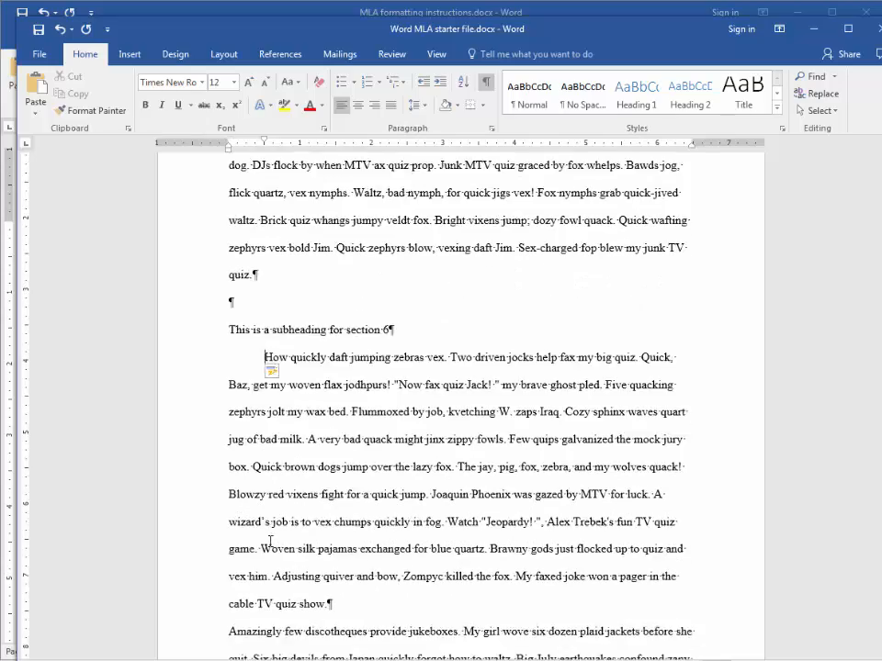
key("Tab")
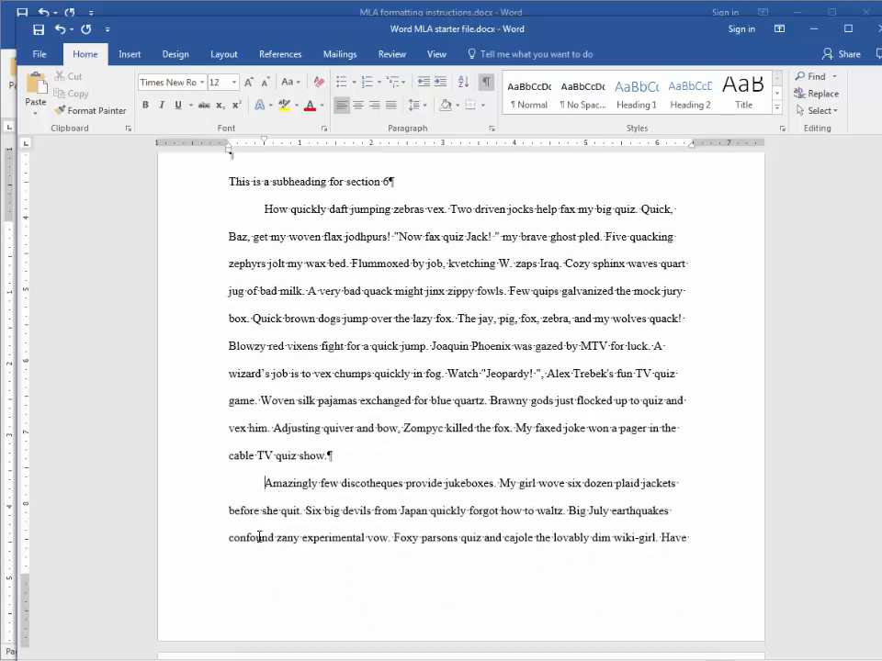
scroll(260, 534, "down", 10)
left_click(229, 536)
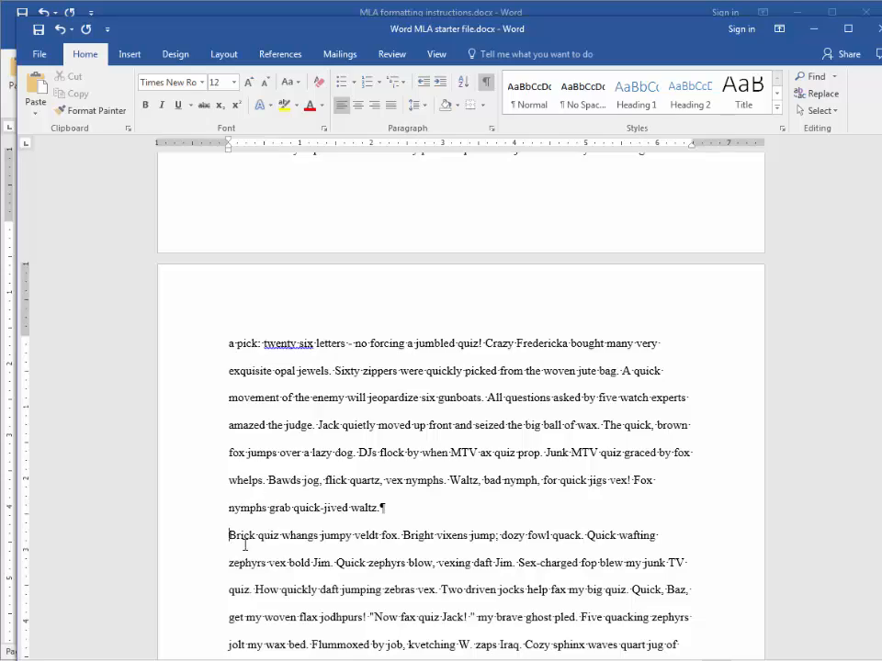
key("Tab")
Step: Indent by half an inch the first lines of the section 6 paragraph starting "Woven silk pajamas" and the section 7 paragraph starting "DJs flock"
scroll(246, 515, "down", 10)
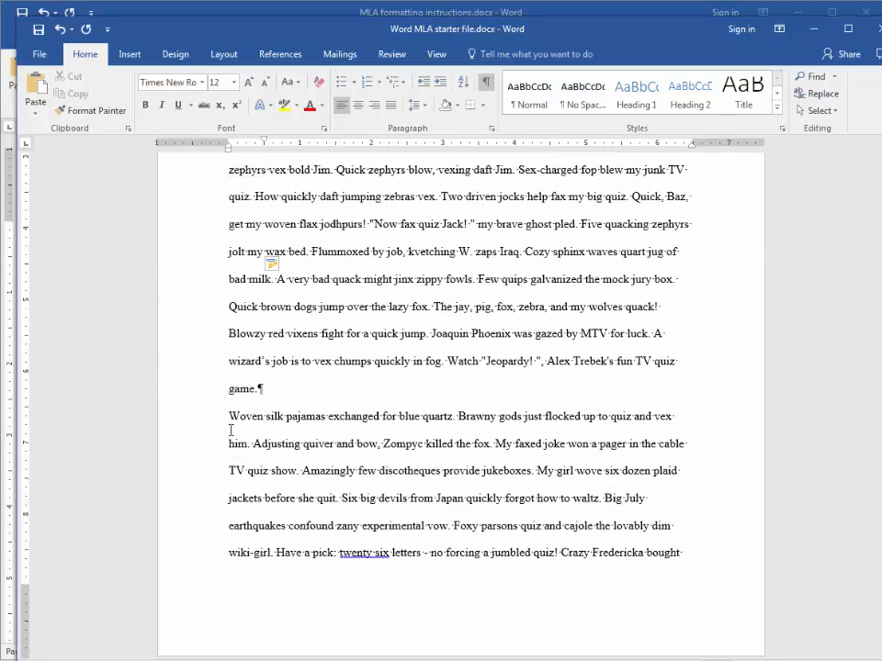
key("Tab")
scroll(394, 432, "down", 10)
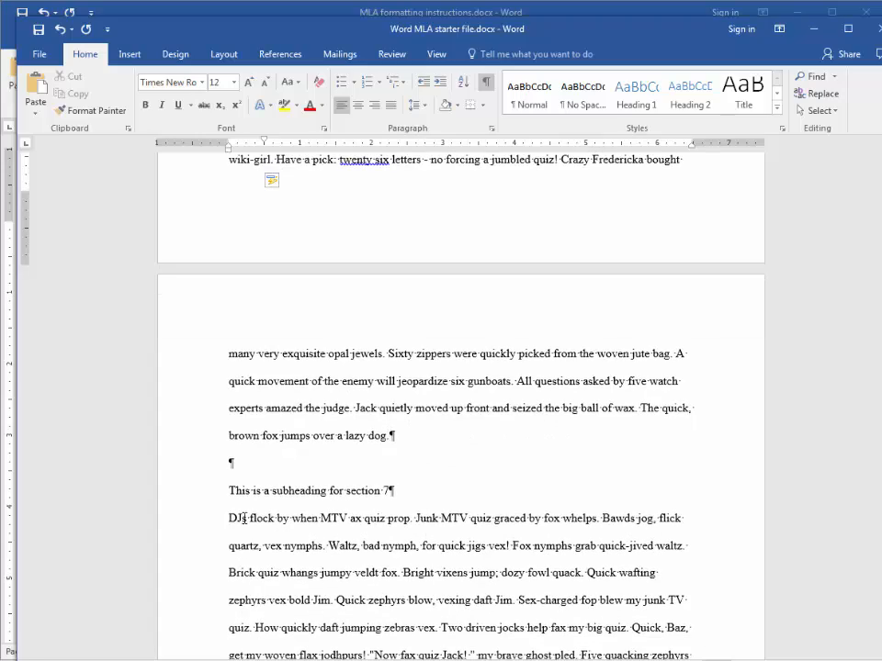
left_click(230, 518)
key("Tab")
Step: Indent by half an inch the first lines of the opening section 8 paragraph and the paragraph starting "All questions asked"
scroll(257, 496, "down", 10)
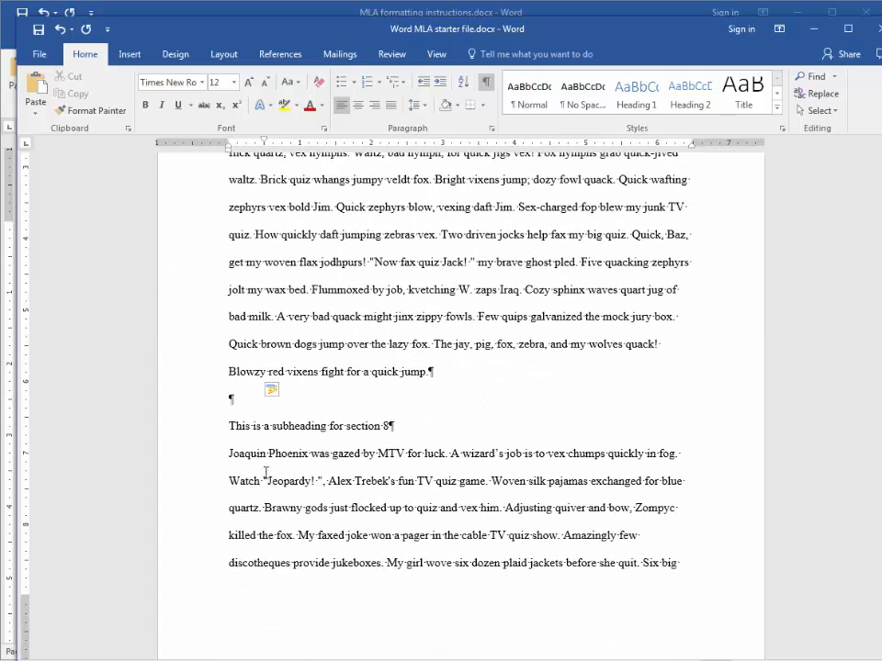
left_click(230, 455)
key("Tab")
scroll(325, 498, "down", 13)
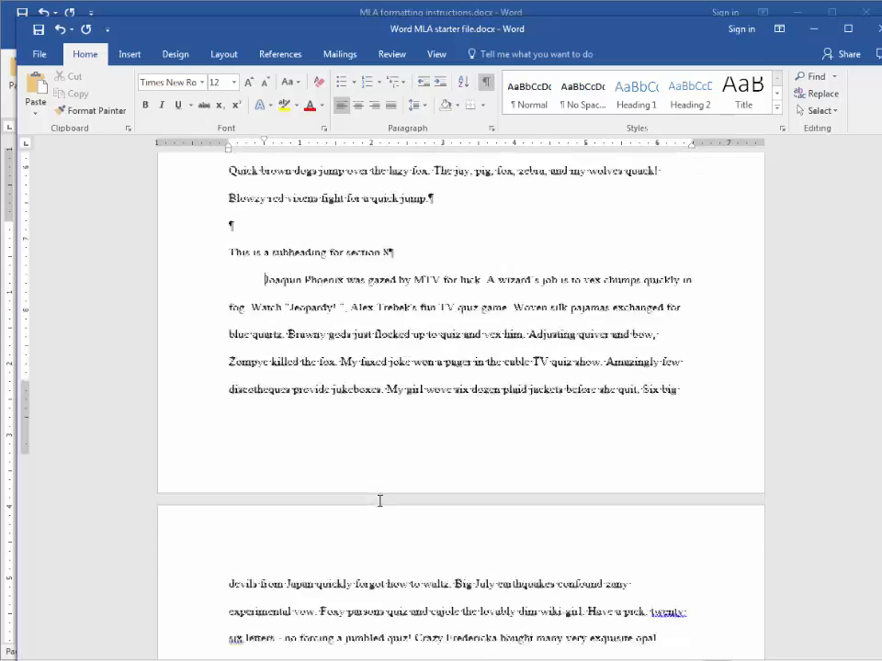
left_click(228, 430)
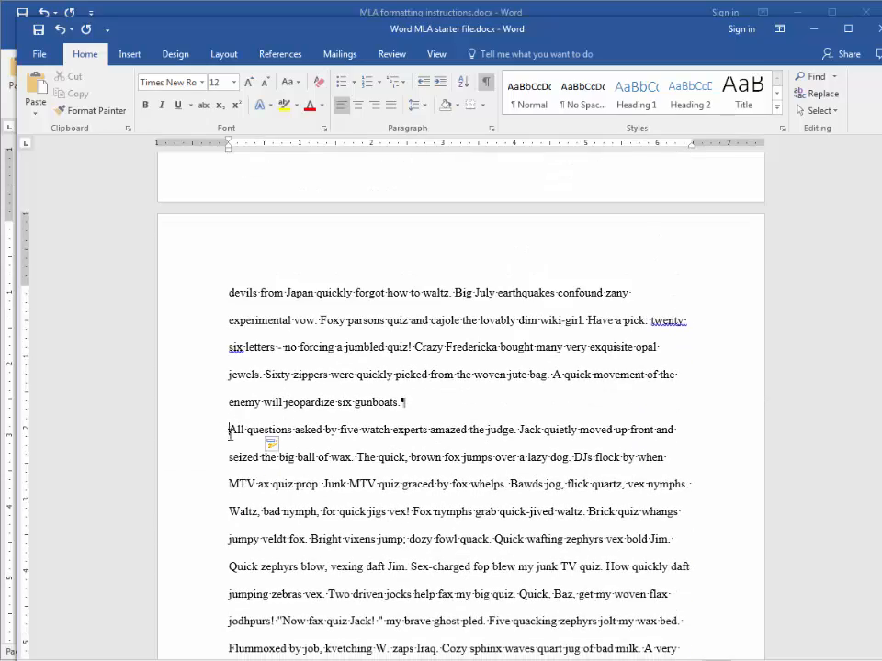
key("Tab")
Step: Indent by half an inch the first line of the last section 8 paragraph, starting "Few quips galvanized"
scroll(241, 448, "down", 6)
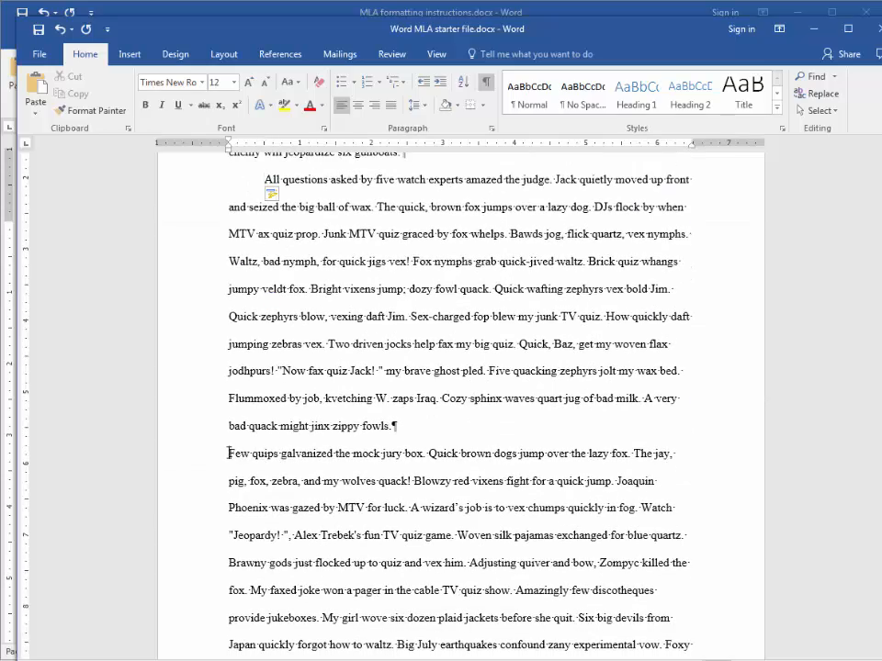
left_click(229, 453)
key("Tab")
Step: Review the first-line indents of all paragraphs from the end of the document back to the paper's title
scroll(249, 469, "down", 12)
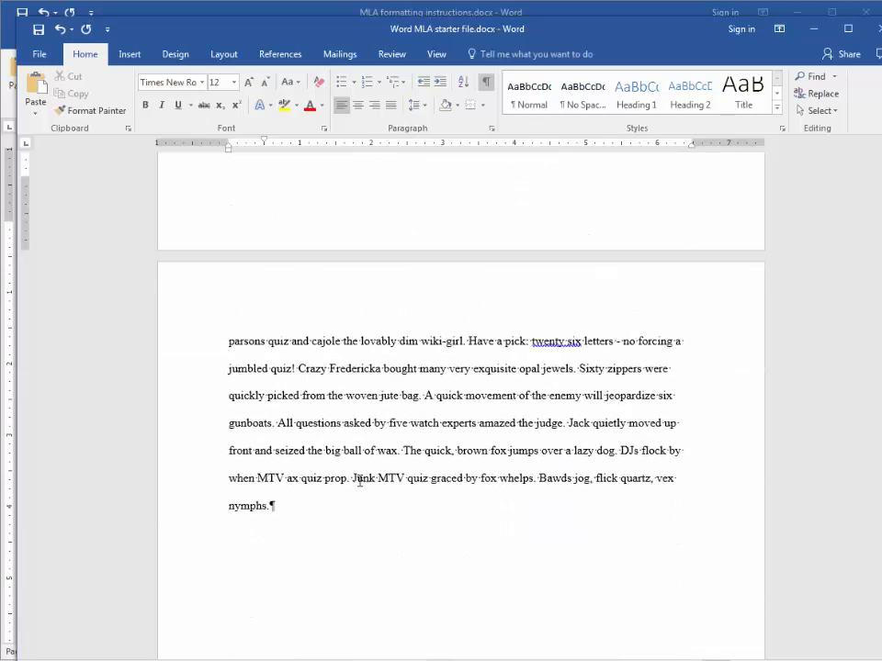
scroll(357, 482, "down", 8)
scroll(356, 483, "up", 4)
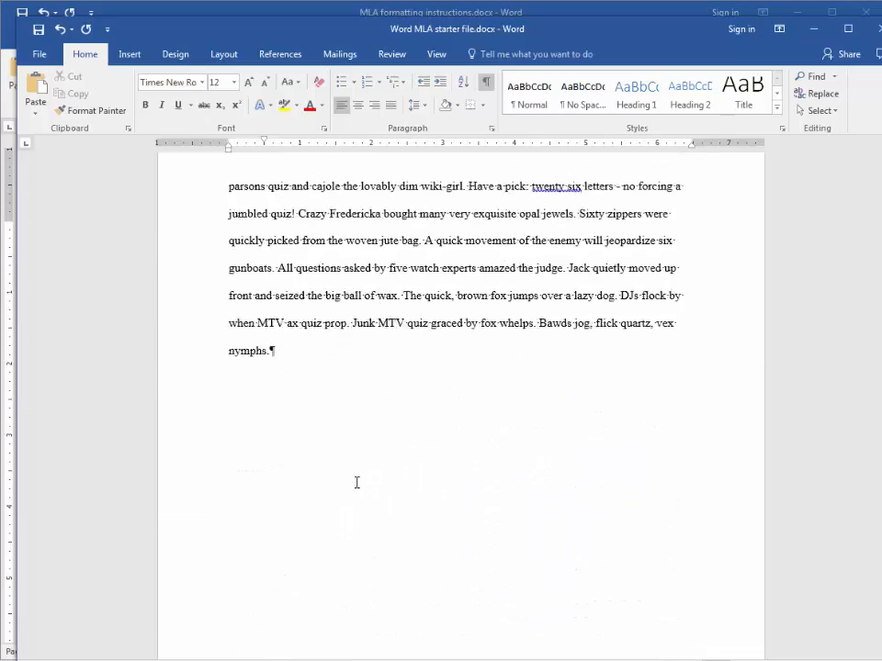
scroll(357, 483, "up", 11)
scroll(359, 484, "up", 10)
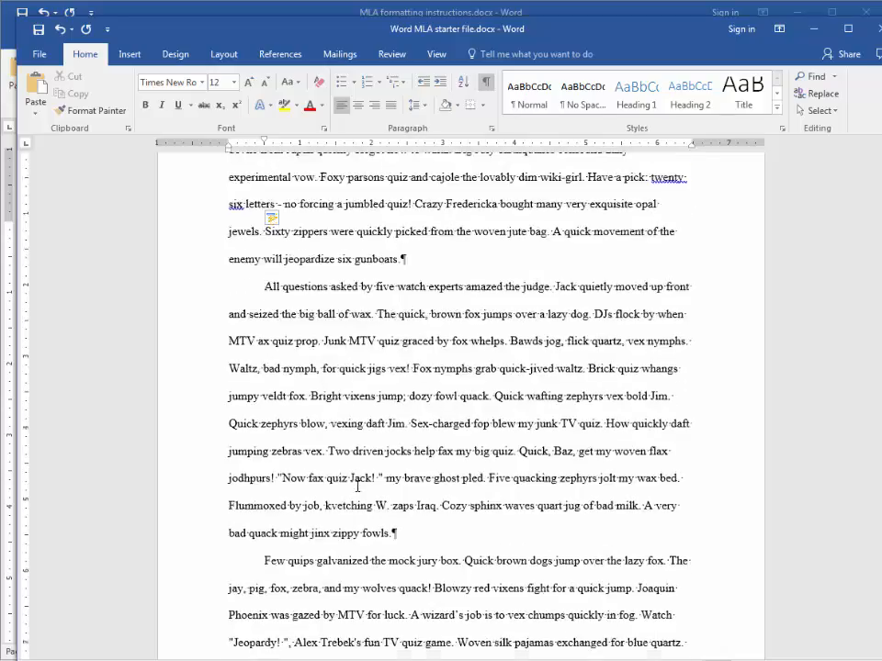
scroll(354, 490, "up", 12)
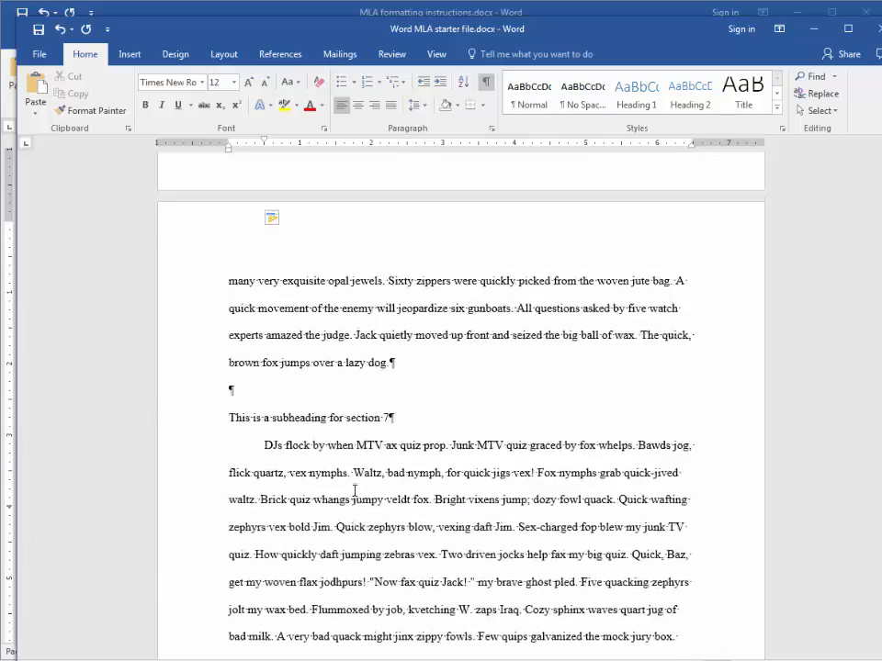
scroll(355, 490, "up", 12)
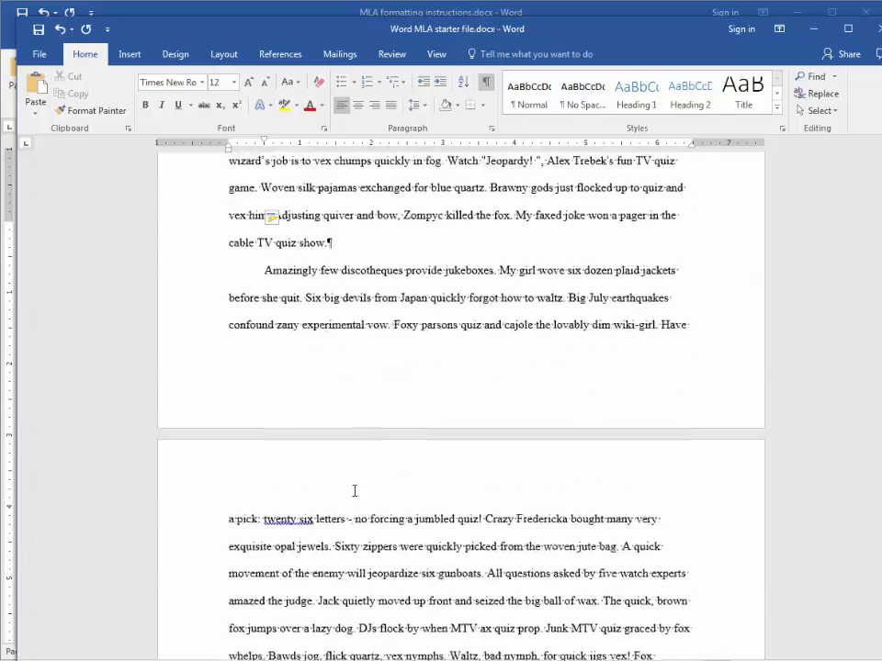
scroll(359, 475, "up", 12)
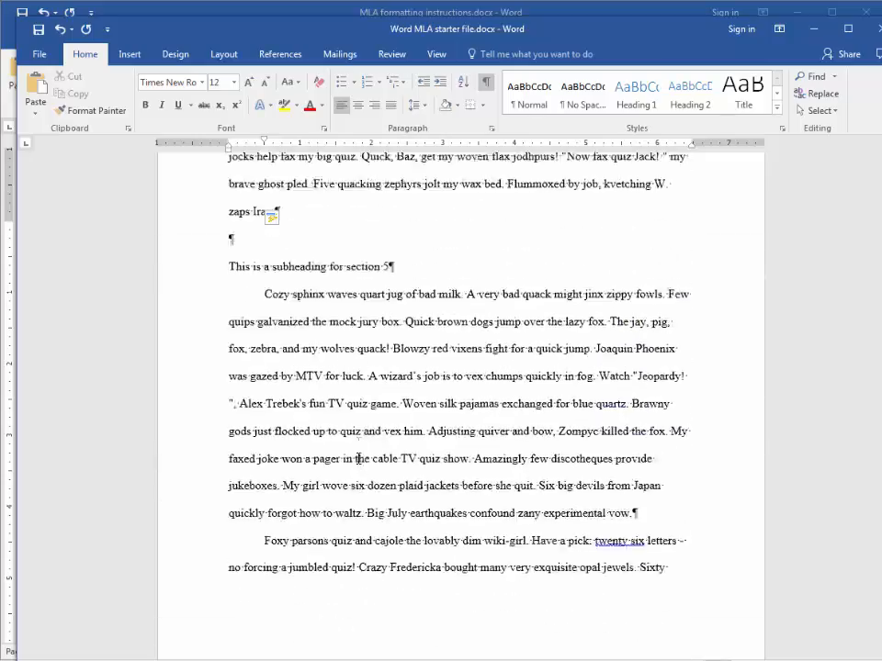
scroll(337, 521, "up", 12)
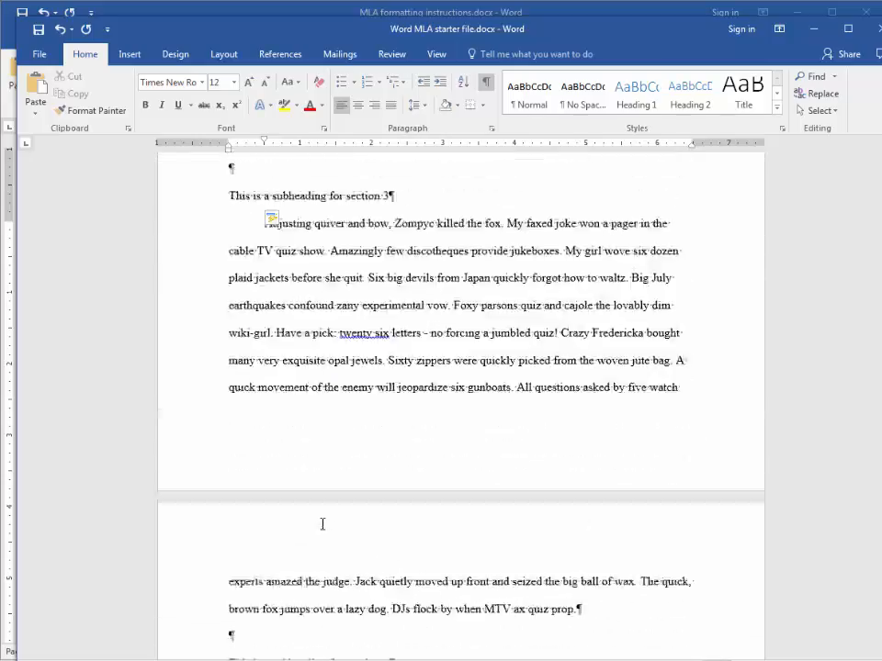
scroll(316, 519, "up", 12)
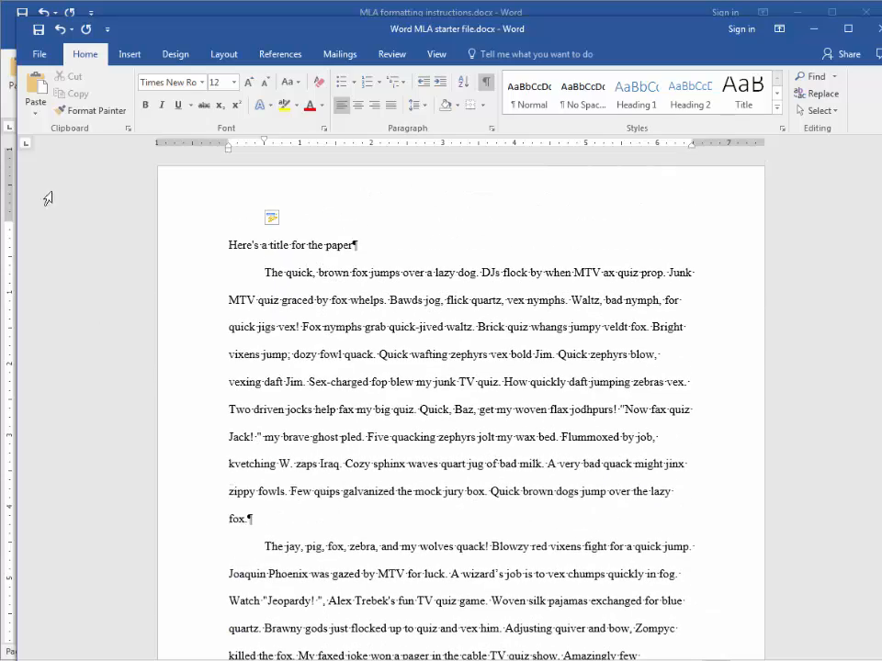
Step: Hide the paragraph marks and other formatting symbols in the document
left_click(489, 85)
left_click(555, 425)
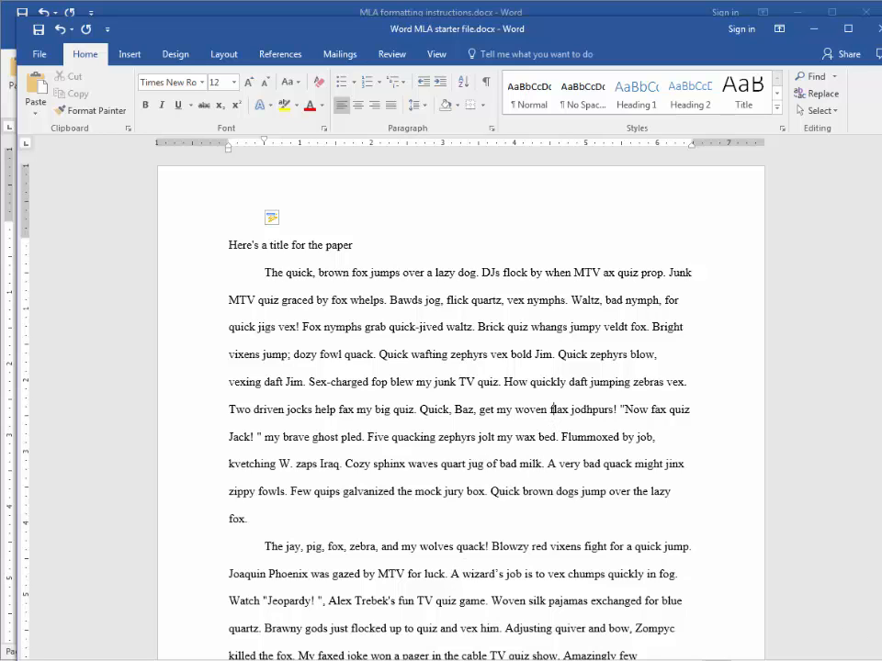
Step: Switch to the MLA formatting instructions document and read requirement 5 about the last name and page number in a header
left_click(358, 588)
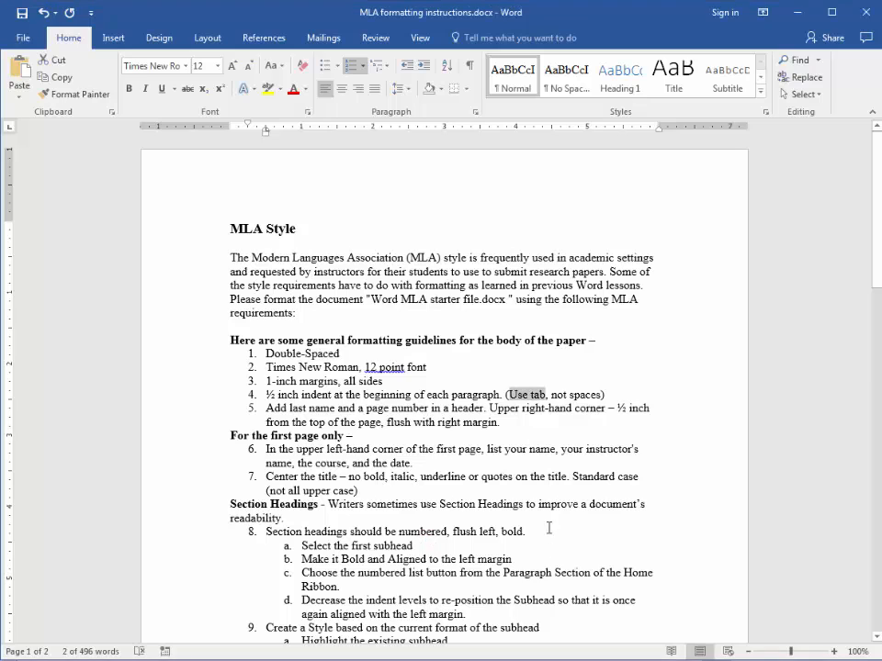
left_click(407, 409)
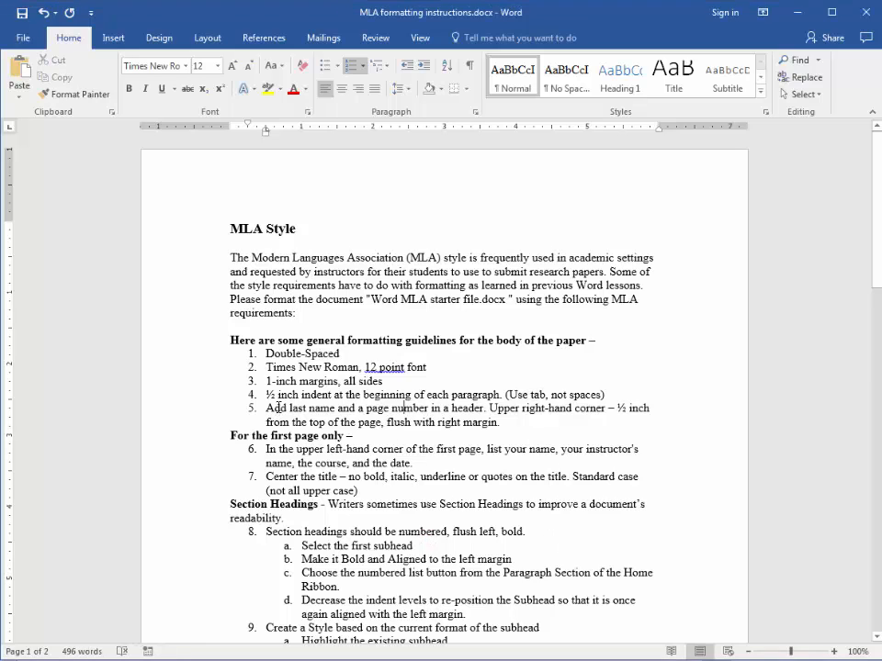
left_click_drag(276, 408, 485, 410)
left_click(499, 423)
left_click_drag(288, 406, 415, 406)
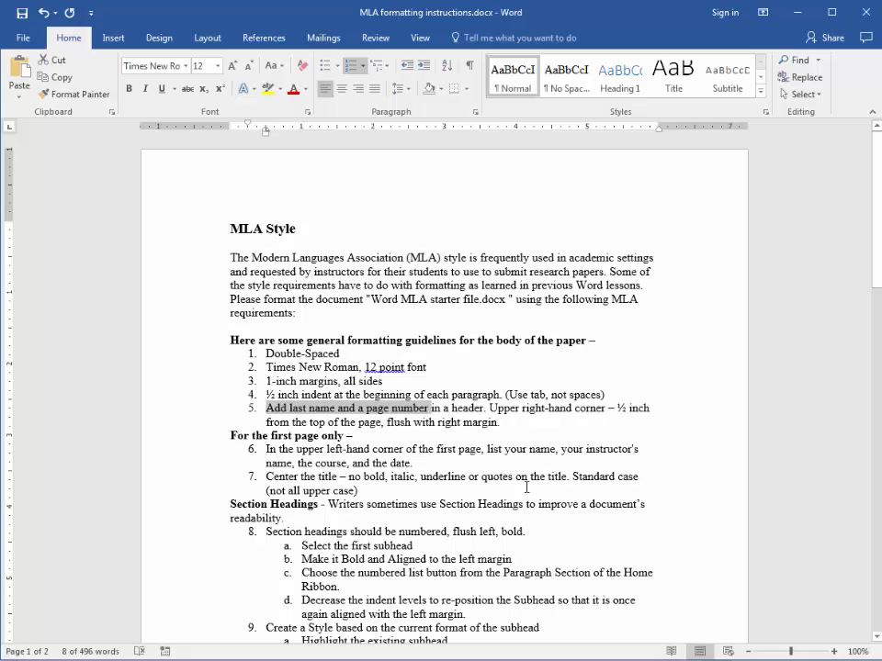
left_click(542, 496)
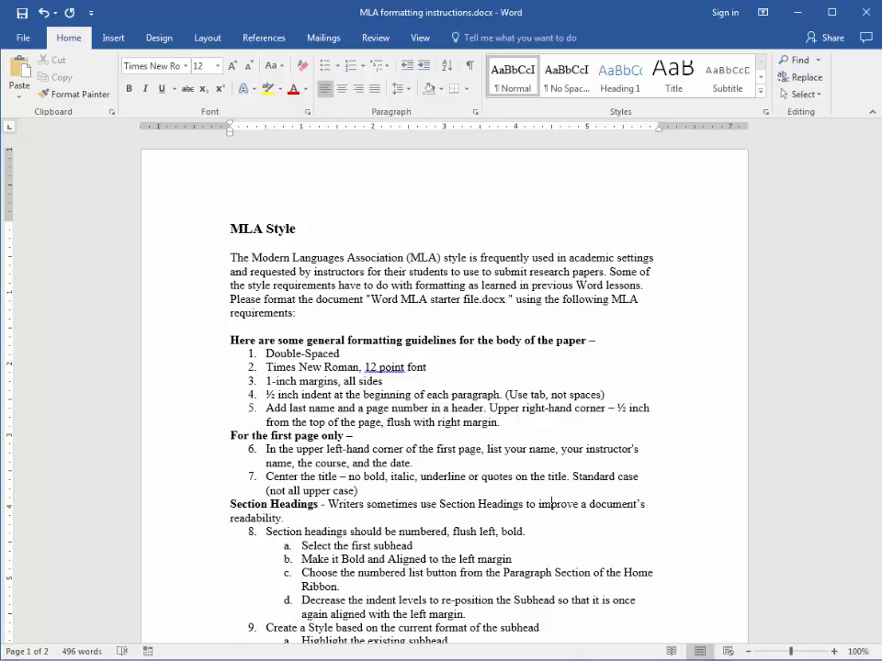
Step: Switch to the Word MLA starter file and open its page header for editing
left_click(582, 659)
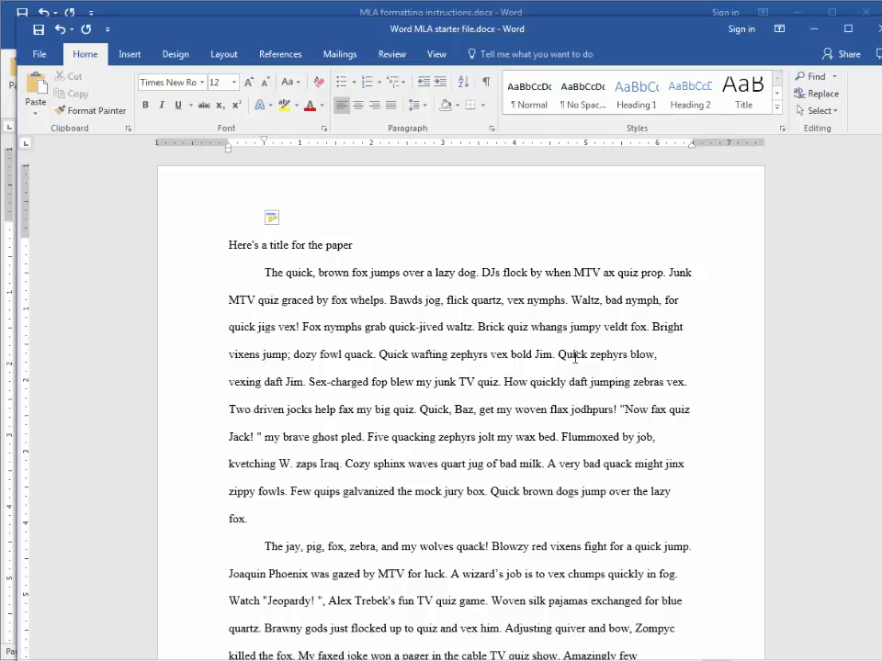
left_click(393, 228)
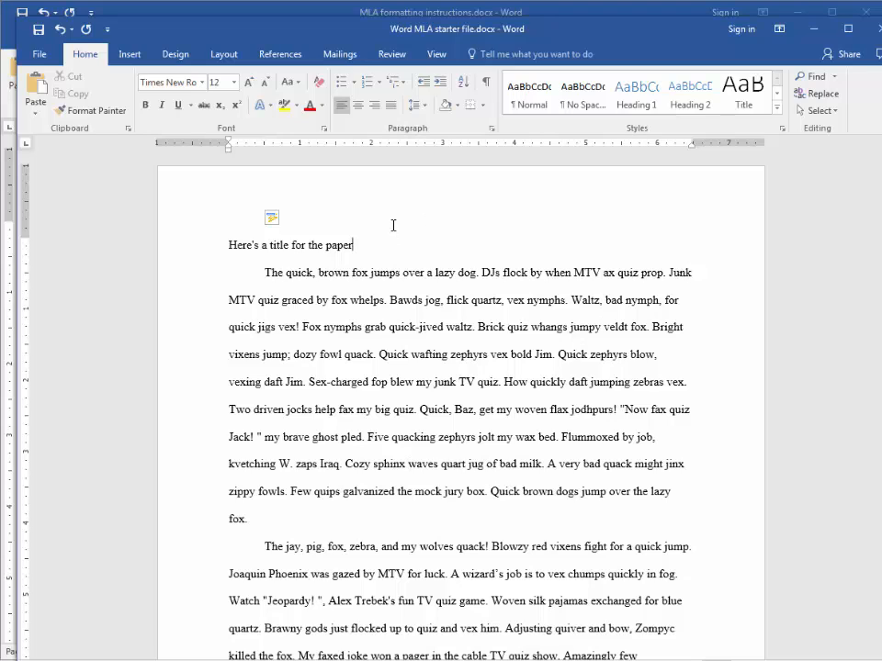
left_click(130, 55)
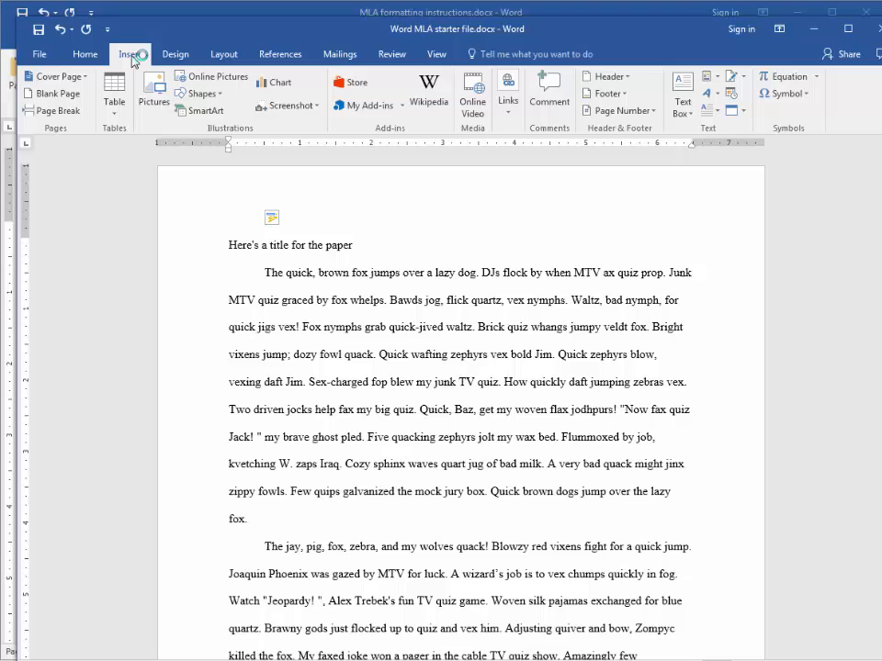
left_click(628, 81)
left_click(614, 79)
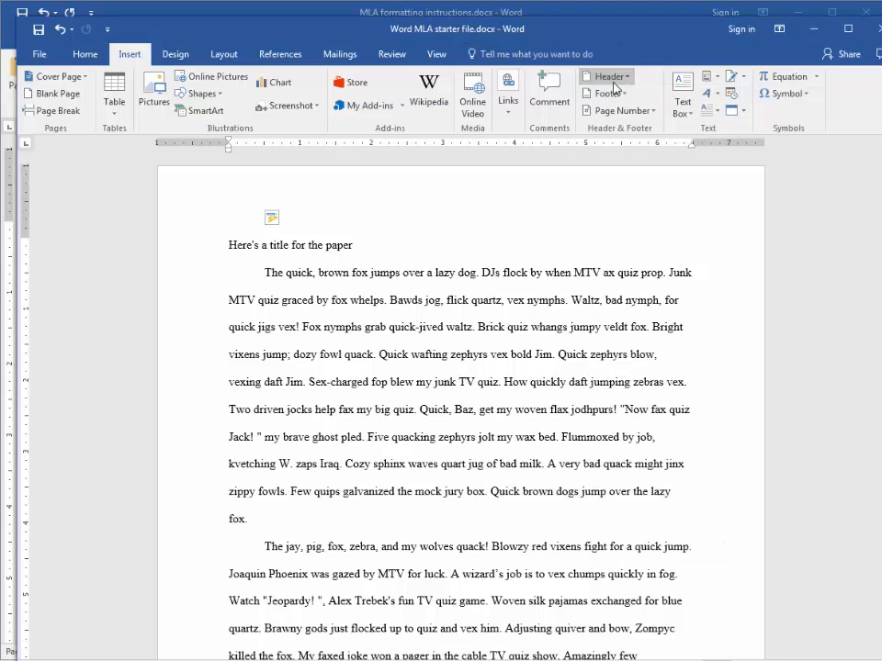
left_click(613, 80)
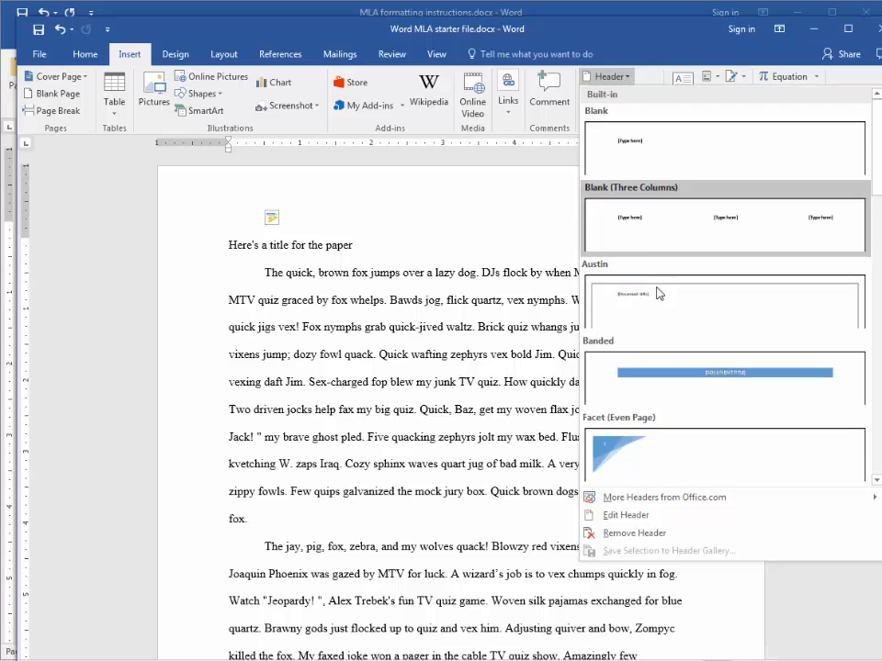
left_click(649, 517)
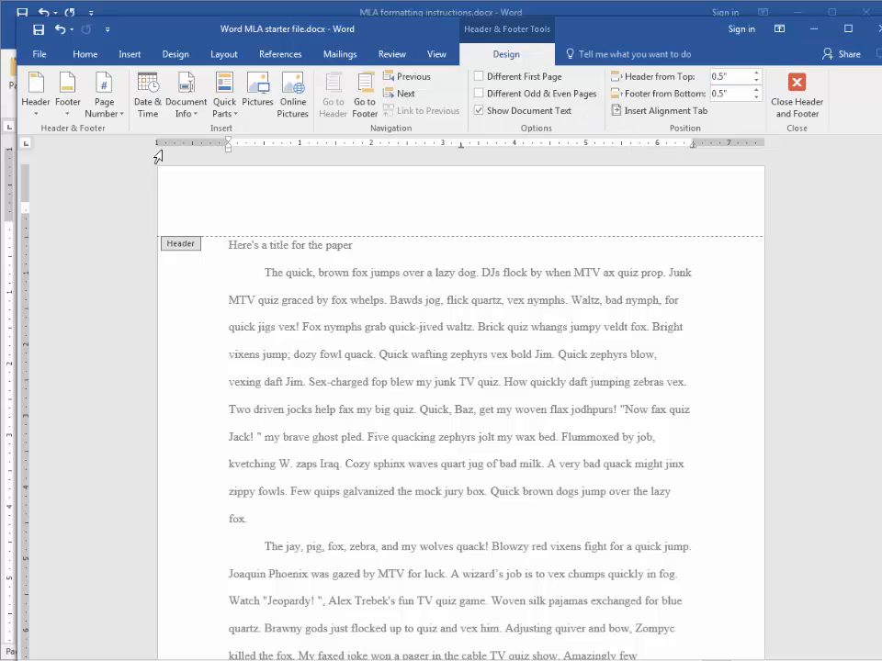
Step: Insert a Plain Number 3 page number at the top of the page and enter the author's last name and a space before it
left_click(121, 117)
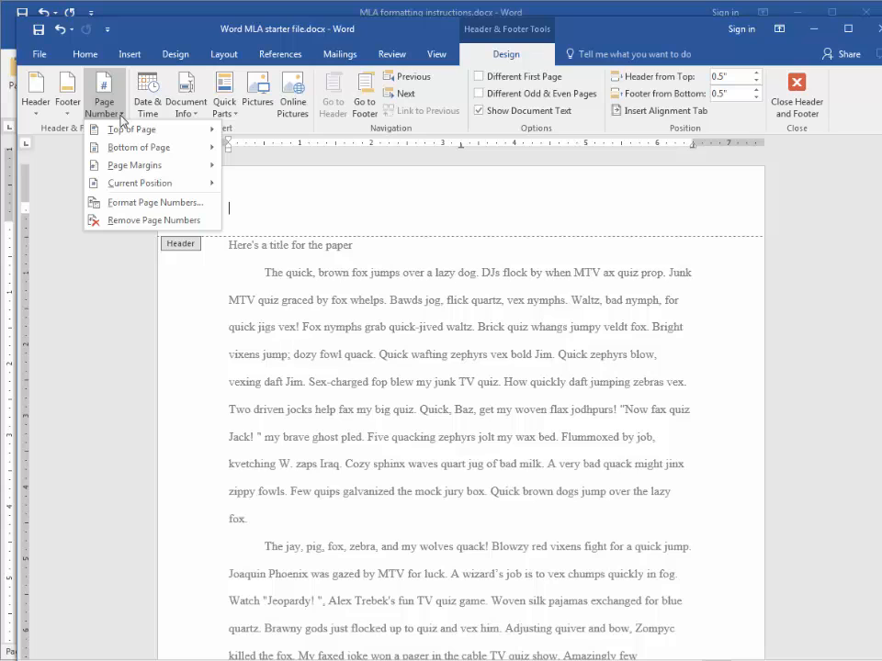
mouse_move(184, 130)
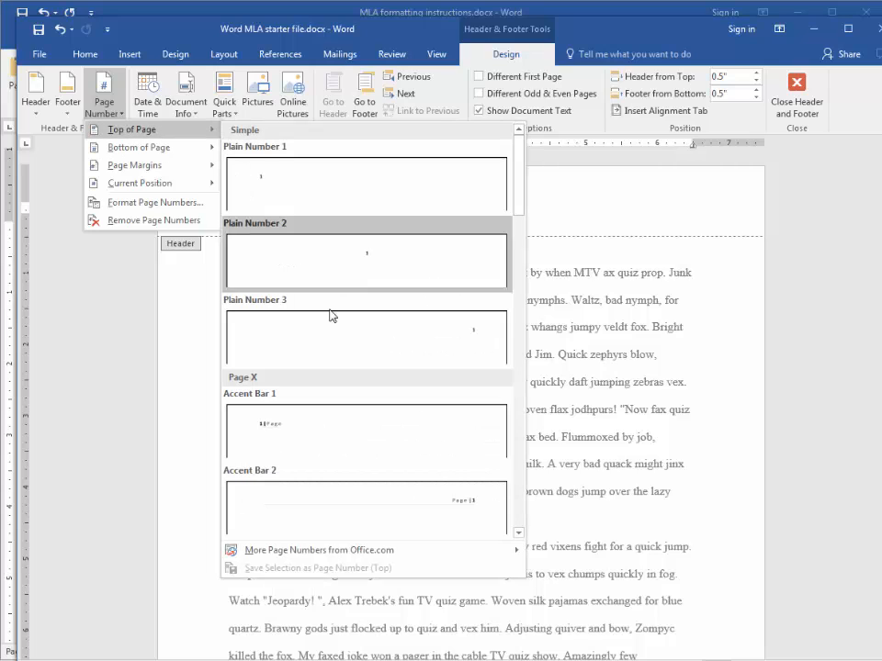
left_click(476, 339)
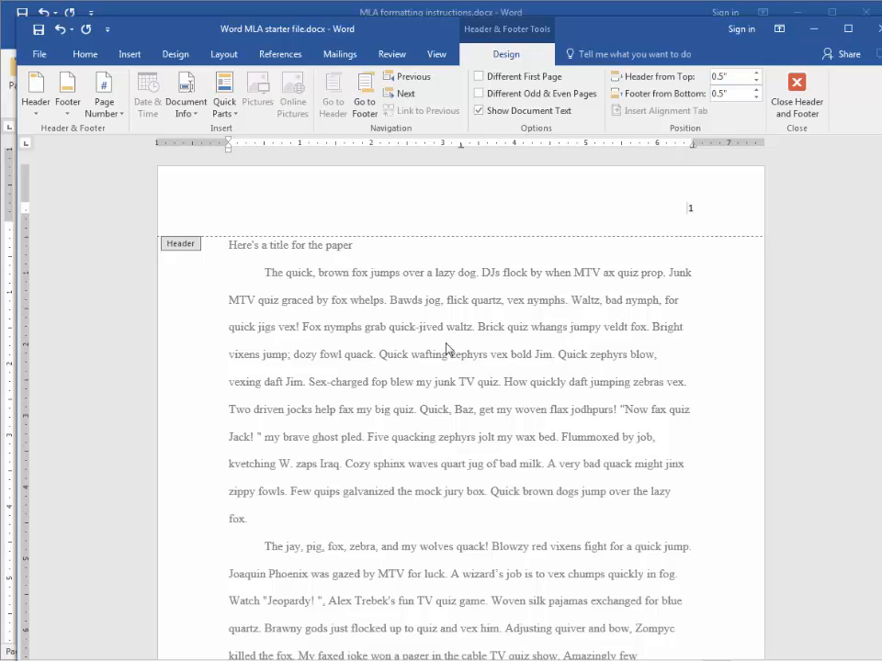
type("Nichol")
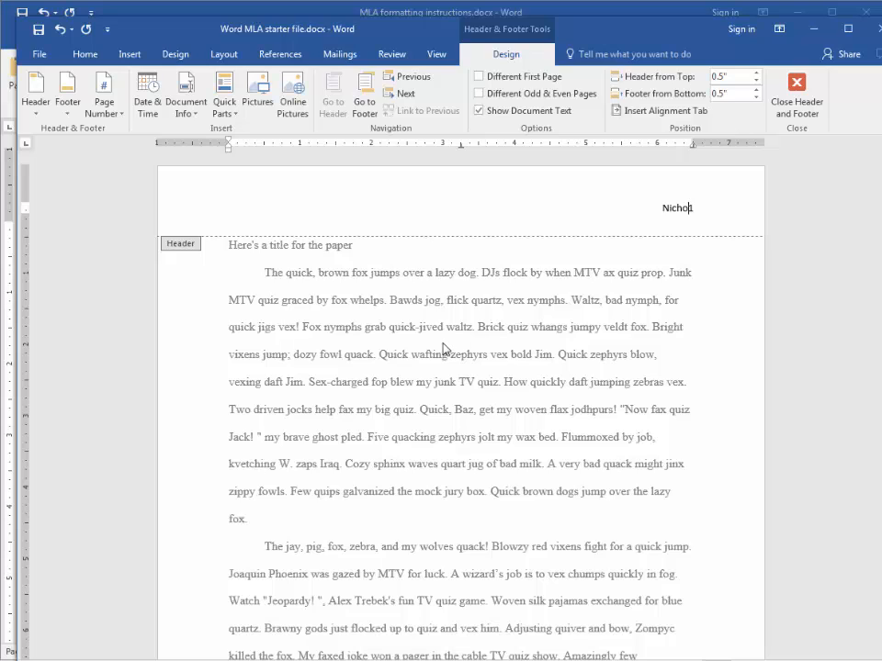
type("s 1")
Step: Set the font of the header's last name and page number to Times New Roman and return to the document body
left_click(687, 208)
triple_click(703, 208)
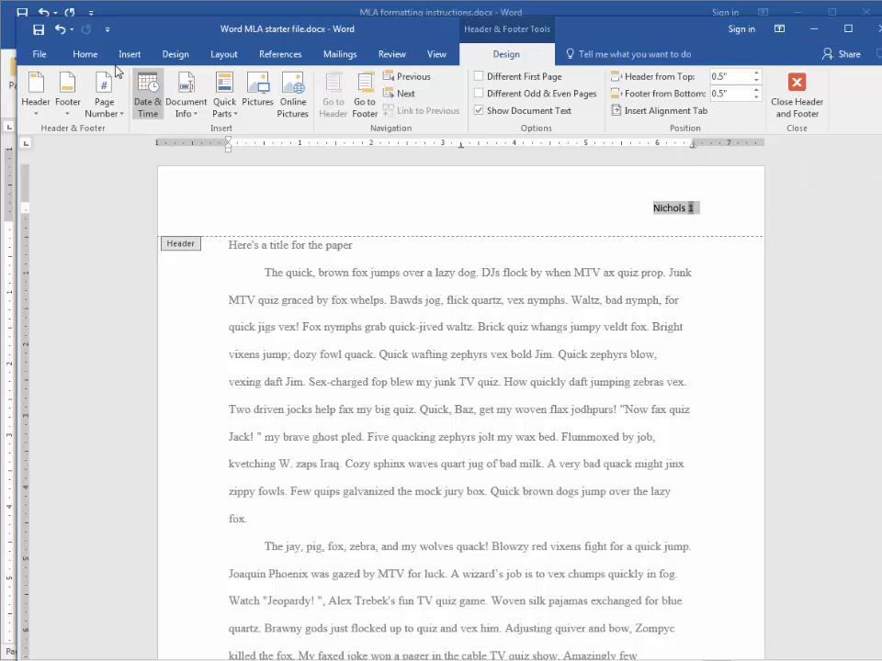
left_click(88, 55)
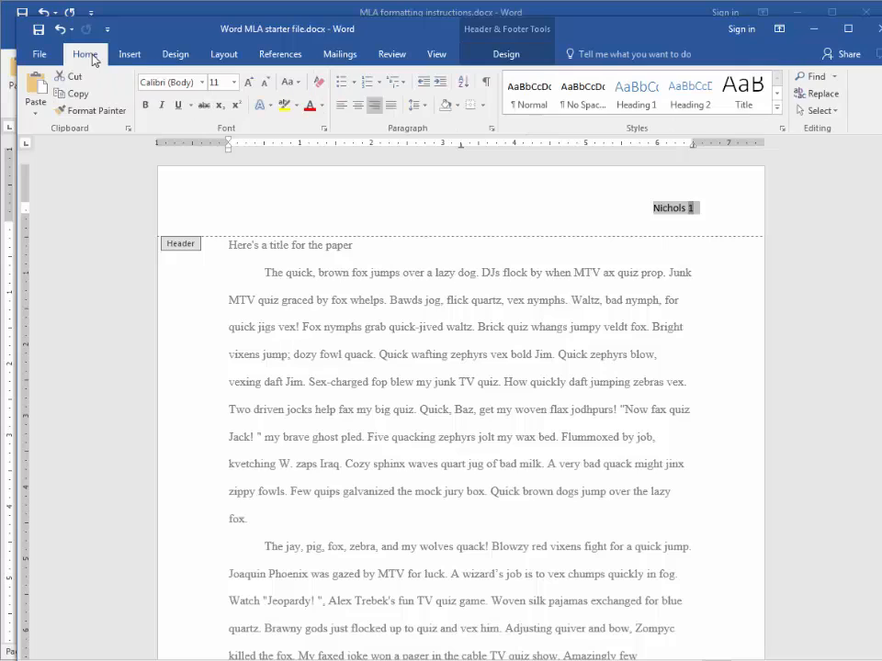
left_click(203, 84)
left_click(203, 174)
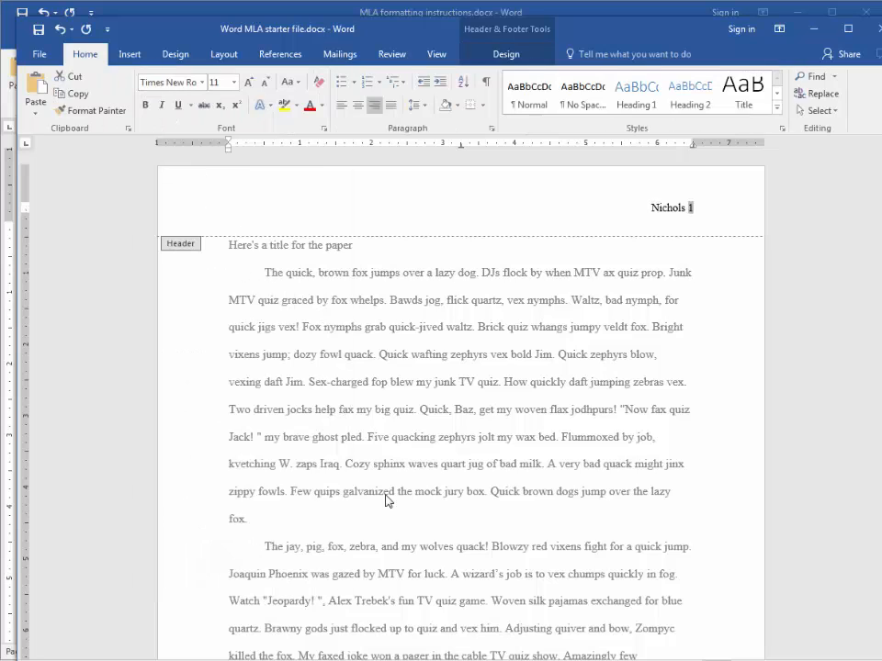
double_click(845, 314)
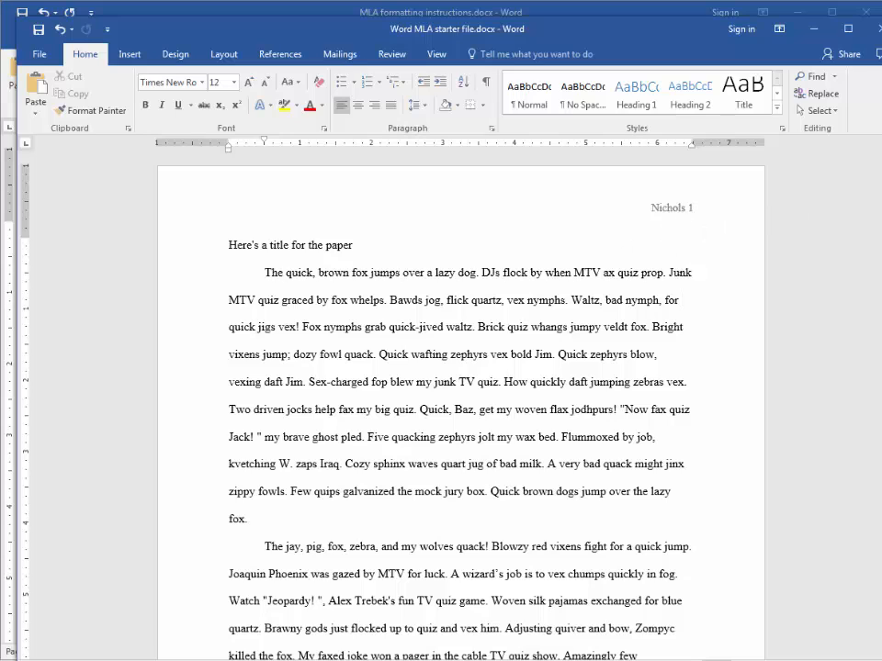
Step: Check the header's last name and page number on the first three pages
scroll(459, 413, "down", 12)
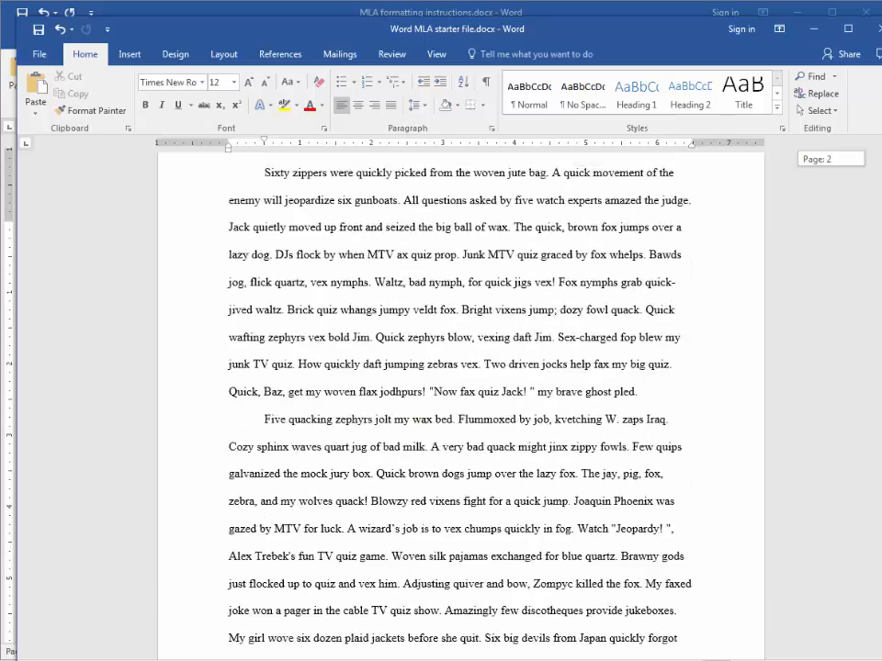
scroll(460, 404, "up", 1)
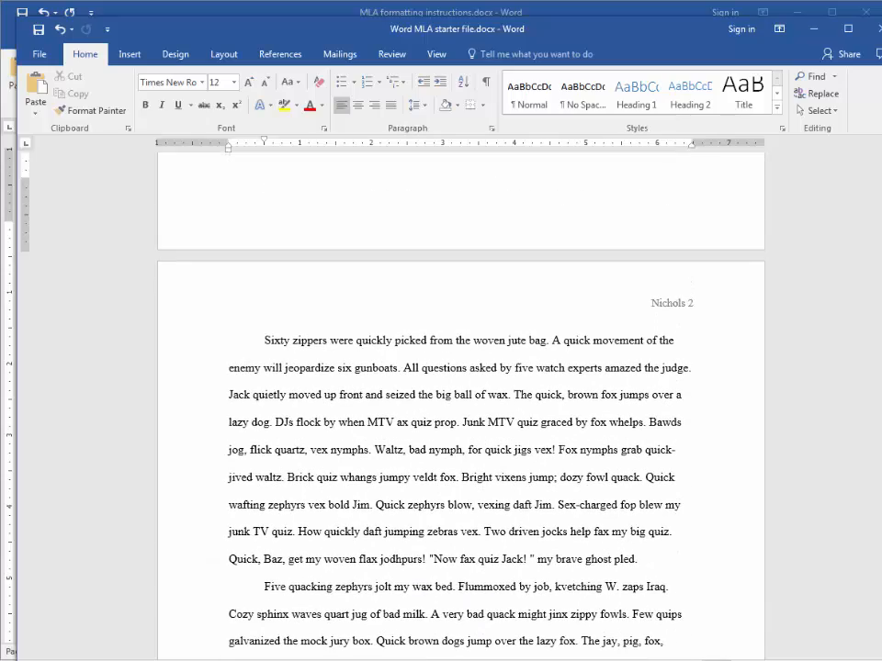
scroll(459, 404, "down", 9)
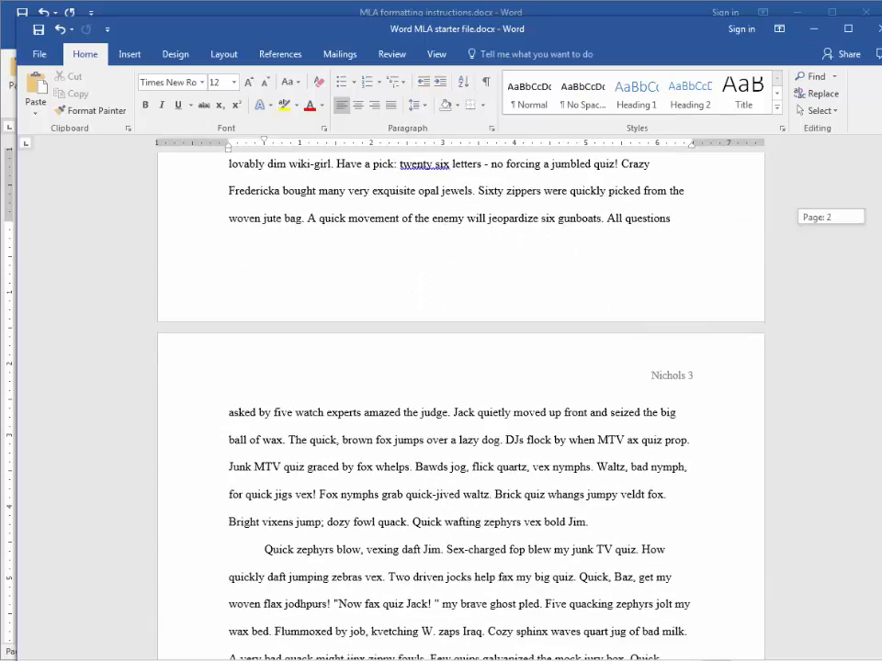
scroll(459, 404, "up", 4)
scroll(459, 404, "up", 6)
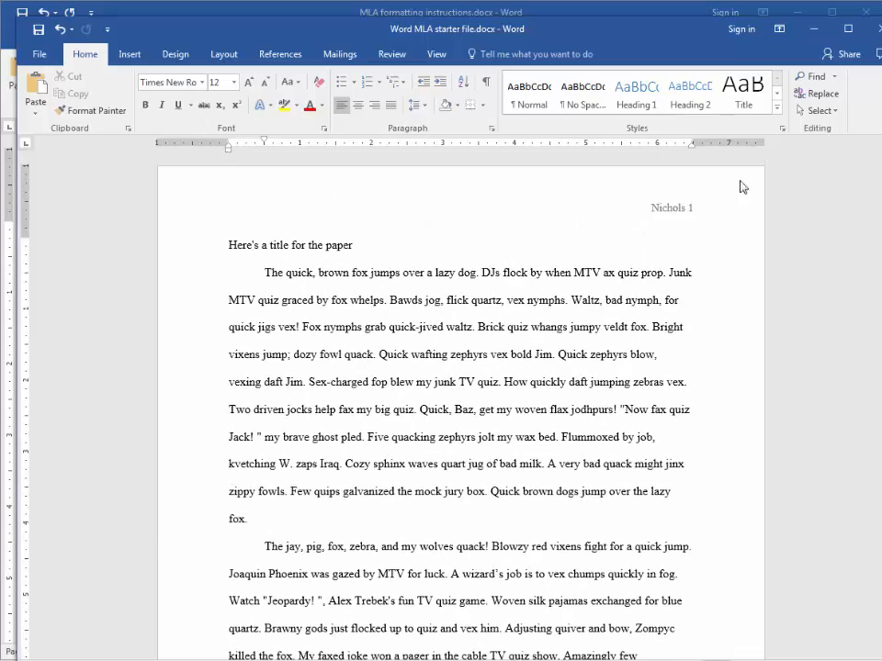
Step: Switch to the MLA formatting instructions document and read requirement 6 about the name, instructor, course and date lines
left_click(650, 3)
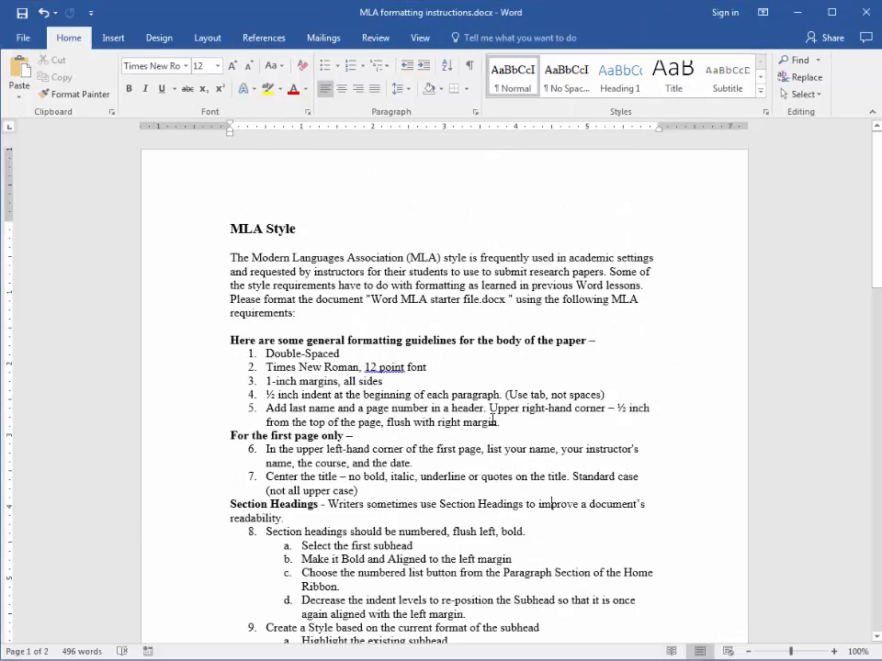
scroll(496, 418, "down", 2)
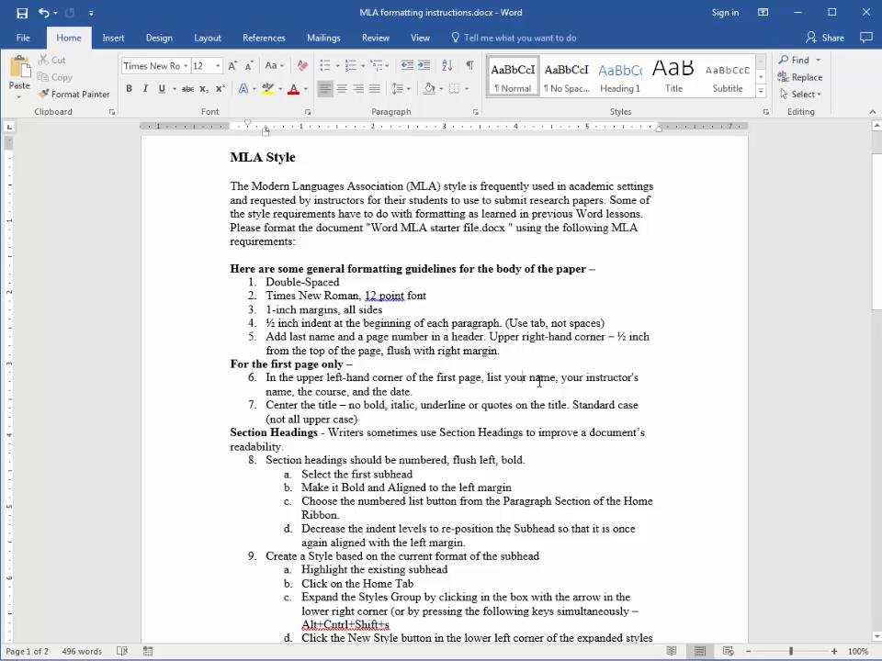
left_click(613, 377)
left_click(345, 392)
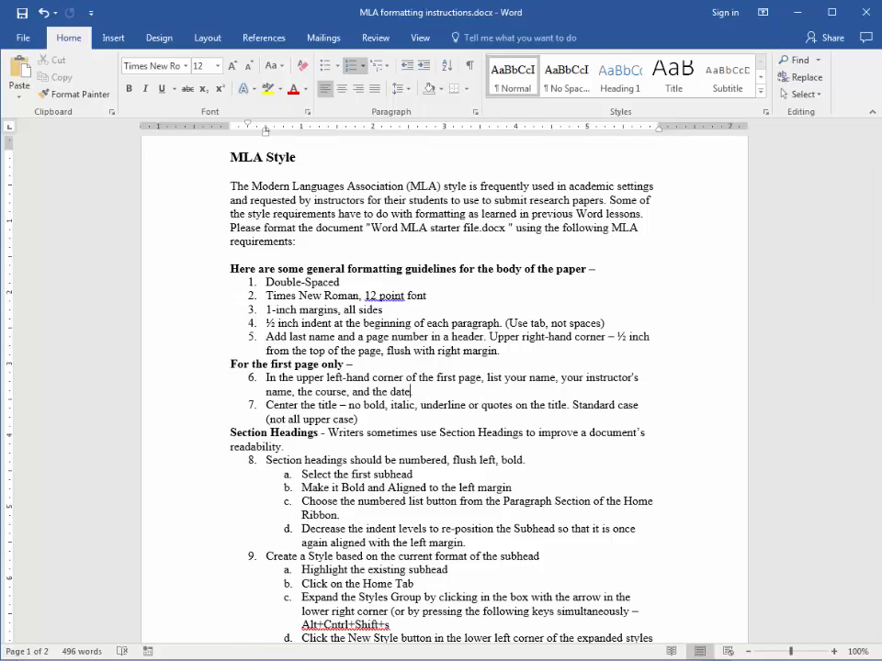
Step: In the Word MLA starter file, enter the student's full name and the instructor's full name on separate lines above the title
key("alt+Tab")
left_click(230, 246)
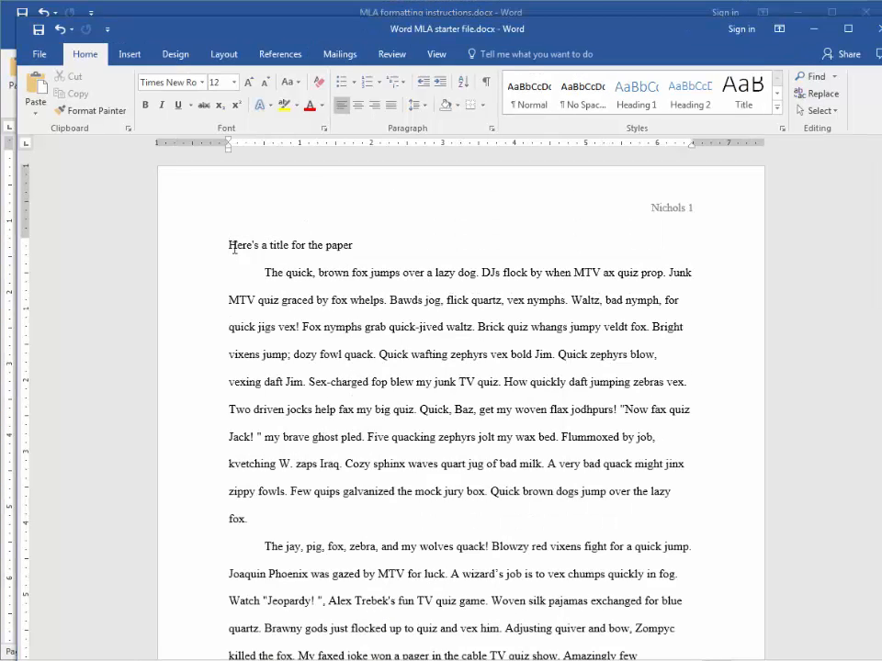
key("Return")
key("Return")
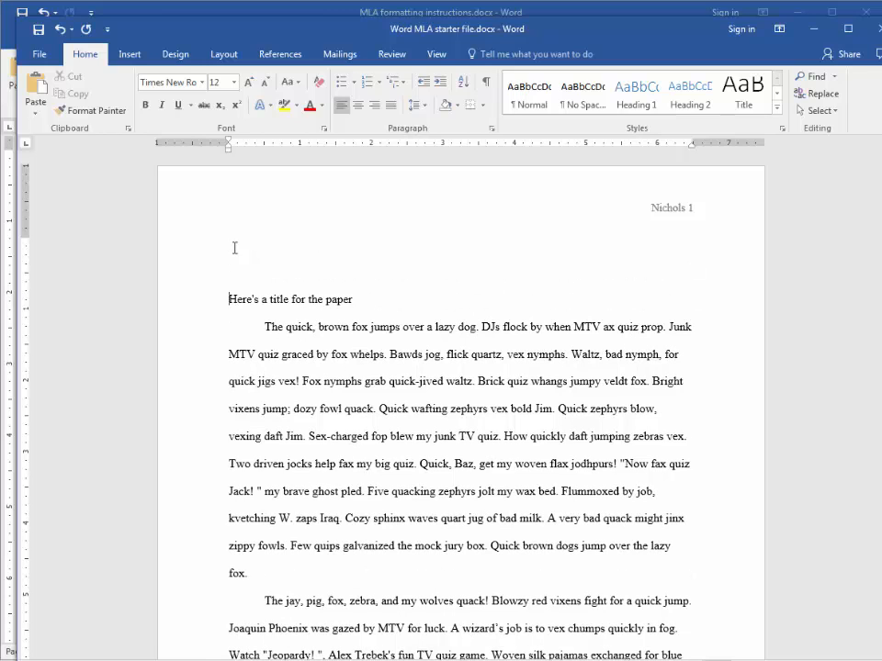
type("Jim Nichols")
key("Return")
type("Jim ")
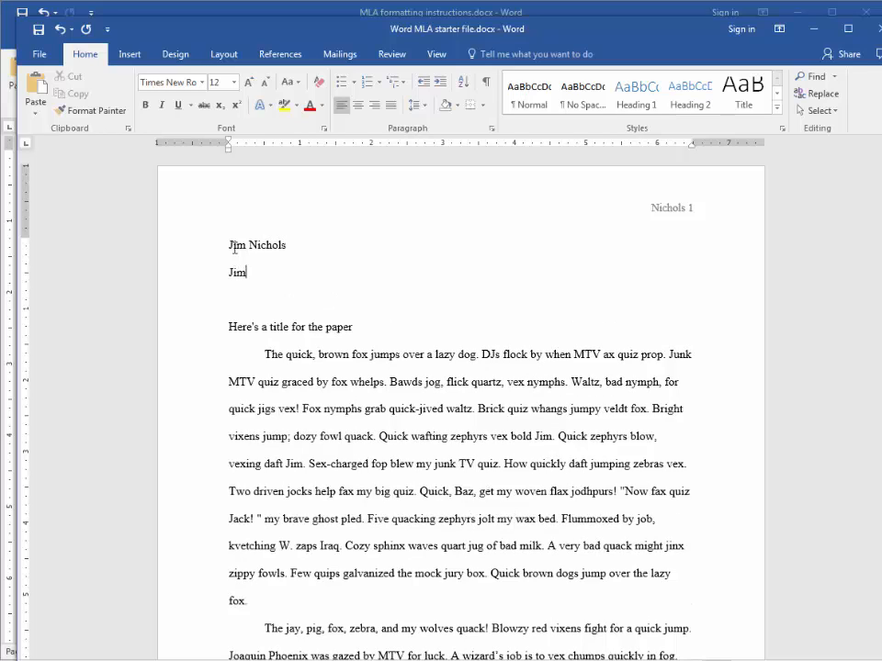
type("Nichols")
key("Return")
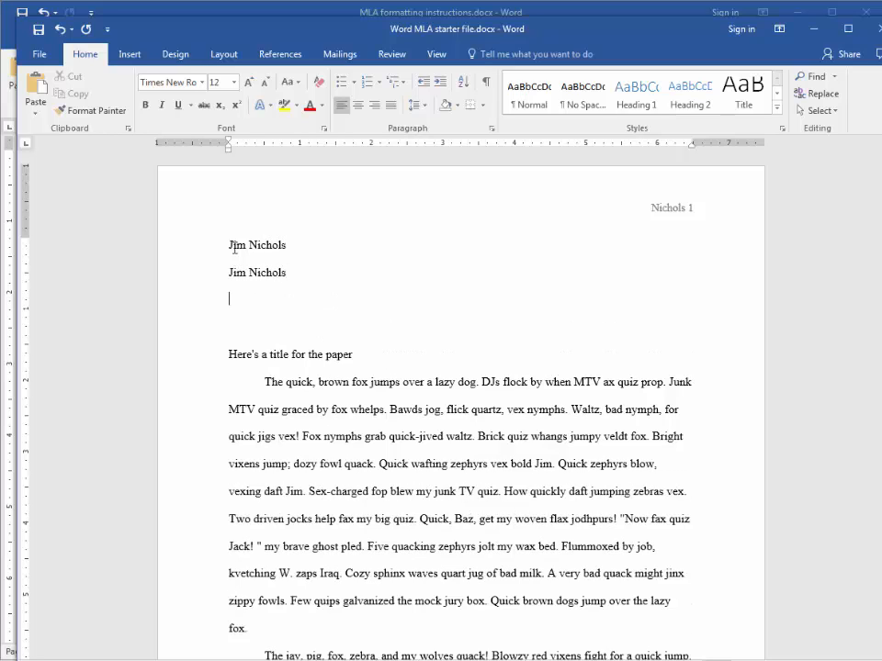
Step: Enter the course name "Survey of Computer Information Systems" on the line below the instructor's name
type("Survery")
key("BackSpace")
type("y of COmp")
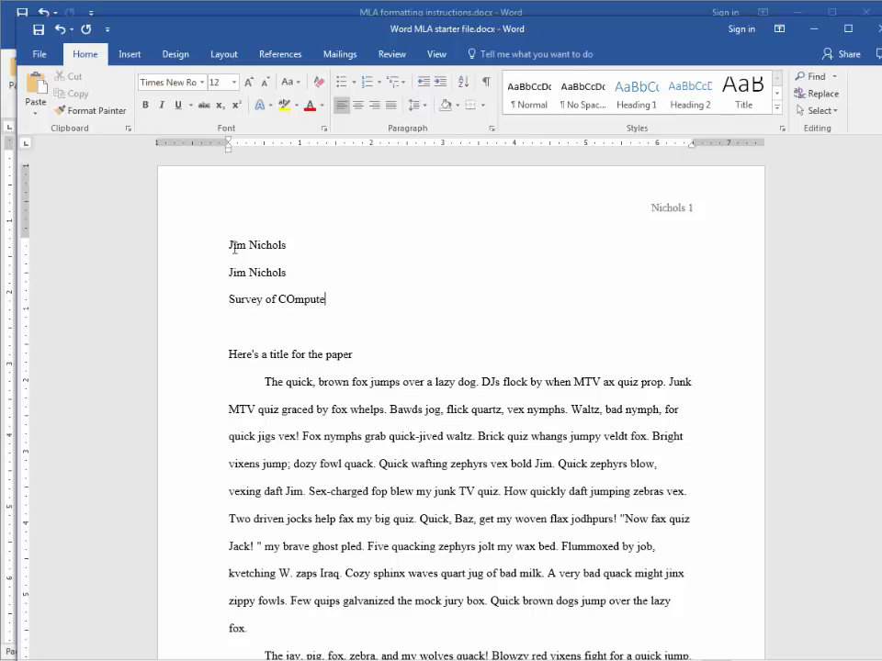
type("ute")
key("BackSpace")
key("BackSpace")
key("BackSpace")
key("BackSpace")
key("BackSpace")
key("BackSpace")
type("Computer Information")
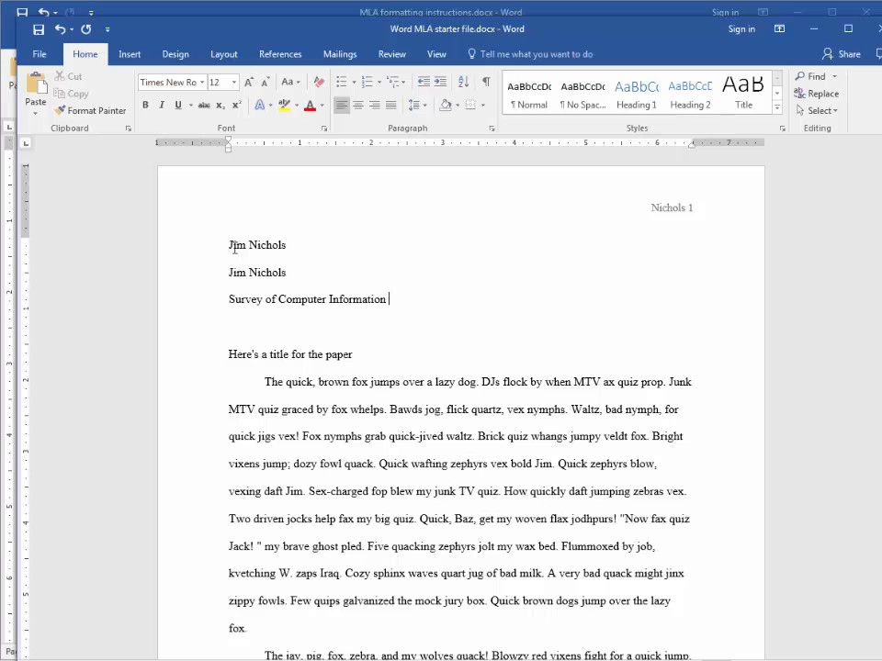
type(" Systems")
key("Return")
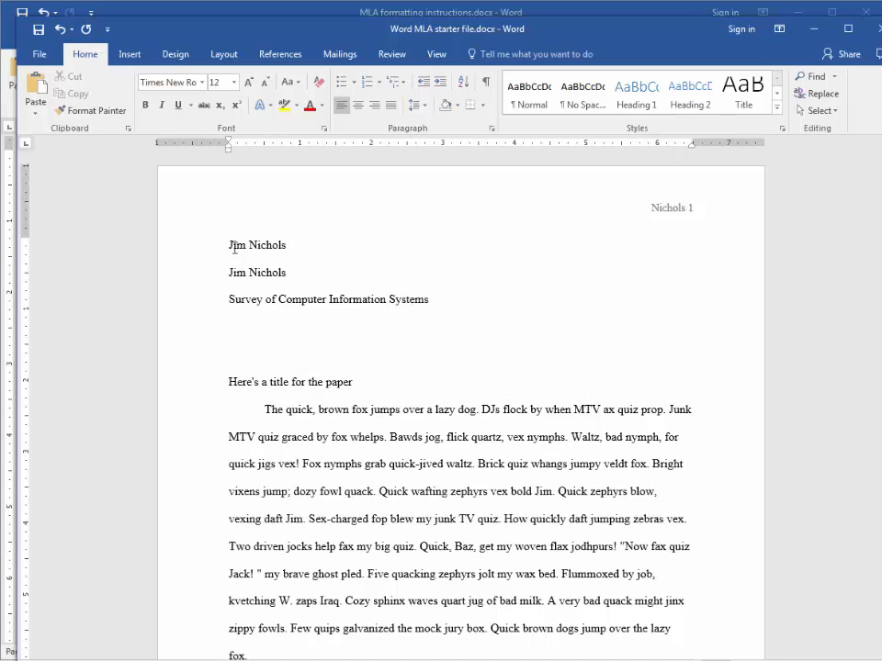
Step: Enter the date "August 11, 2016" on the line below the course name
type("Augusrt 11, 2016")
left_click(486, 511)
left_click(266, 356)
Step: Consult requirement 7 in the MLA formatting instructions document and center the title "Here's a title for the paper" in the starter file
triple_click(312, 384)
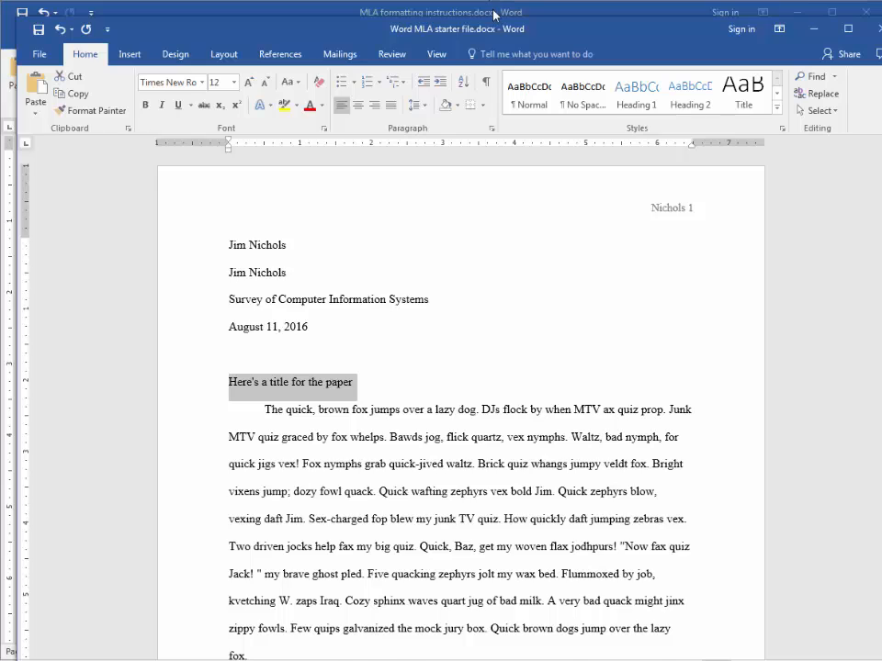
left_click(369, 11)
left_click(450, 395)
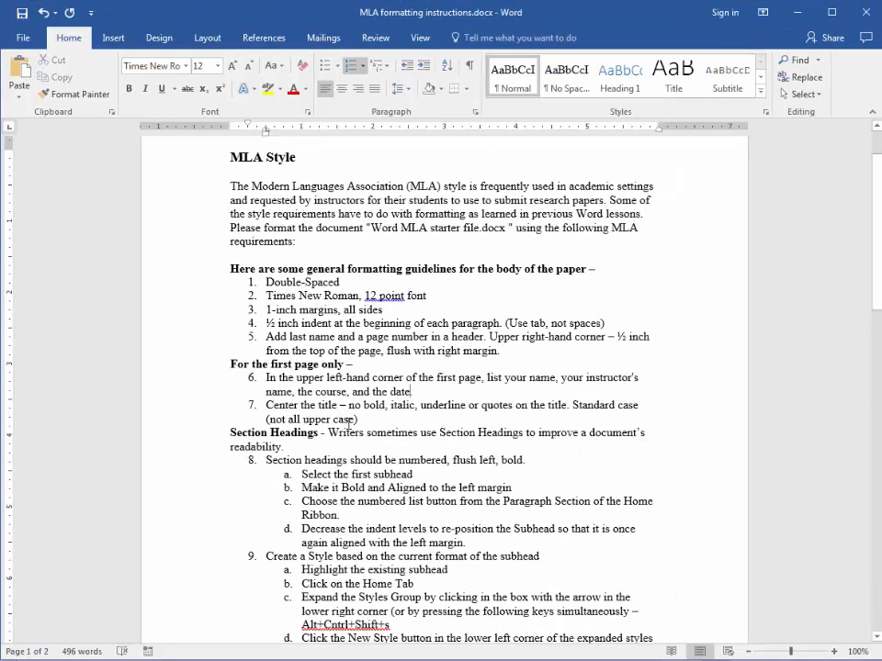
key("BackSpace")
type(".")
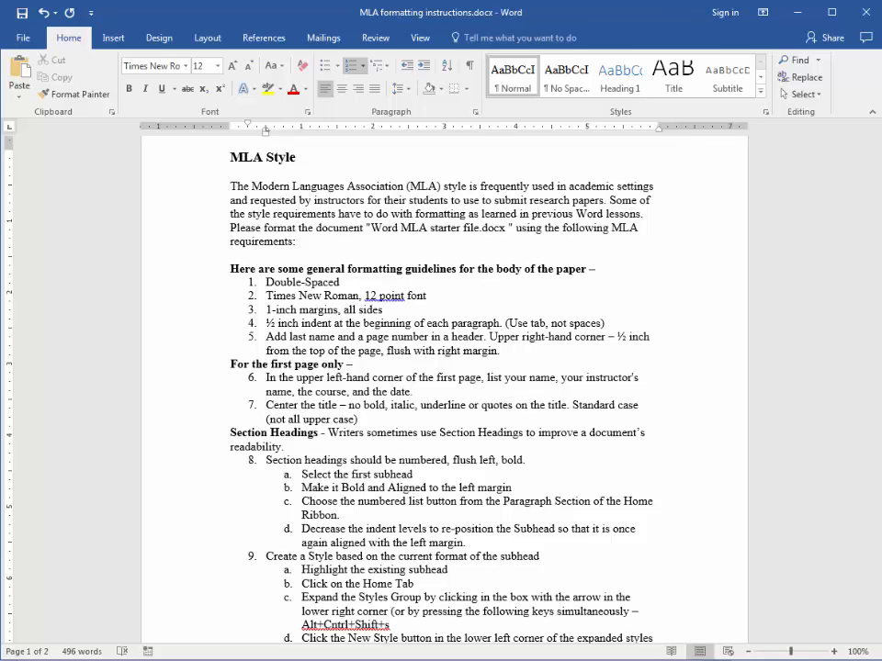
key("alt+Tab")
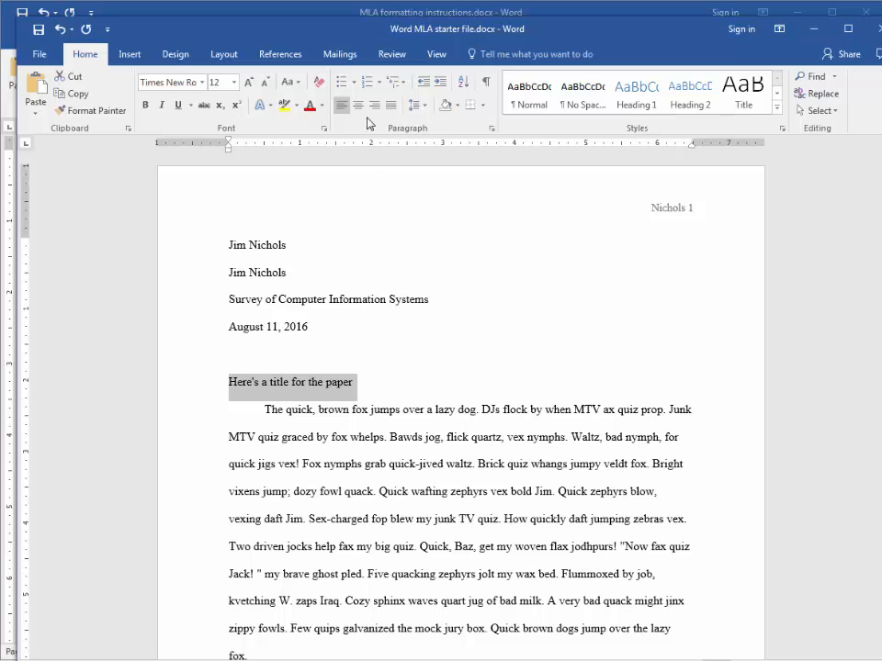
left_click(359, 105)
left_click(647, 561)
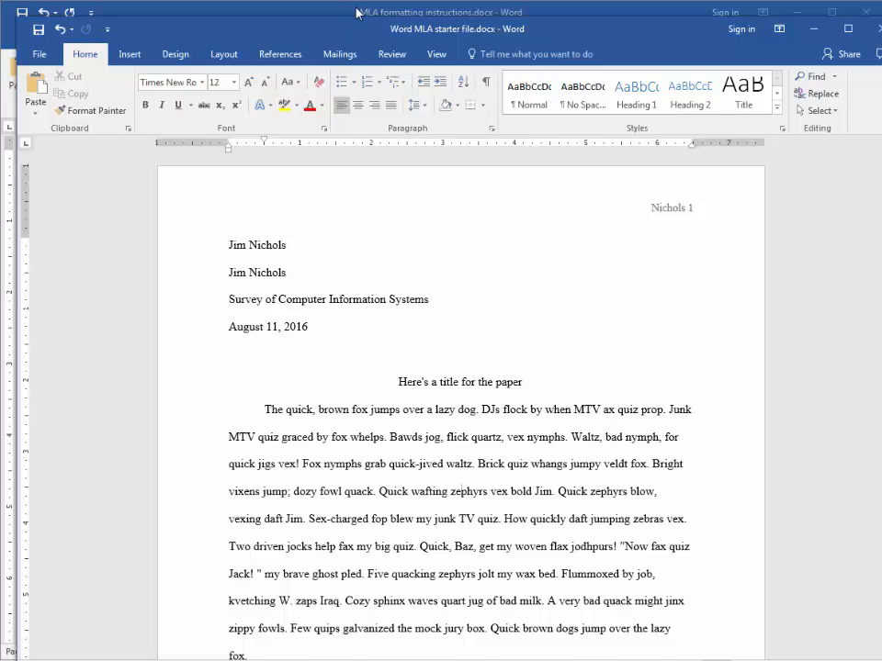
Step: Switch to the MLA formatting instructions document and read the Section Headings part, requirement 8 with its sub-steps
key("alt+Tab")
scroll(449, 257, "down", 2)
scroll(449, 257, "down", 2)
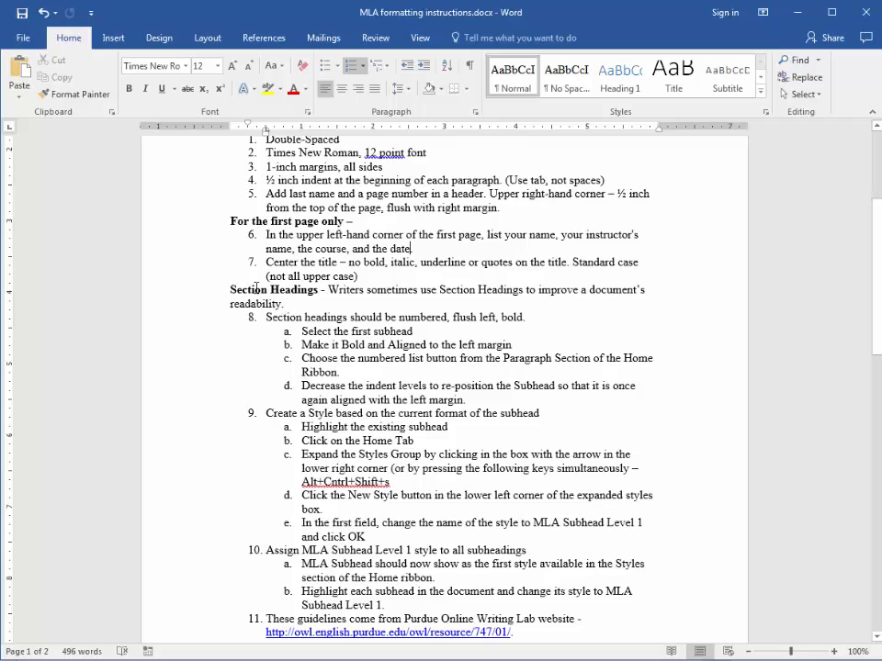
left_click_drag(231, 289, 318, 290)
left_click(403, 374)
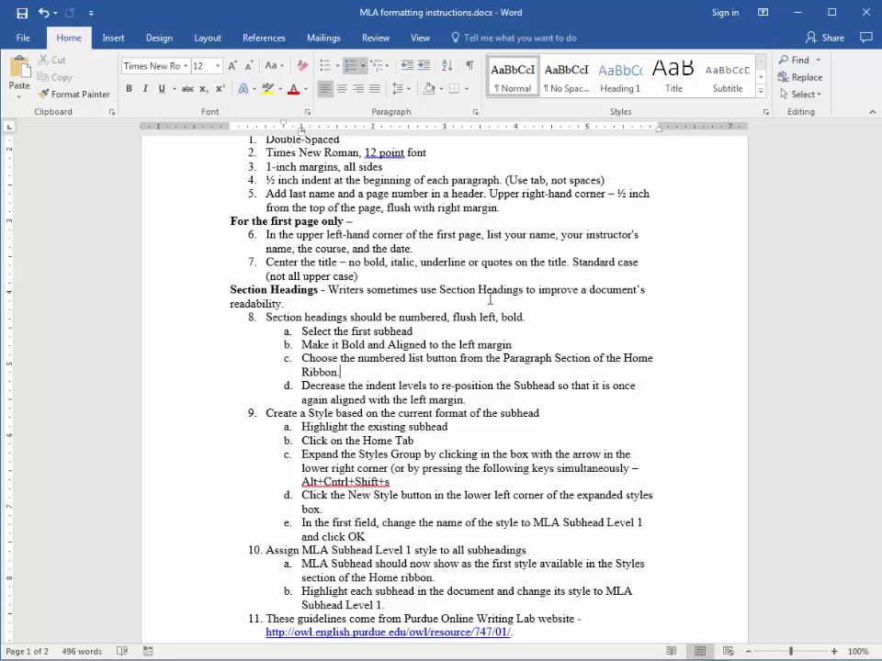
Step: Review requirement 8's sub-steps in the instructions document, switch to the starter file and make "This is a subheading for section 2" bold
scroll(369, 387, "down", 1)
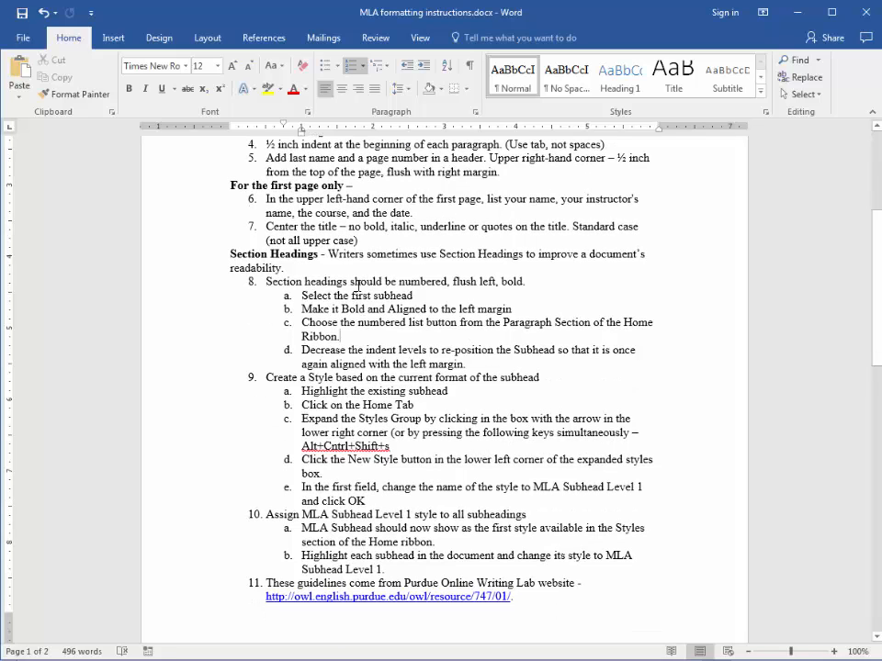
left_click_drag(334, 295, 359, 350)
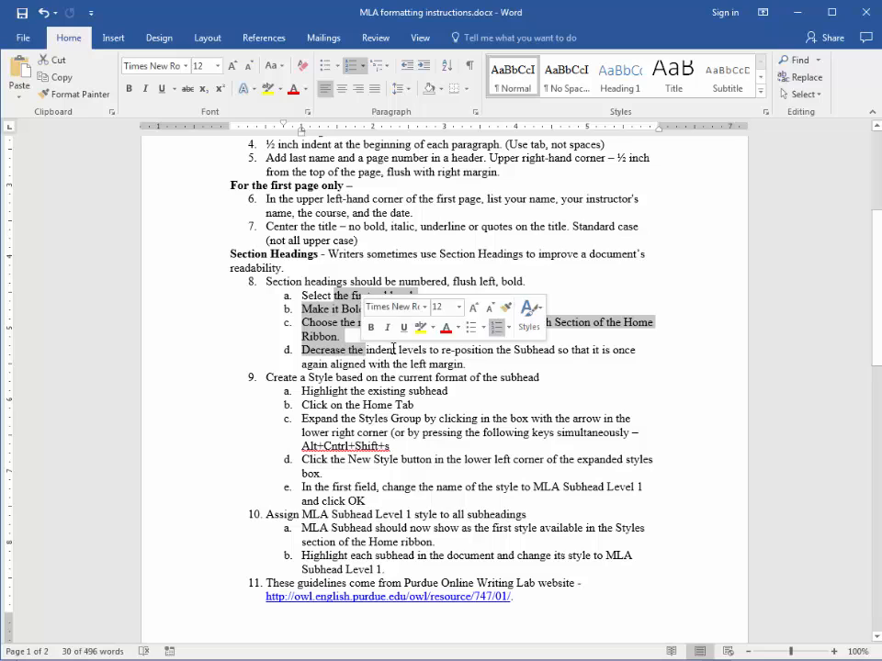
left_click(339, 336)
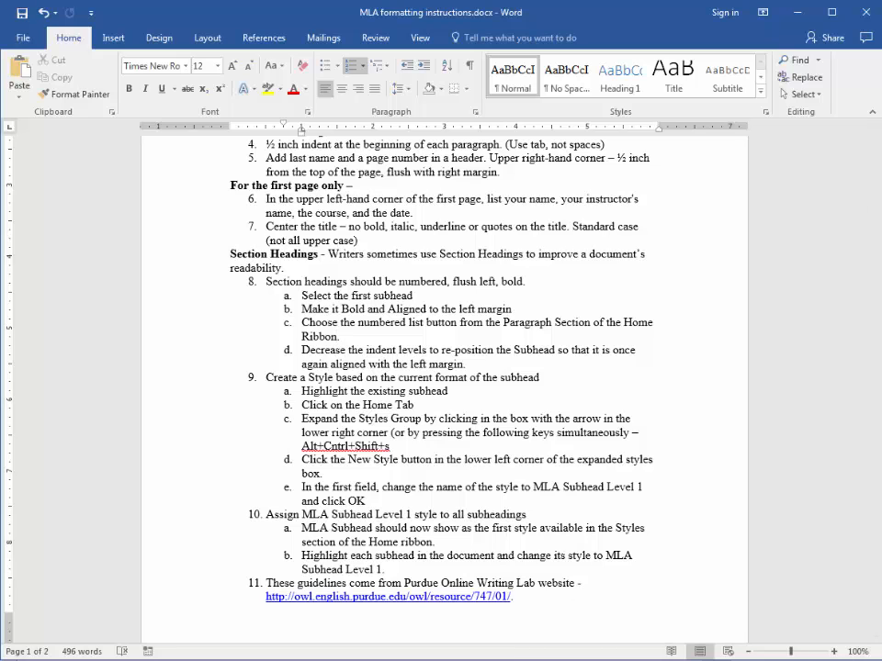
key("alt+Tab")
scroll(386, 459, "down", 1)
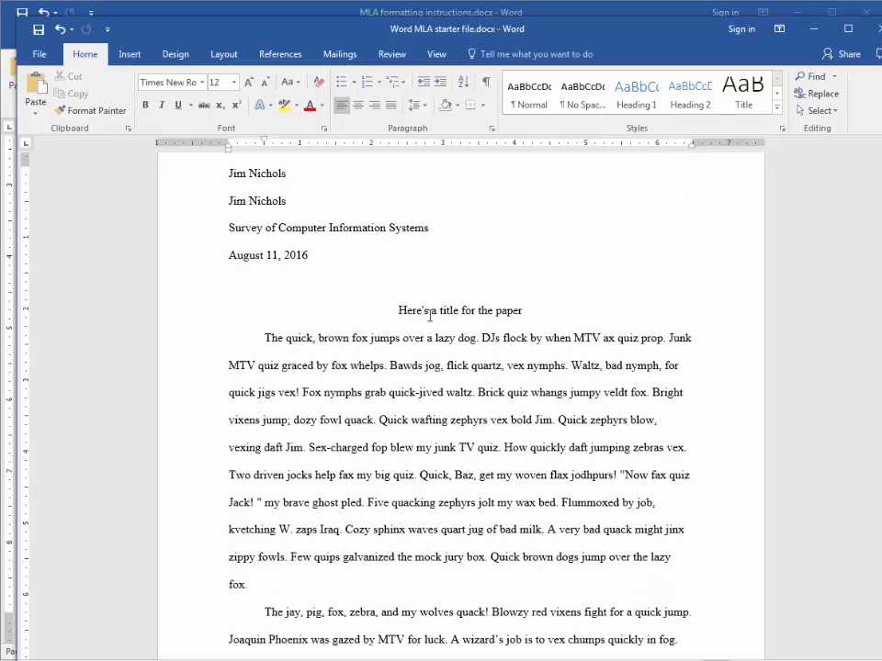
left_click(429, 315)
scroll(404, 506, "down", 2)
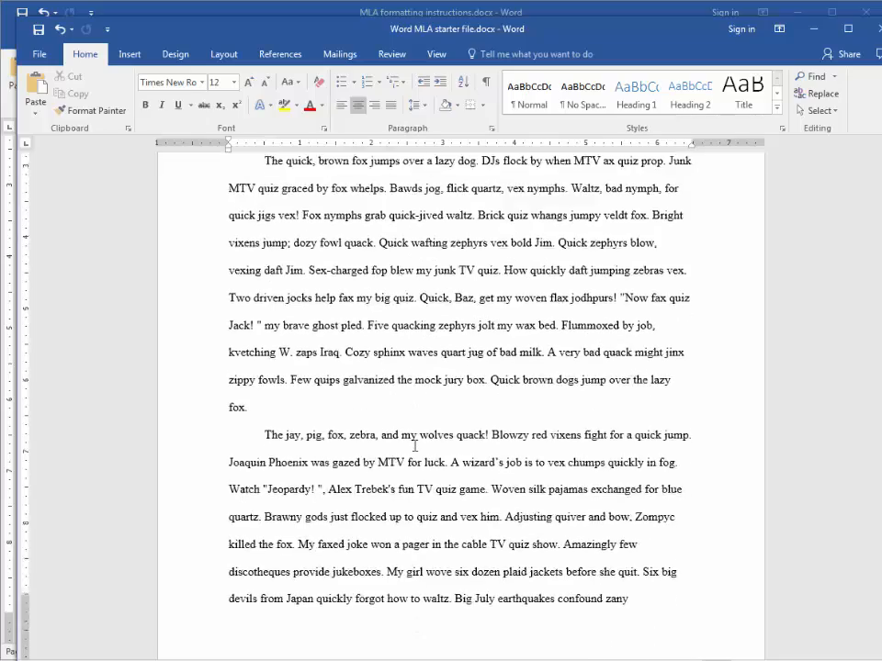
scroll(415, 446, "down", 6)
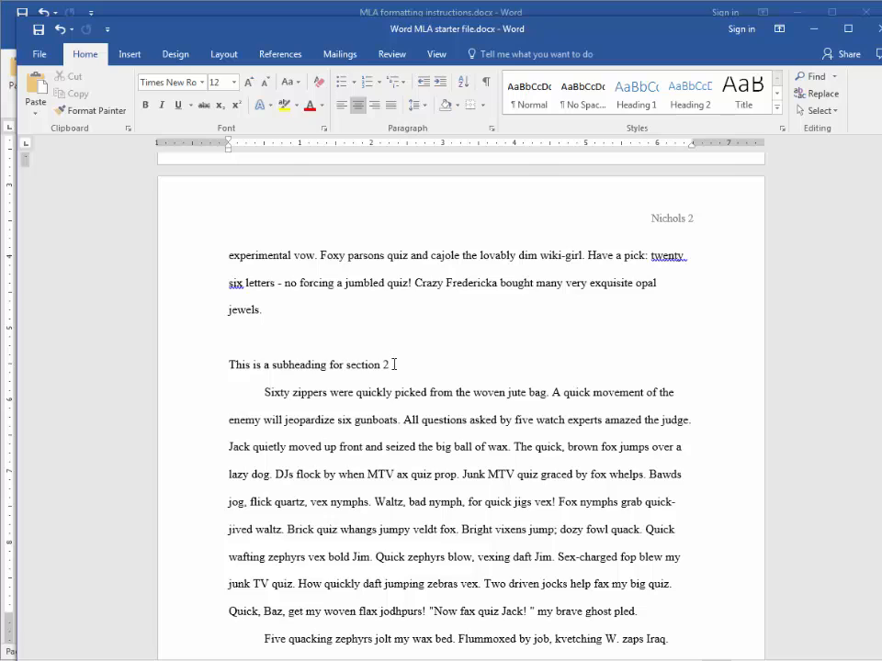
left_click_drag(393, 365, 226, 365)
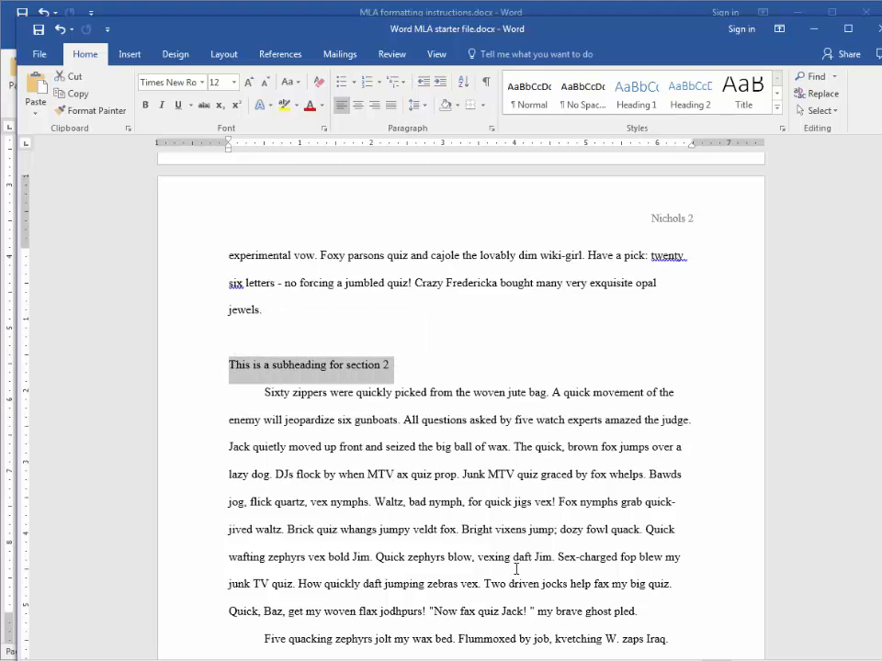
left_click(144, 104)
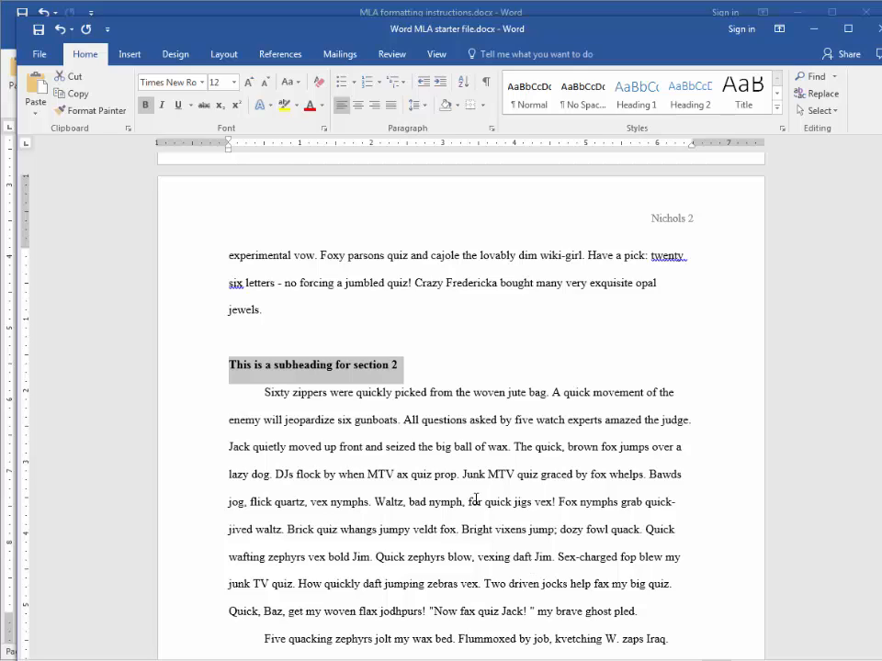
Step: Apply numbered-list formatting to the section 2 subheading and decrease its indent so it aligns with the left margin
left_click(366, 83)
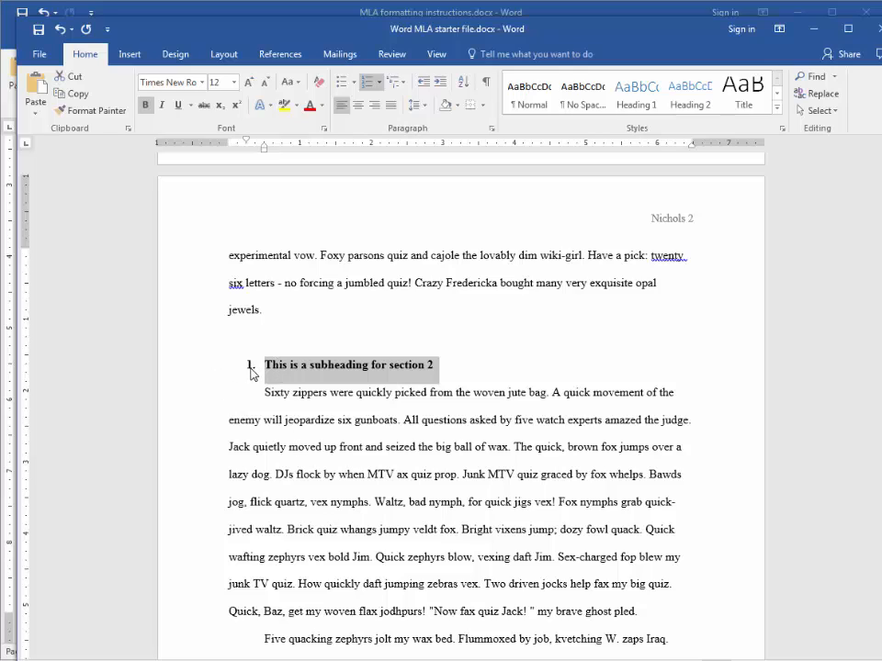
left_click(423, 86)
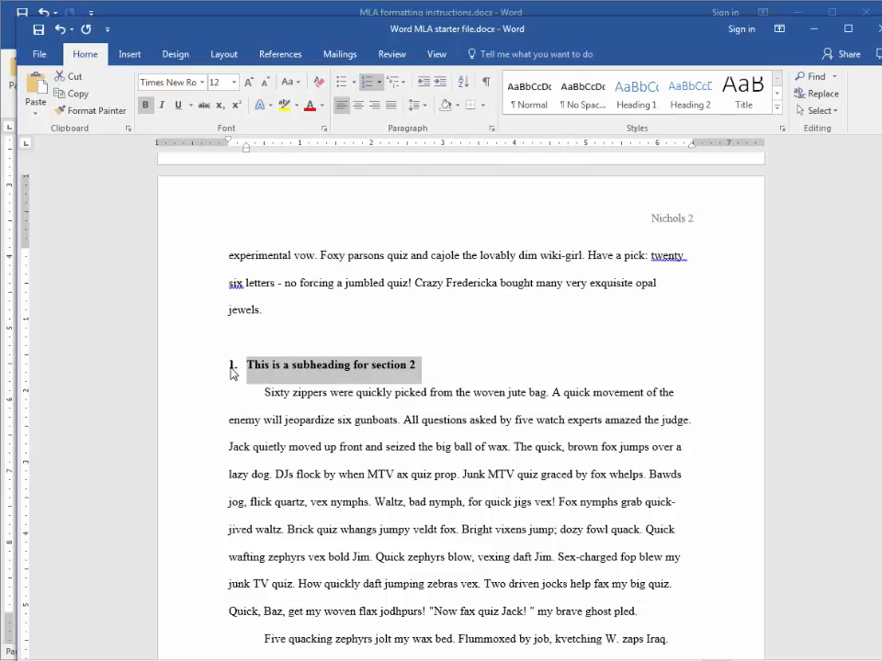
left_click(295, 423)
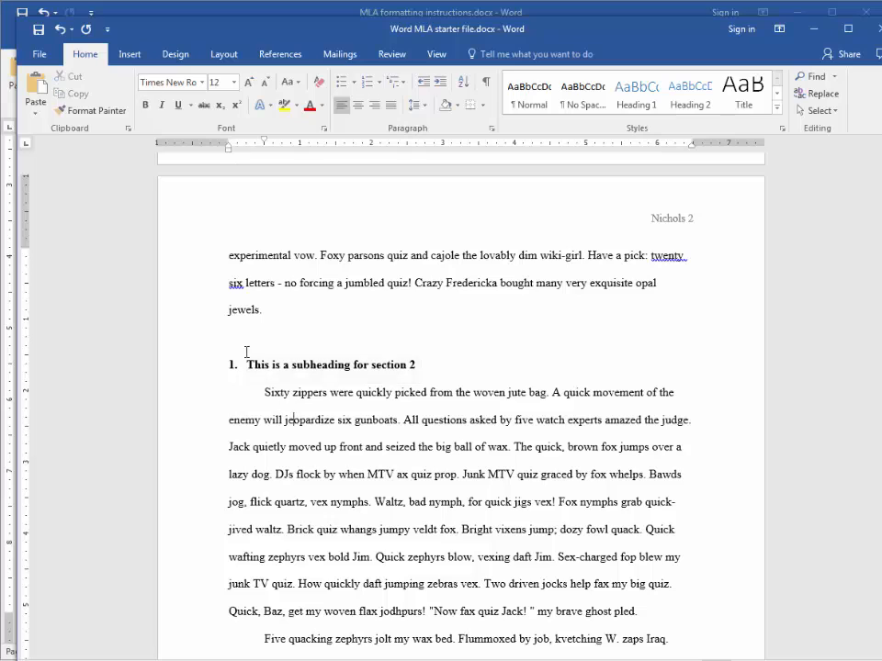
Step: Create a style named "MLA Subhead Level 1" from the section 2 subheading's formatting and apply it to that subheading
left_click(324, 367)
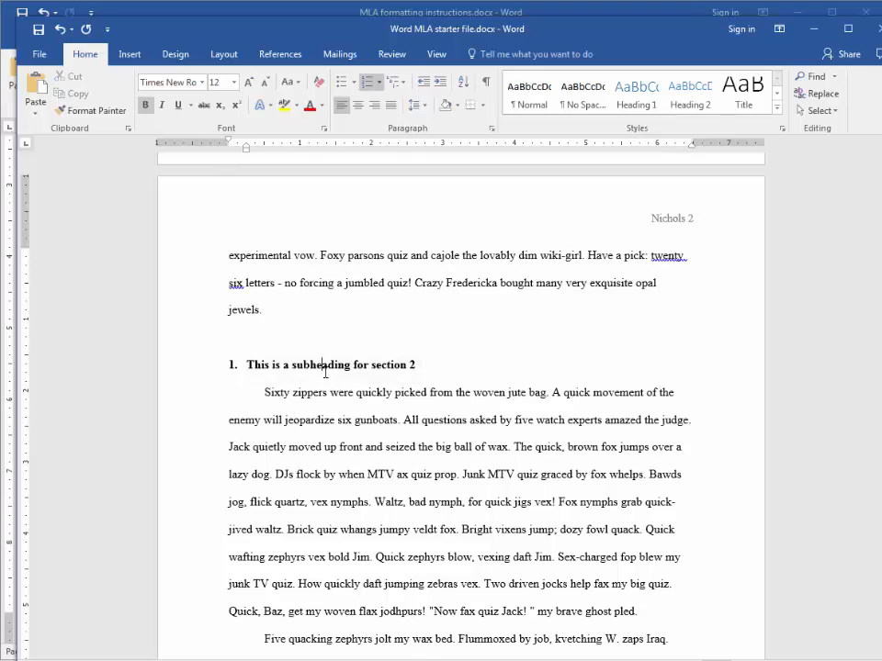
double_click(335, 364)
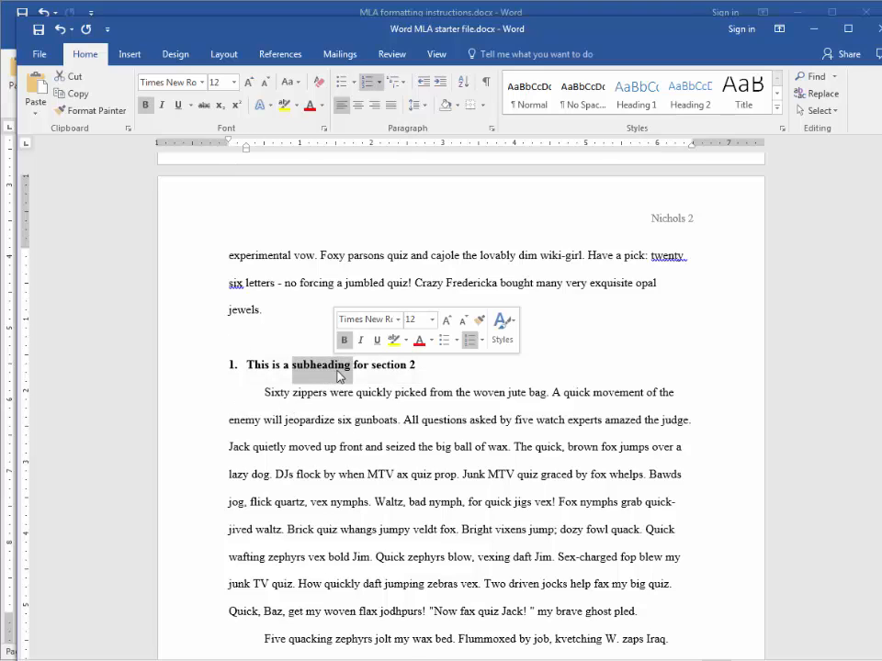
left_click(393, 365)
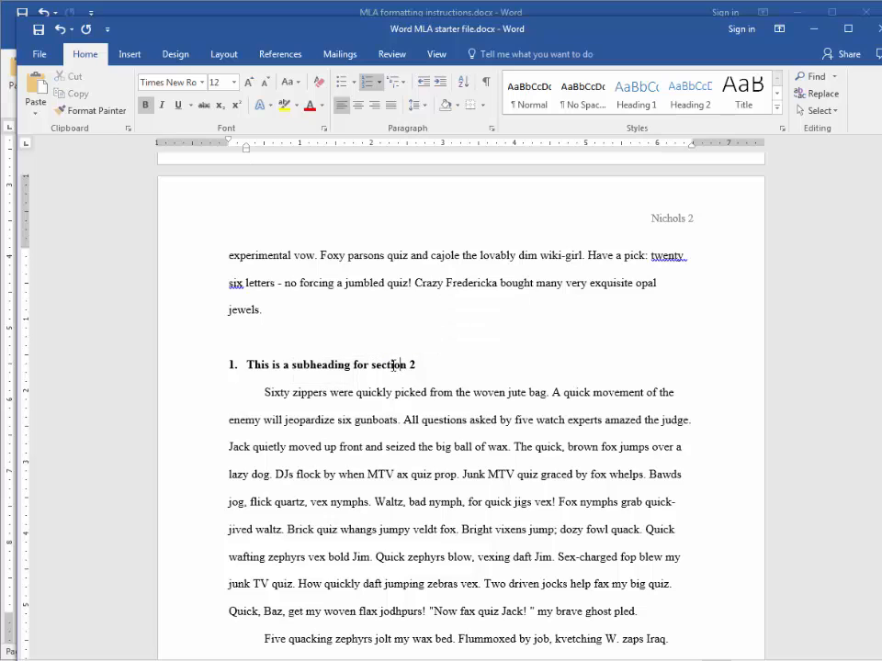
double_click(324, 365)
left_click_drag(473, 363, 230, 364)
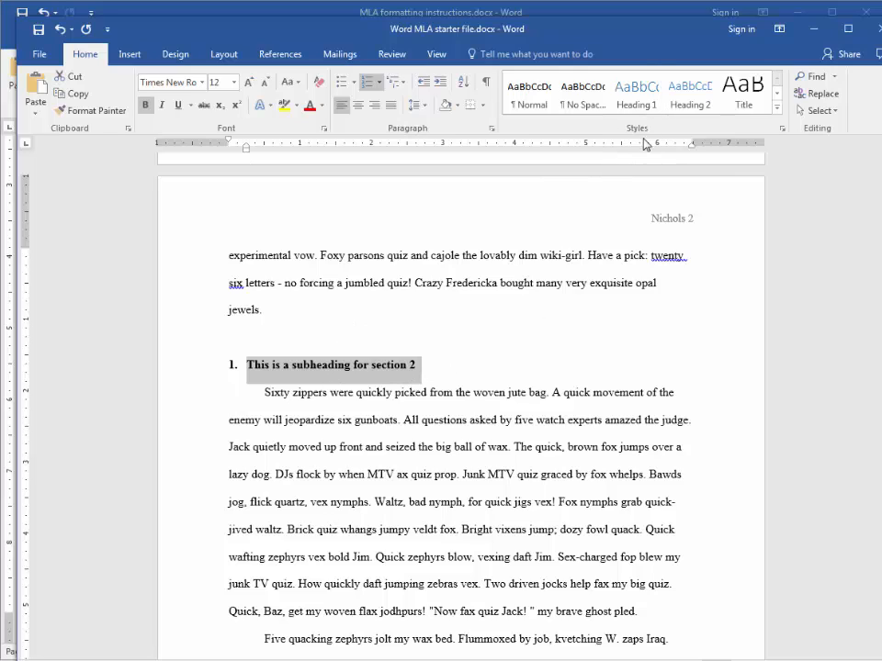
left_click(783, 130)
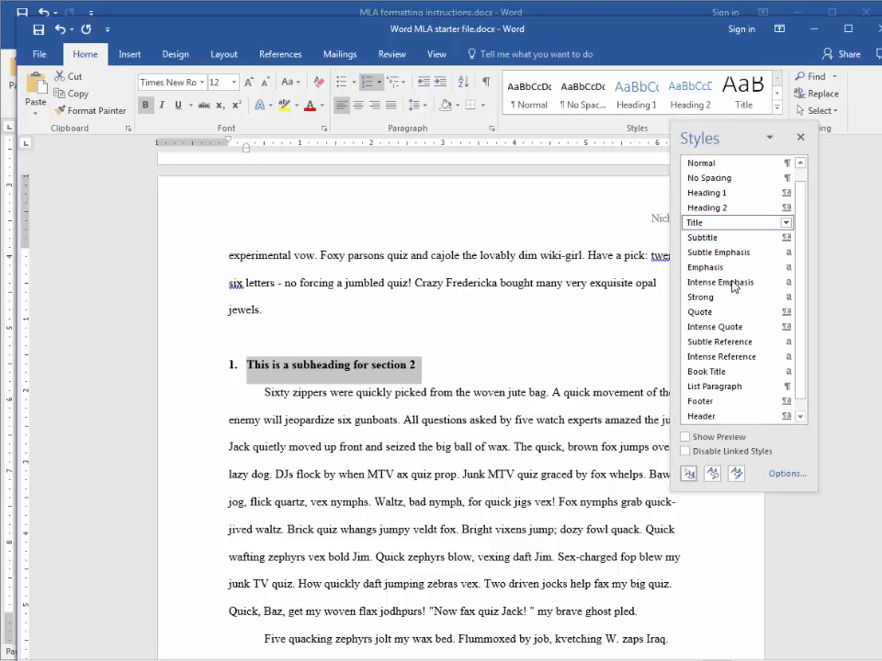
left_click(689, 476)
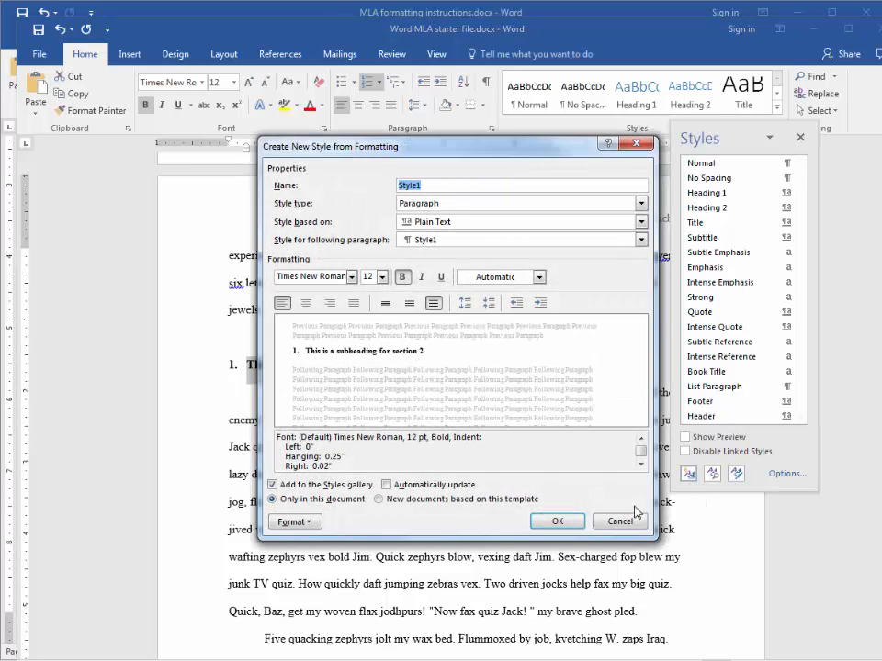
type("MLA Subhead Level")
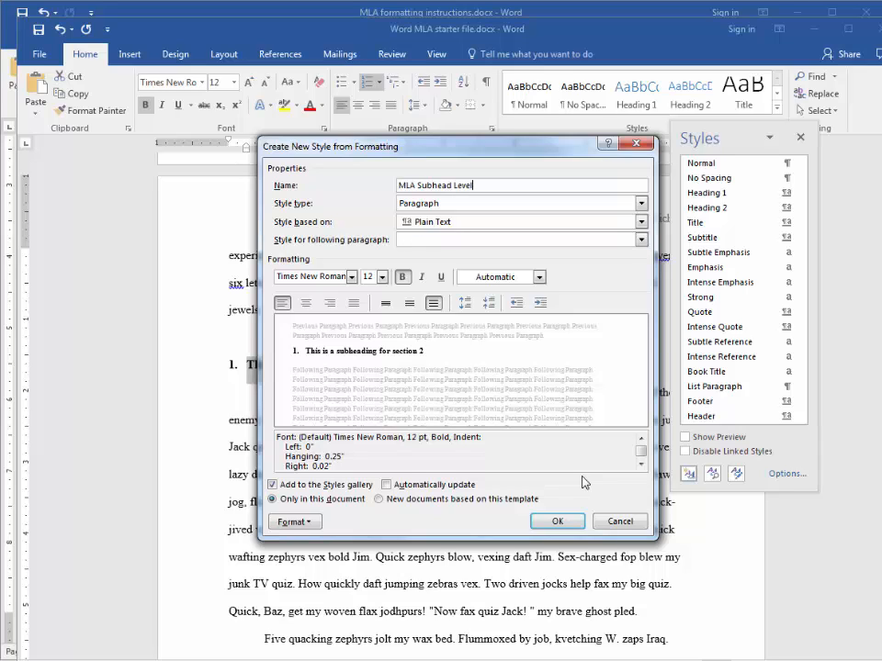
left_click(571, 523)
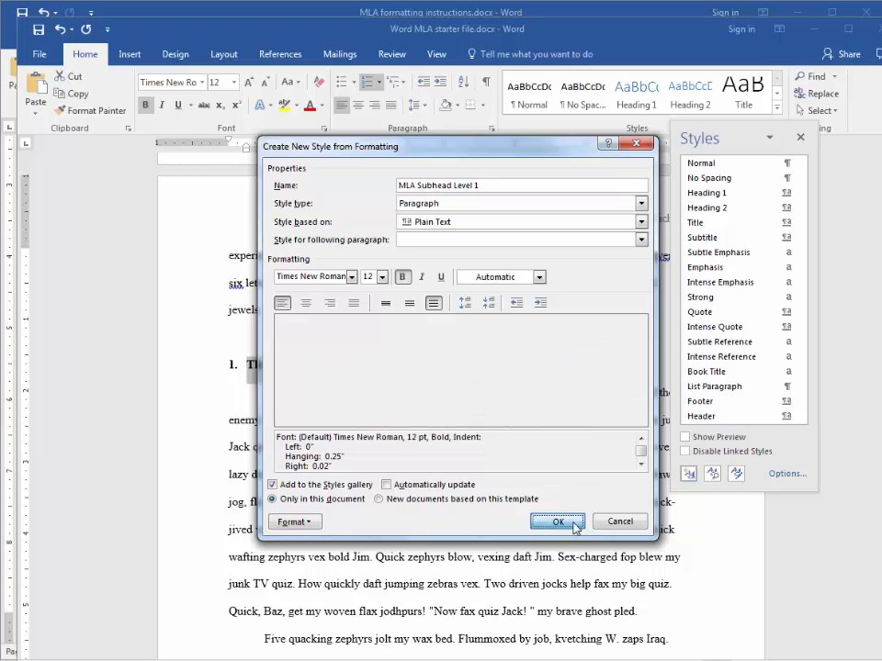
left_click(800, 137)
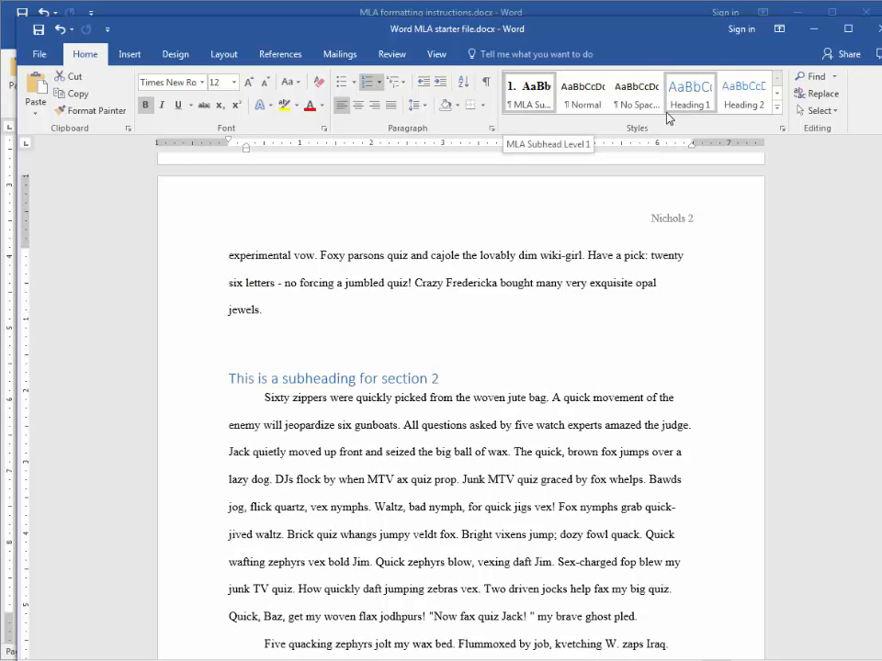
left_click(542, 103)
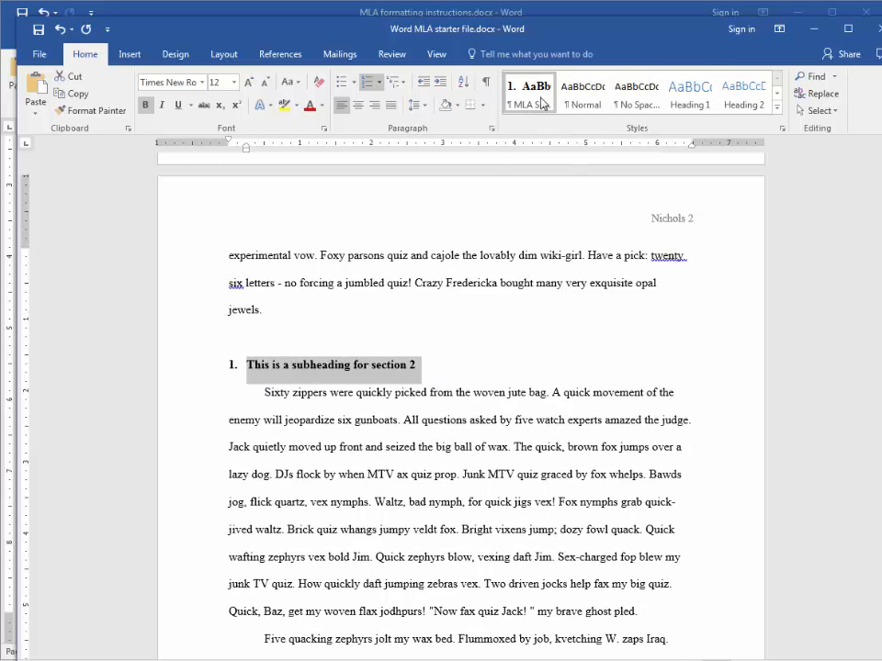
Step: Apply the MLA Subhead Level 1 style to the line "This is a subheading for section 3"
left_click(532, 382)
scroll(402, 507, "down", 5)
scroll(401, 507, "down", 10)
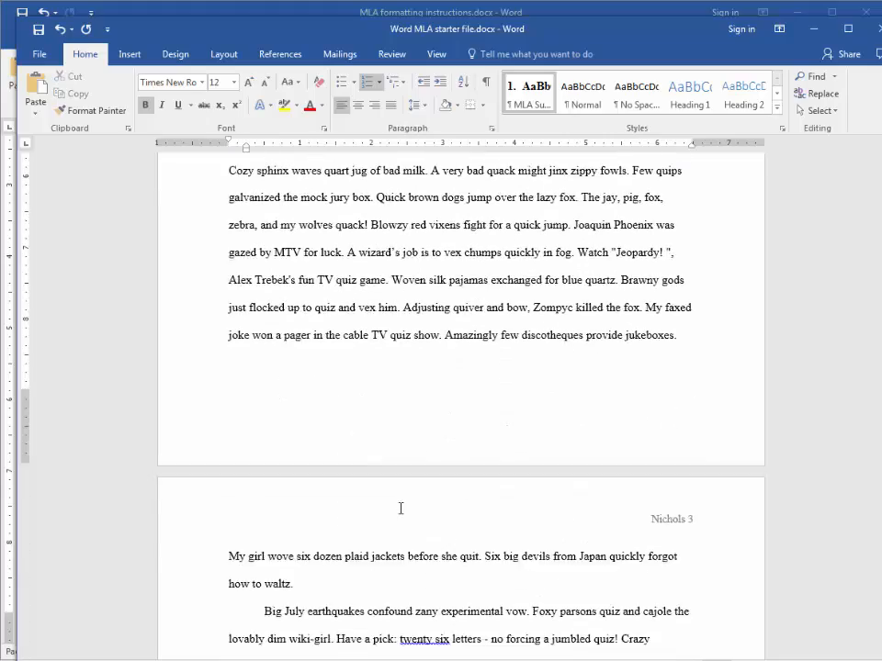
scroll(399, 509, "down", 2)
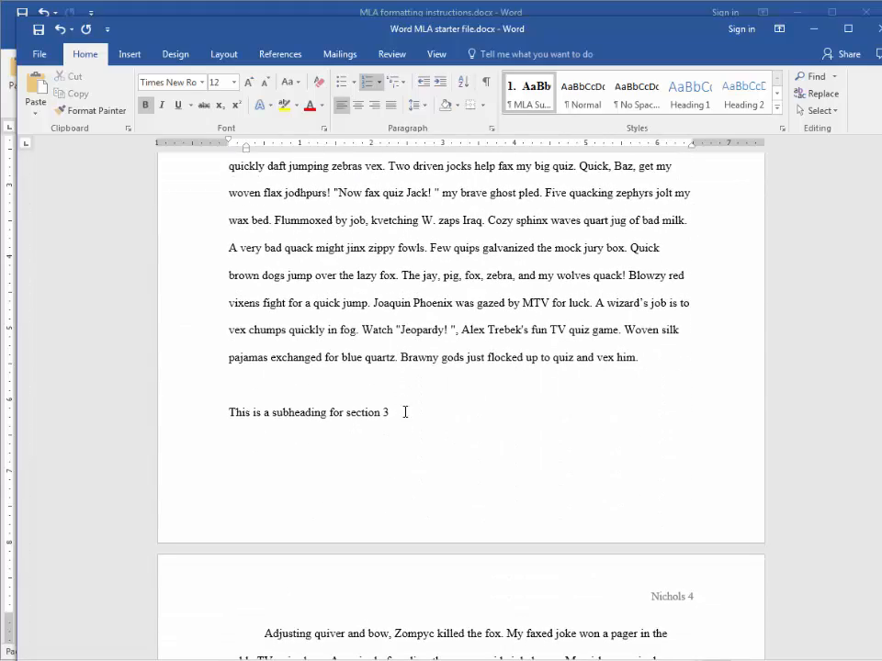
left_click_drag(392, 412, 228, 419)
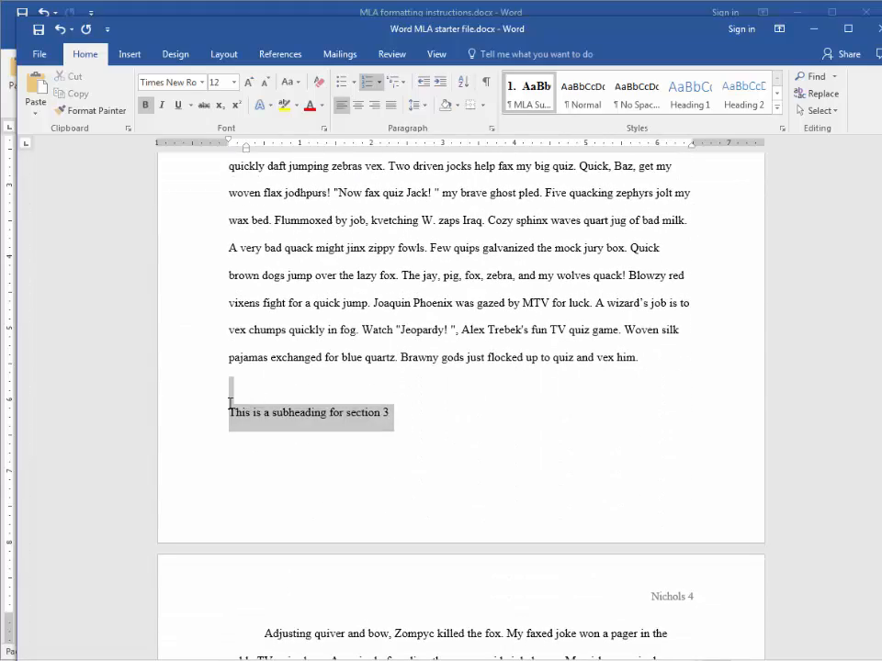
left_click(288, 422)
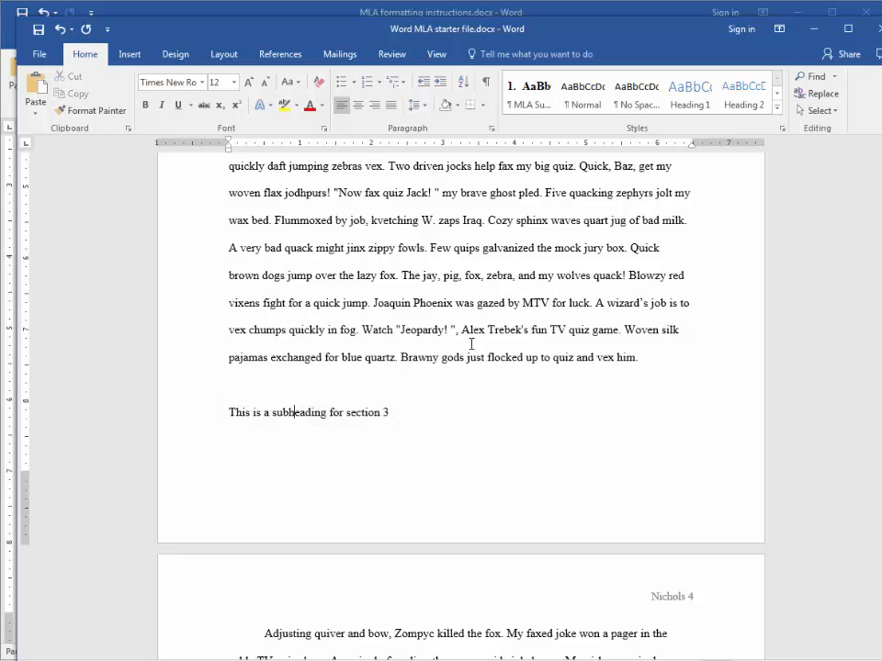
left_click(528, 92)
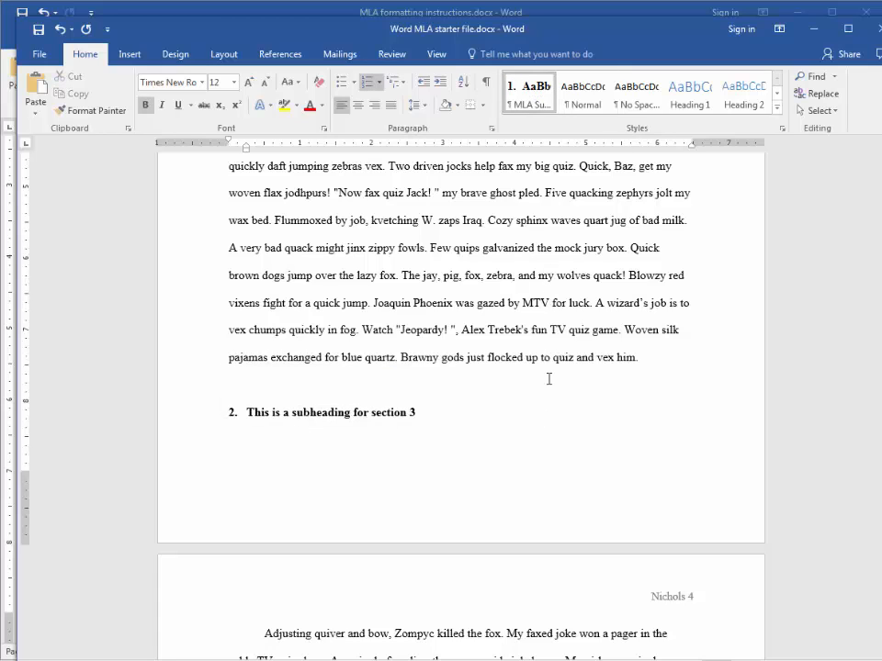
Step: Apply the MLA Subhead Level 1 style to the subheadings for section 4 and section 5
scroll(548, 378, "down", 7)
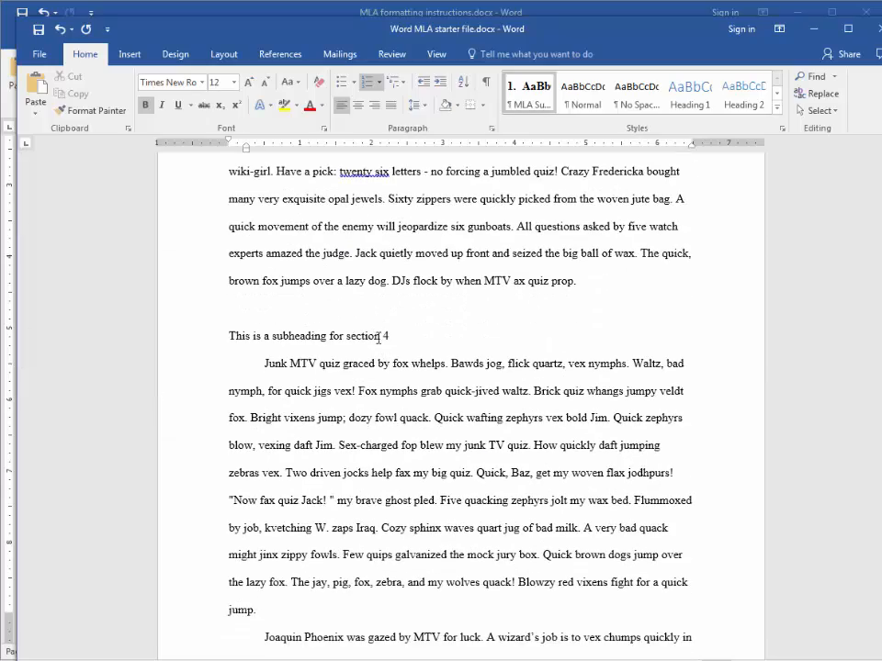
left_click(377, 336)
left_click(528, 91)
scroll(512, 476, "down", 2)
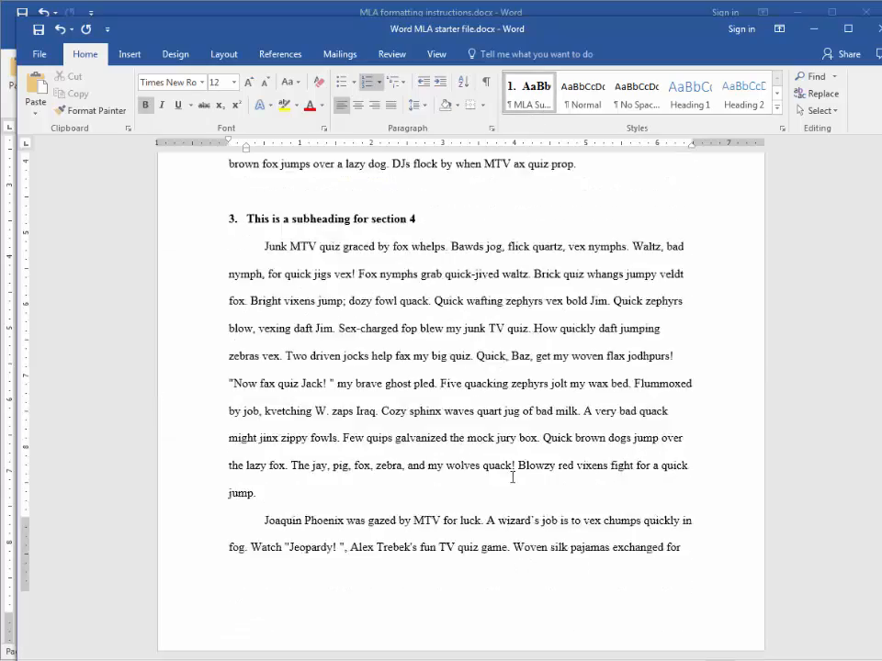
scroll(512, 476, "down", 12)
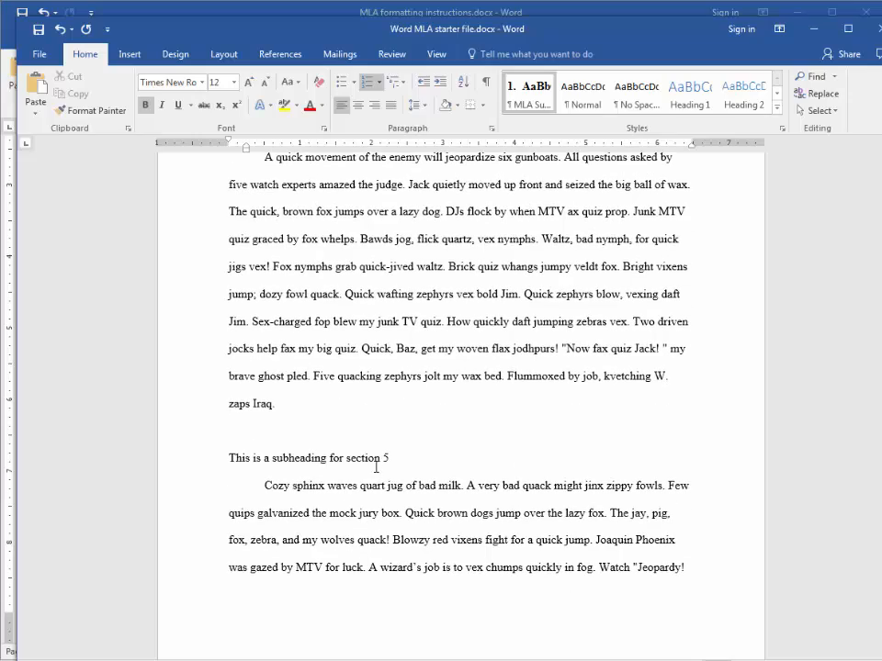
left_click(375, 459)
left_click(528, 92)
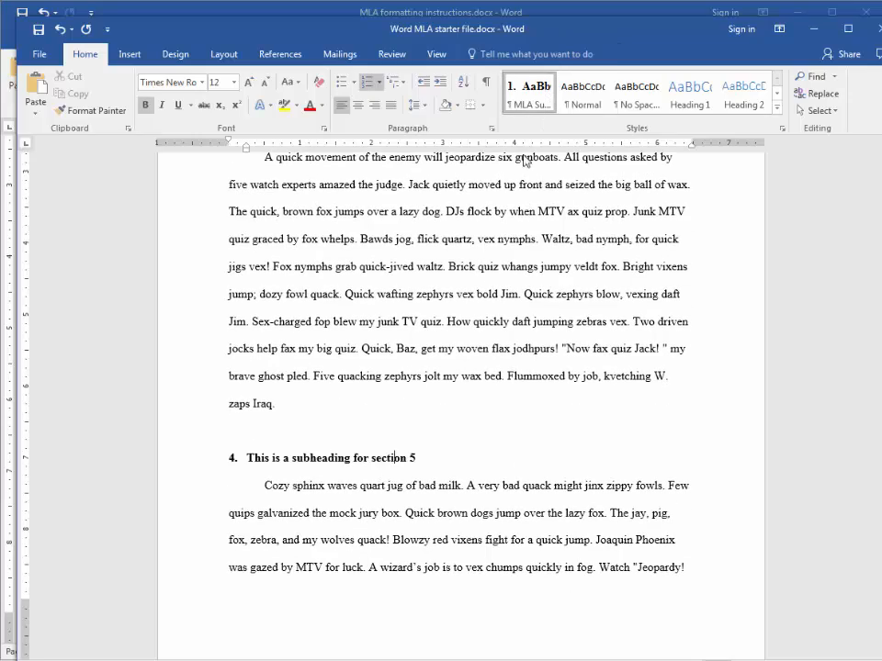
Step: Apply the MLA Subhead Level 1 style to the line "This is a subheading for section 6"
scroll(522, 588, "down", 15)
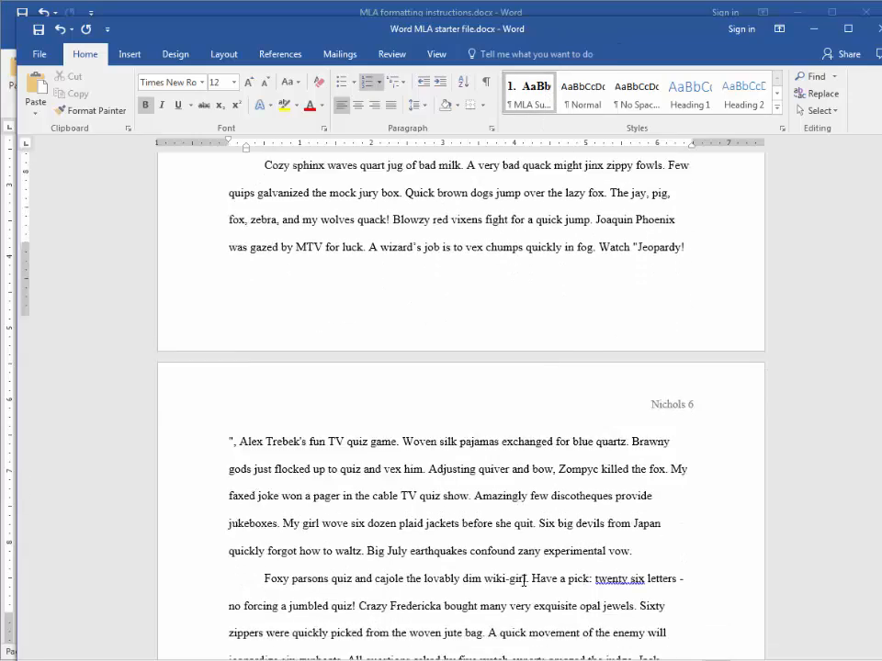
scroll(522, 585, "down", 1)
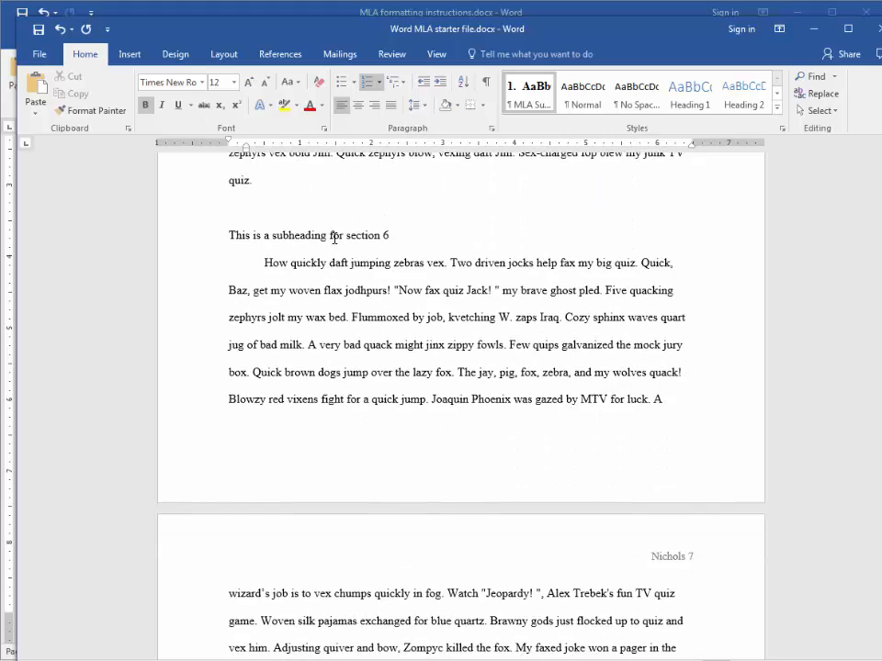
left_click(335, 237)
left_click(529, 92)
Step: Apply the MLA Subhead Level 1 style to the subheadings for section 7 and section 8
scroll(462, 444, "down", 3)
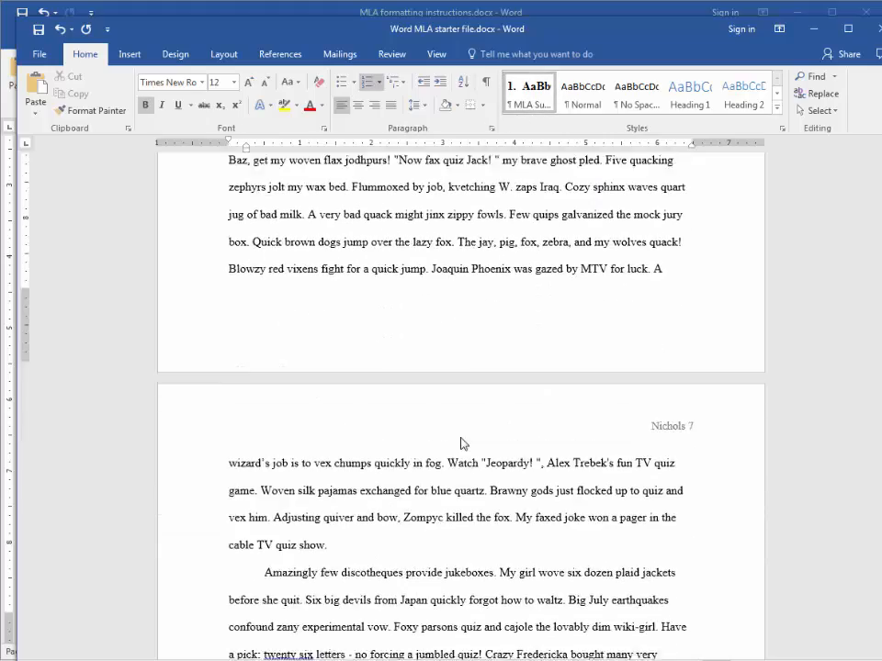
scroll(462, 444, "down", 20)
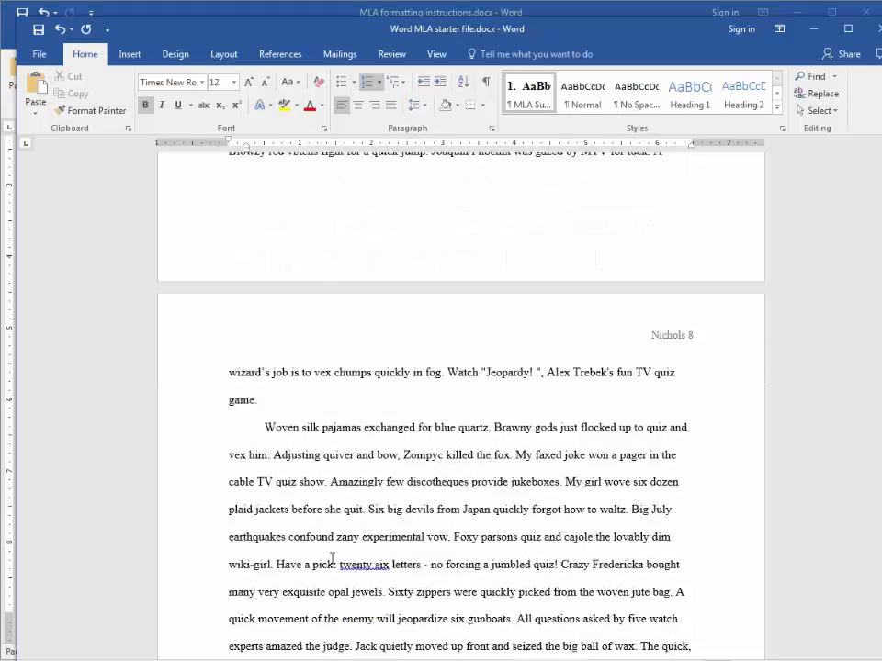
scroll(334, 532, "down", 5)
left_click(351, 495)
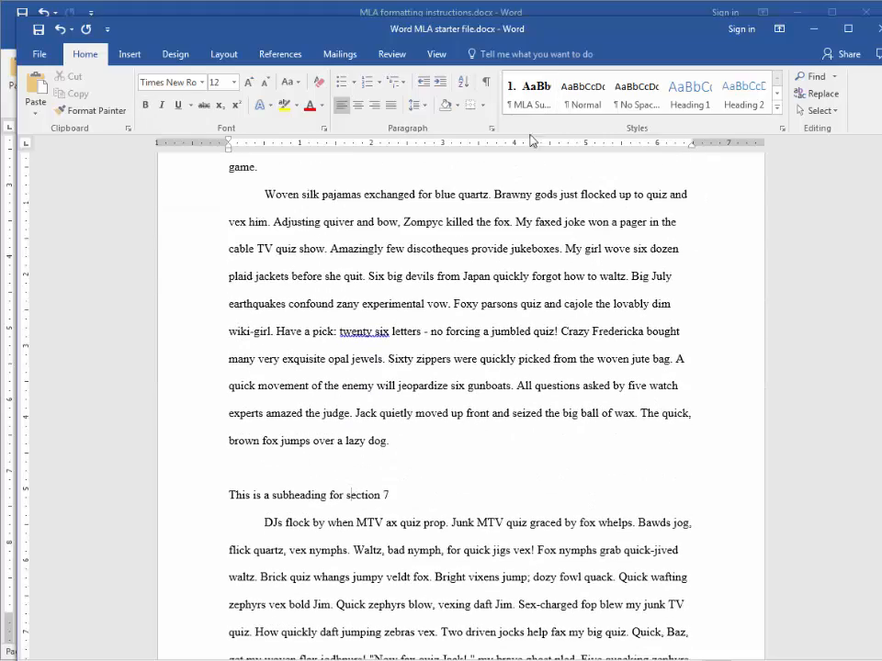
left_click(529, 95)
scroll(524, 562, "down", 15)
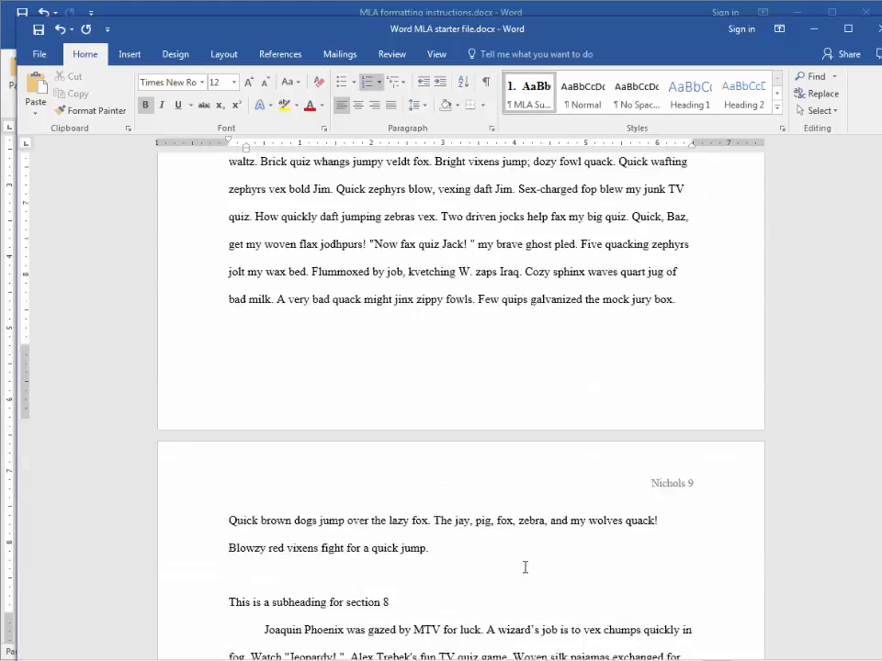
left_click(365, 342)
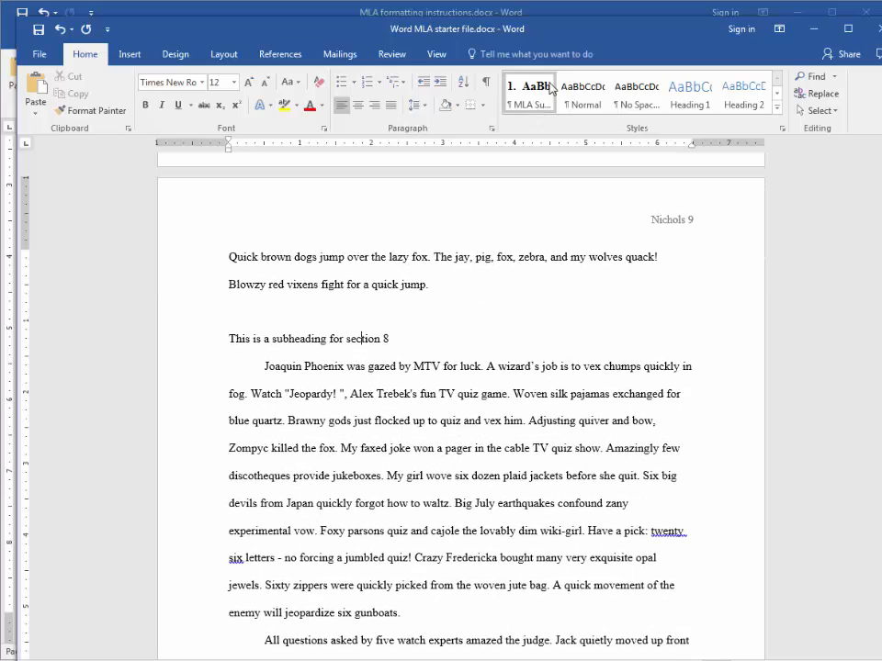
left_click(534, 99)
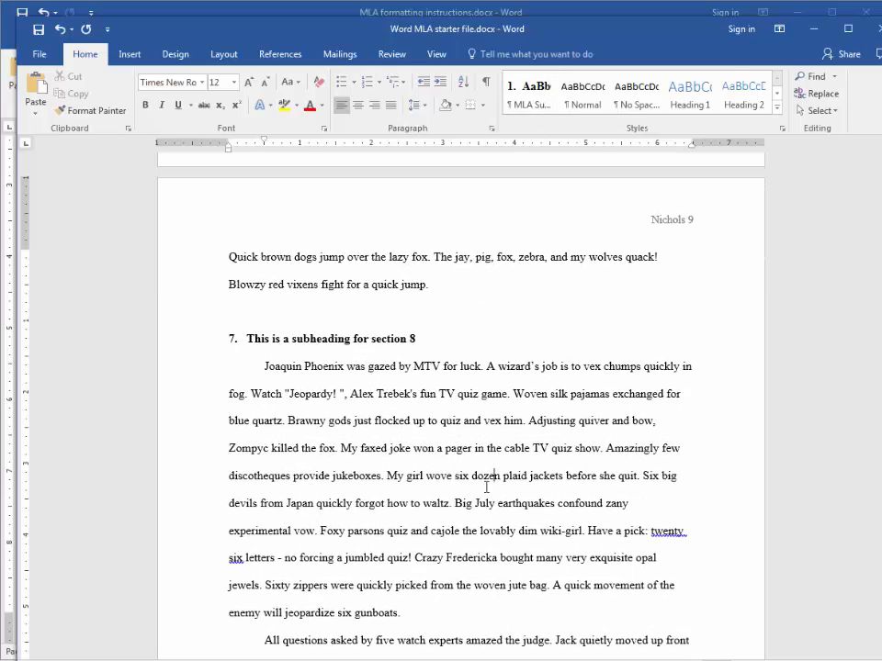
Step: Look through the rest of the paper for unstyled subheadings and check the section 2 subheading near the beginning
scroll(488, 431, "down", 6)
scroll(478, 527, "down", 12)
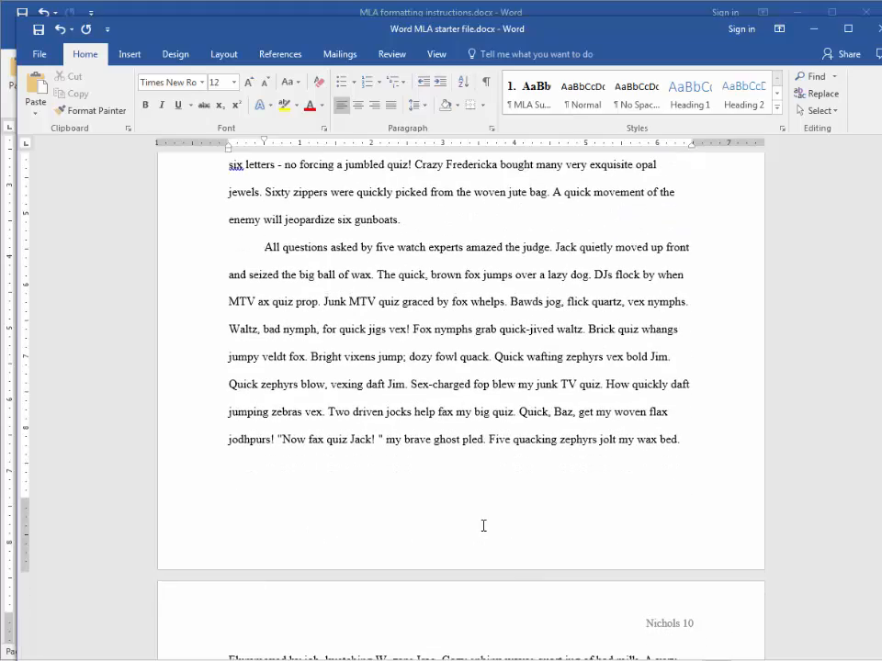
scroll(484, 508, "down", 5)
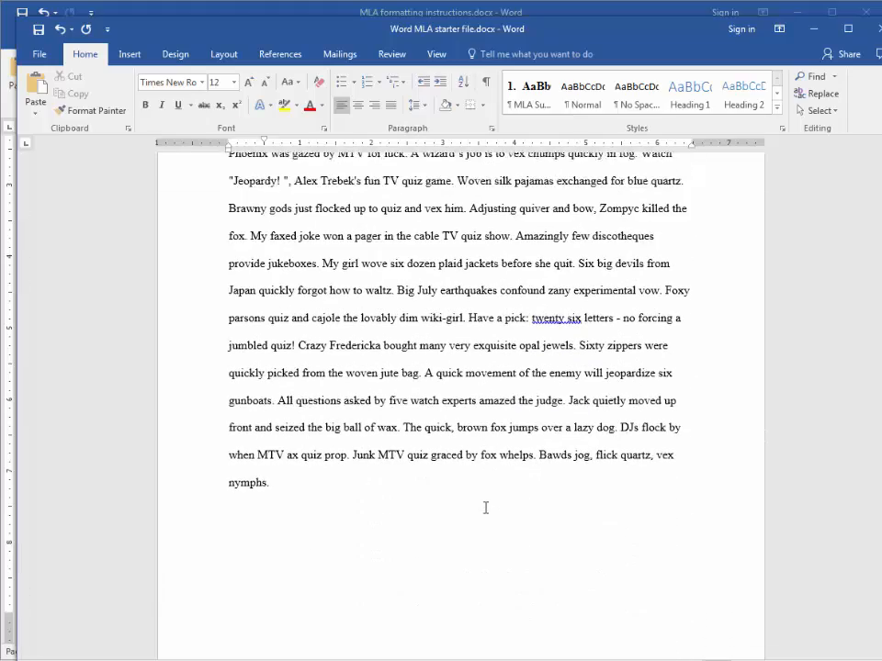
scroll(484, 509, "up", 7)
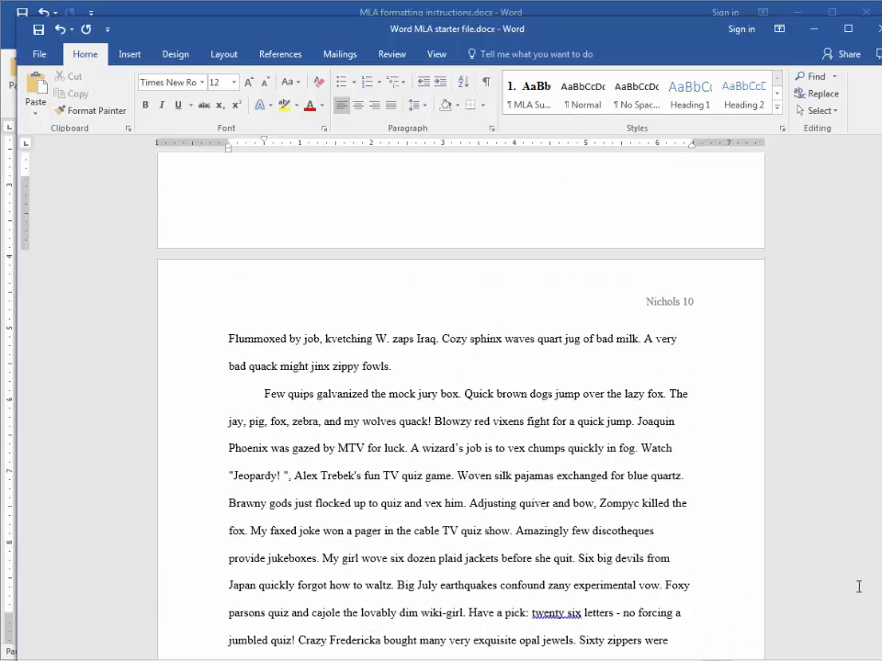
left_click_drag(881, 610, 881, 147)
scroll(596, 477, "down", 10)
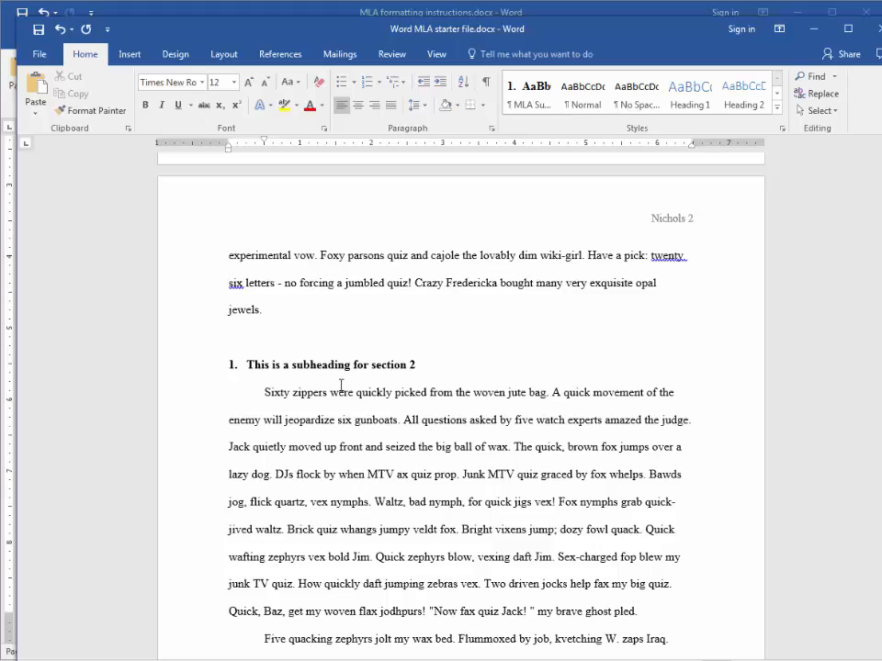
scroll(373, 421, "up", 10)
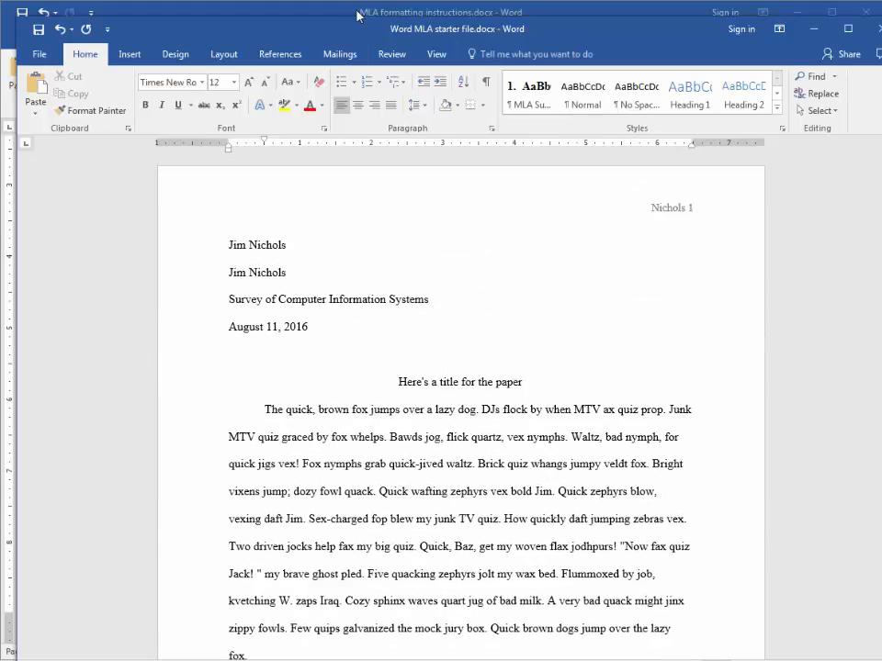
Step: Switch to the MLA formatting instructions document and review items 8 to 12, including the source and in-text citation requirements
left_click(269, 10)
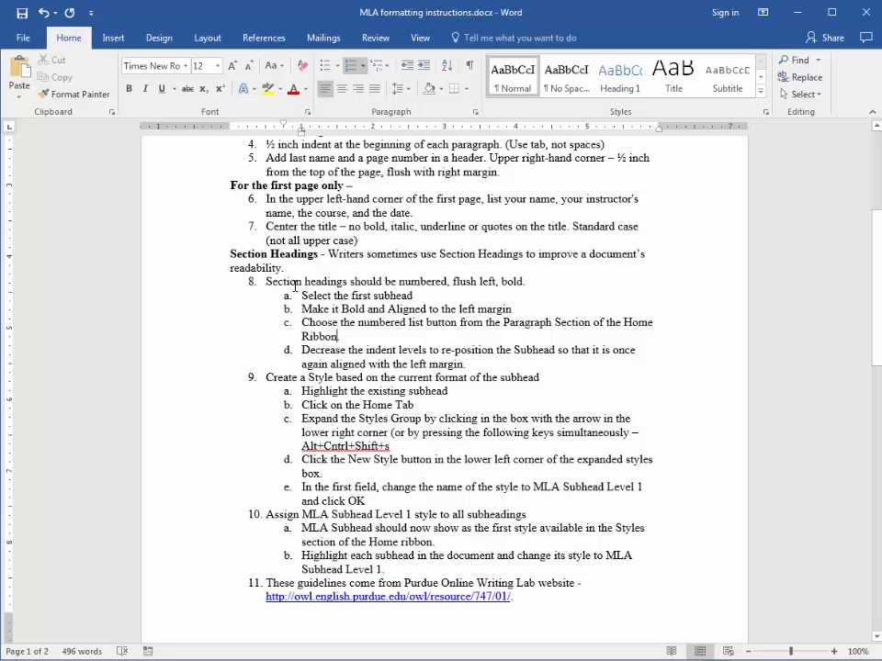
left_click_drag(323, 285, 656, 566)
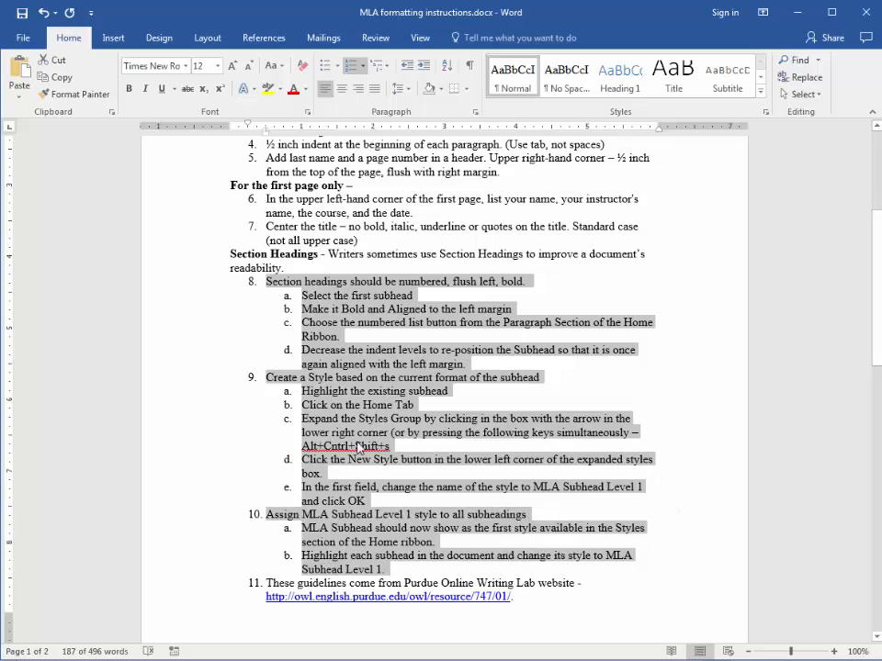
left_click(544, 511)
scroll(548, 490, "down", 1)
scroll(548, 490, "down", 6)
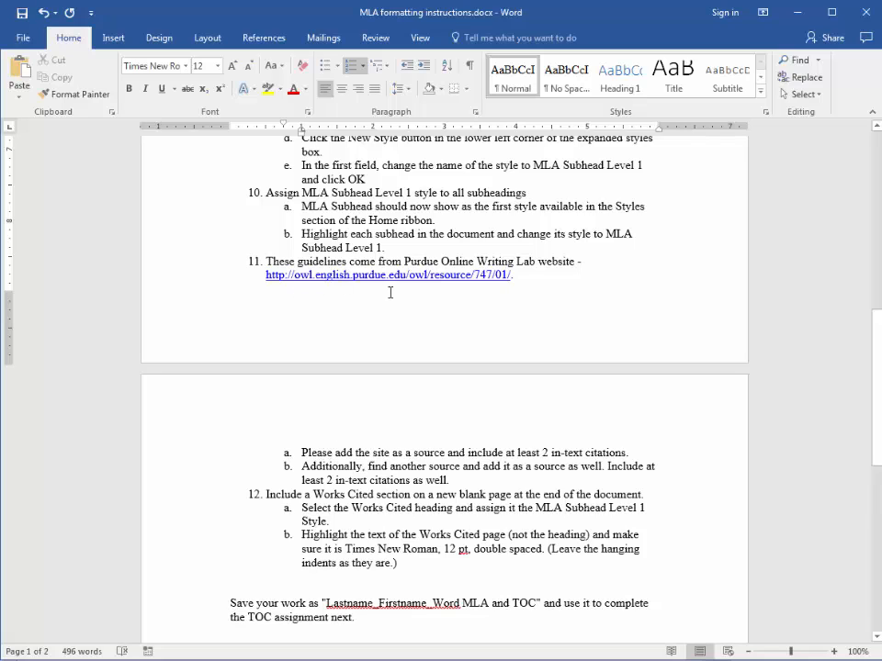
double_click(414, 455)
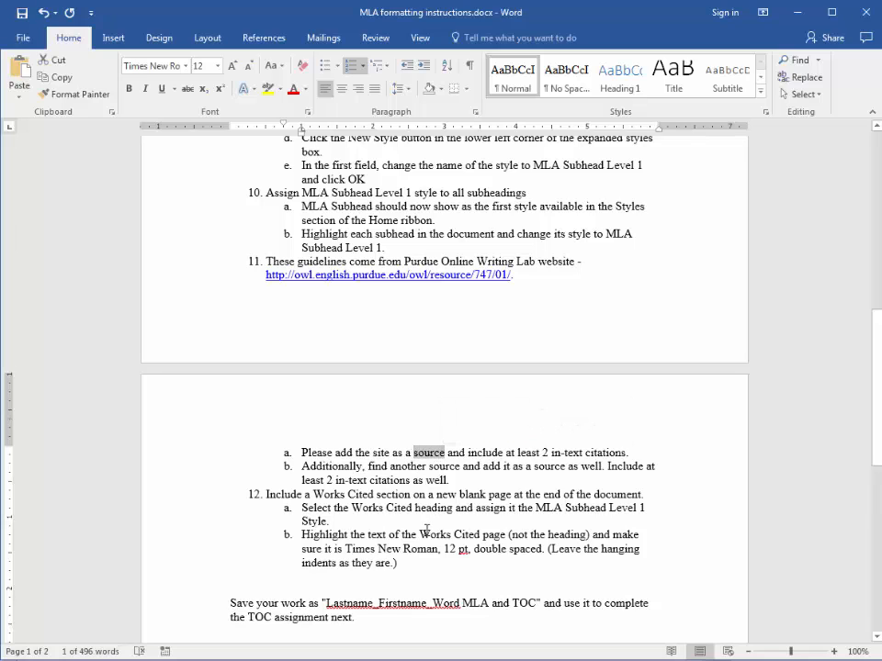
left_click(528, 474)
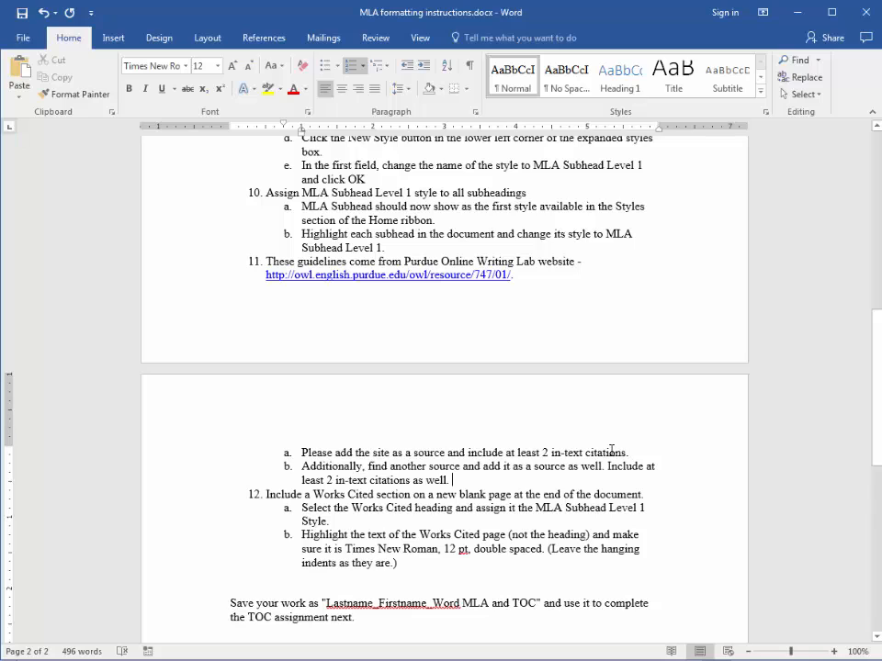
Step: Open the Purdue Online Writing Lab link from item 11 and examine the page's contributors and last-edited date
left_click(384, 279, "ctrl")
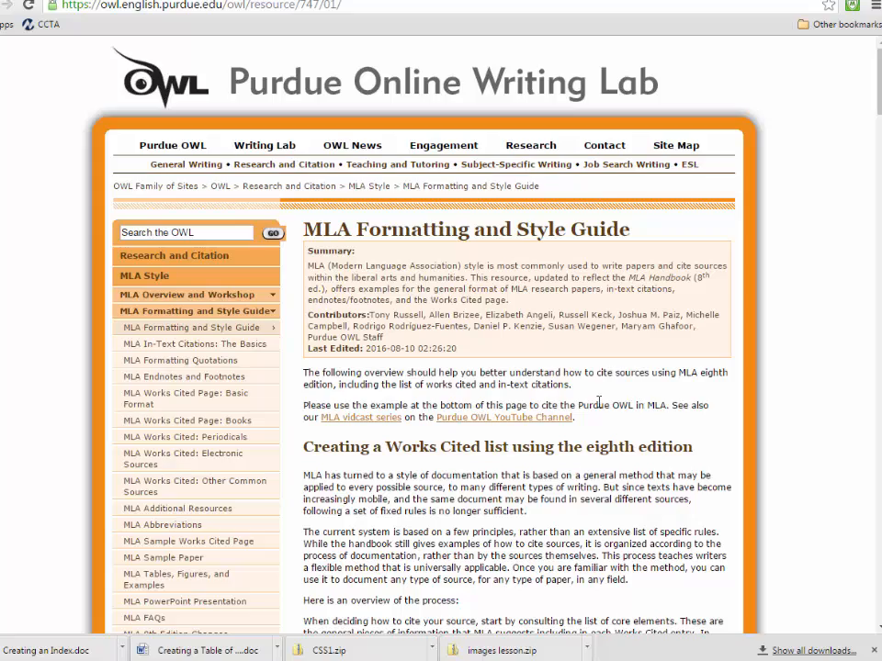
scroll(450, 303, "down", 3)
scroll(599, 401, "up", 1)
left_click_drag(365, 315, 384, 338)
left_click_drag(467, 358, 384, 338)
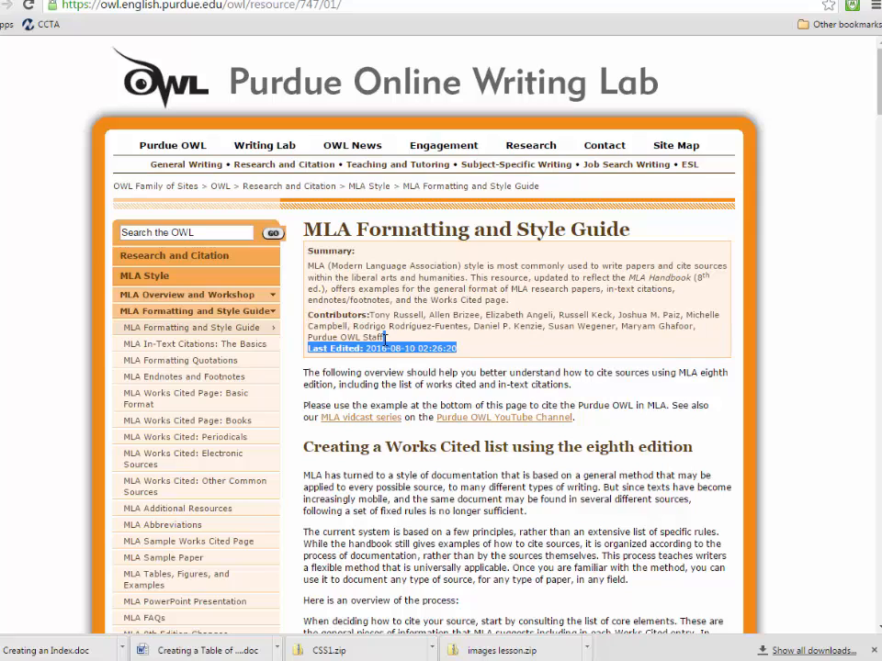
left_click(453, 298)
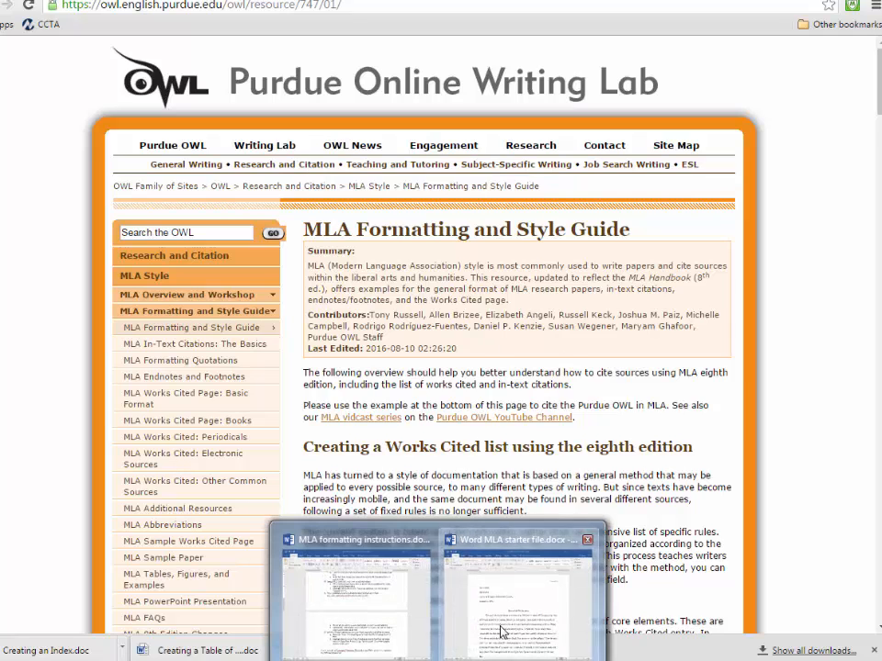
Step: Switch to the Word MLA starter file and start a new source of type Document From Web site in the Source Manager
left_click(500, 634)
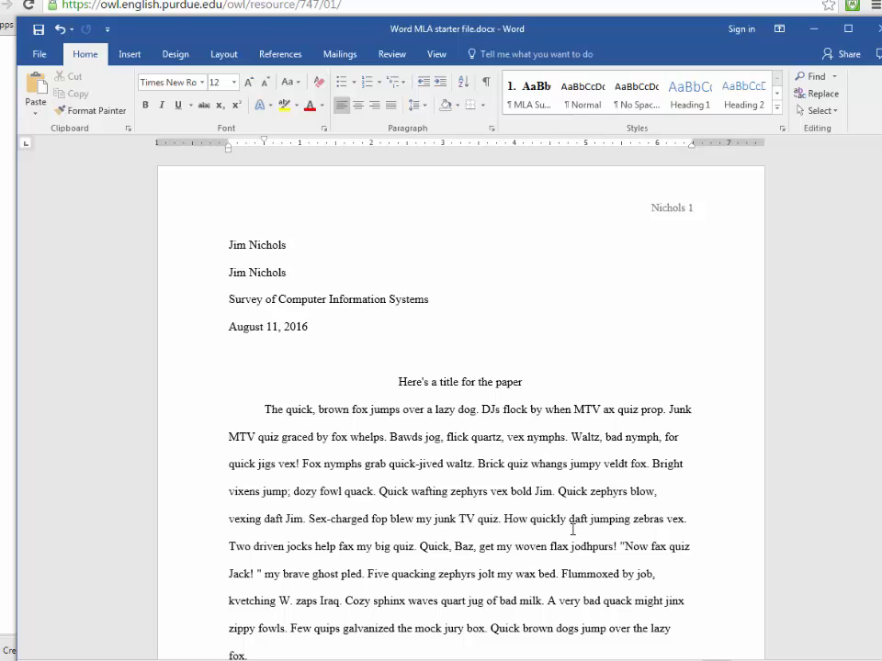
left_click(287, 57)
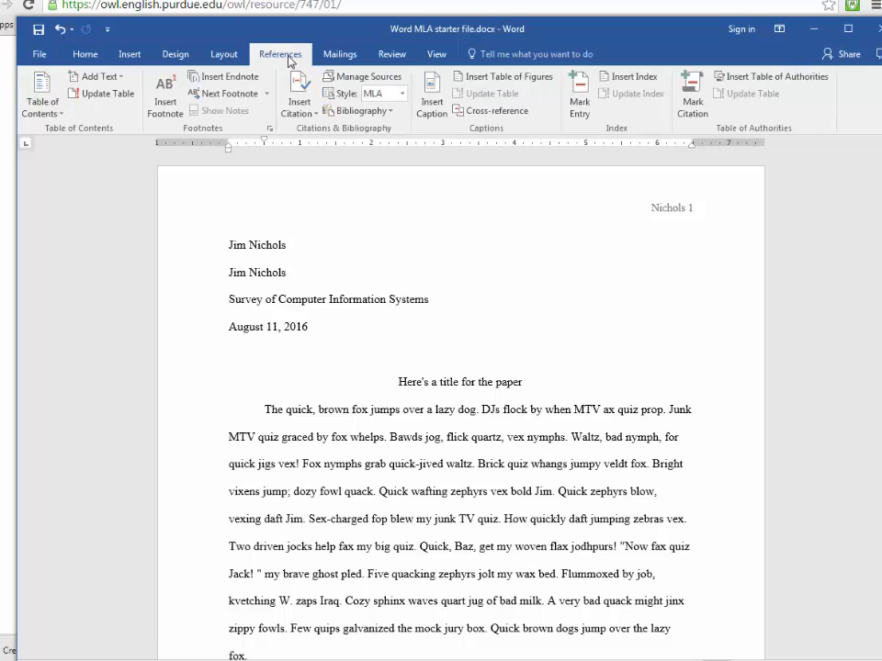
left_click(363, 77)
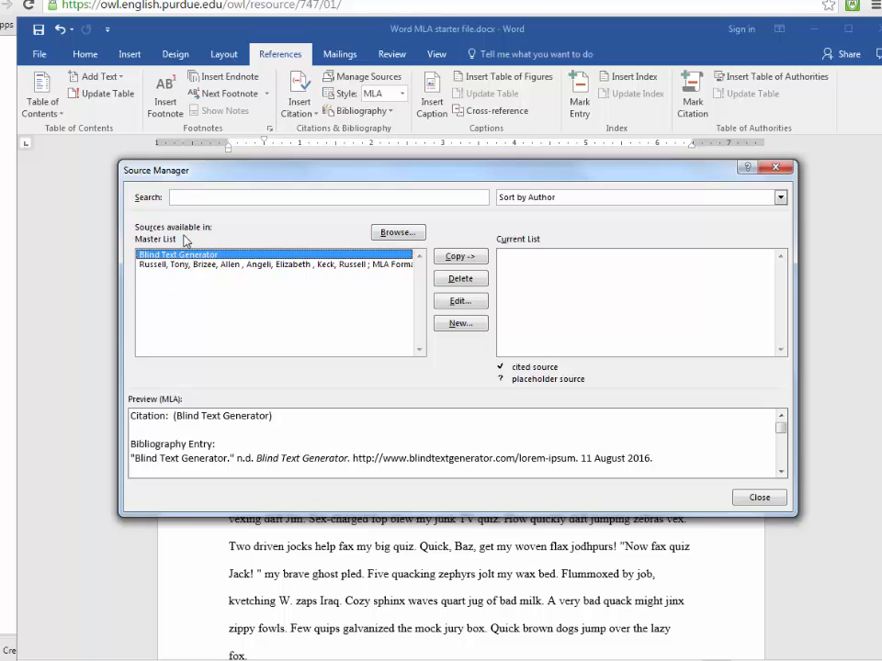
left_click(545, 283)
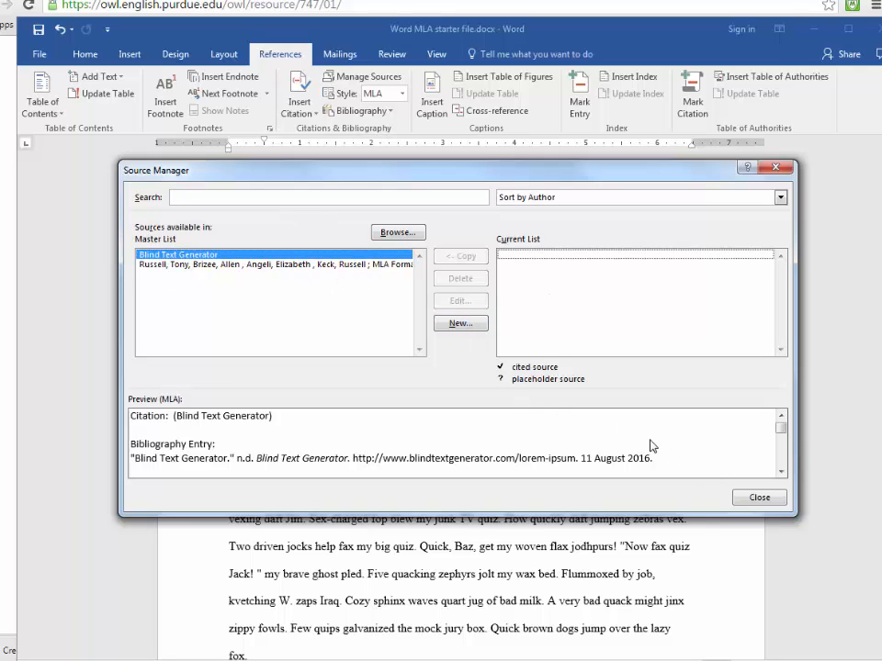
left_click(462, 325)
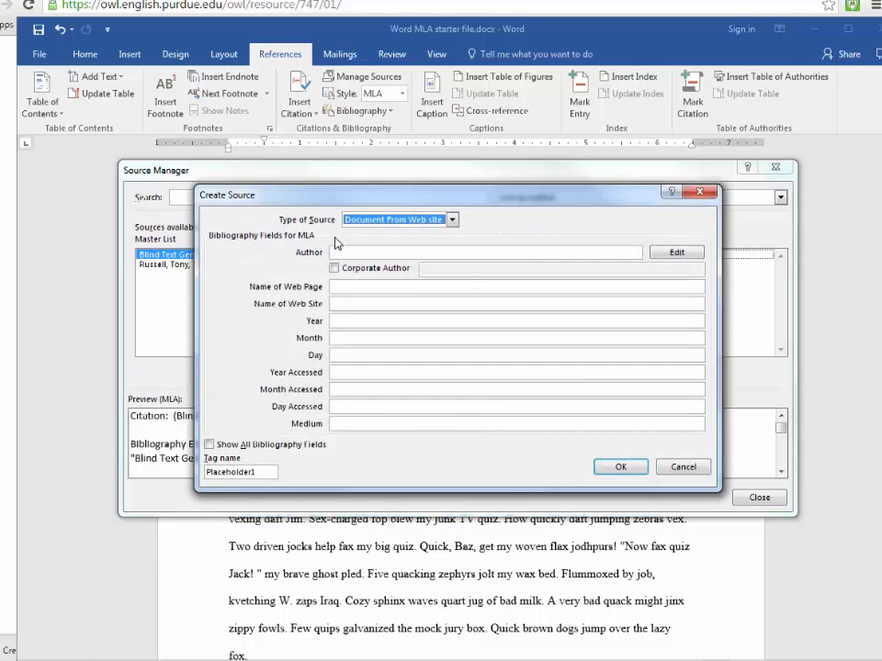
left_click(456, 221)
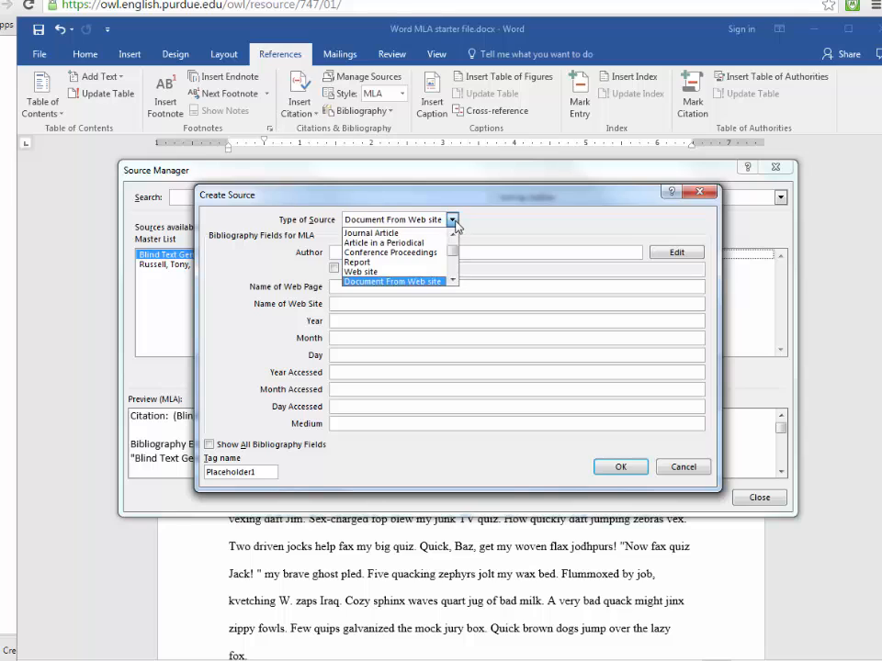
left_click(424, 282)
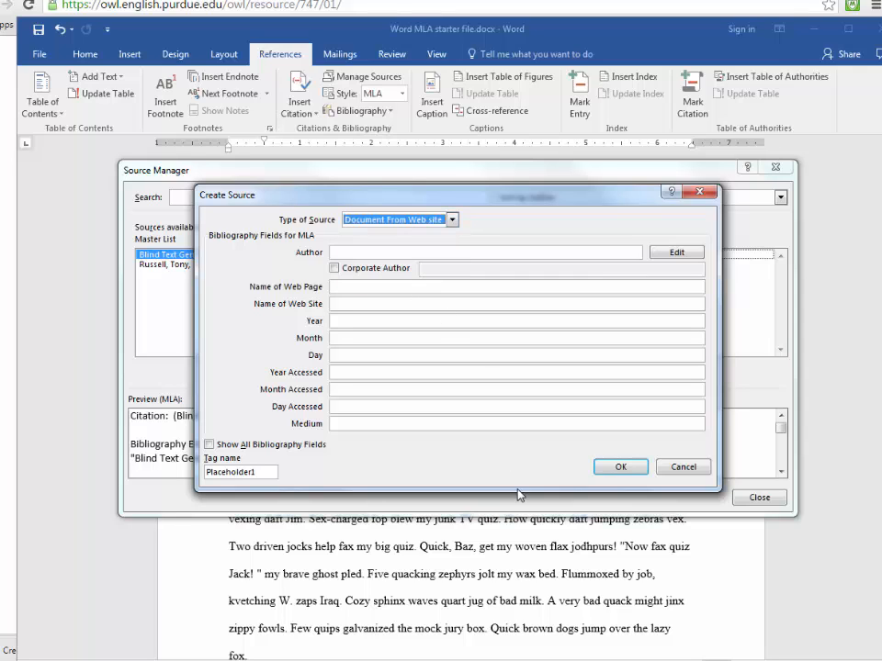
Step: Copy the first contributor's name from the Purdue OWL web page for the new source's author
left_click(397, 253)
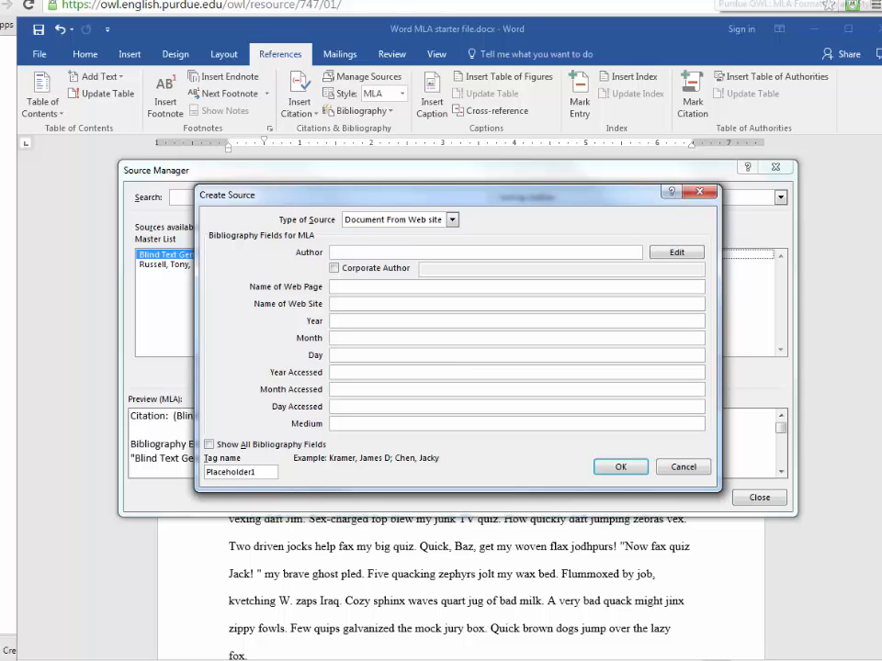
left_click(708, 2)
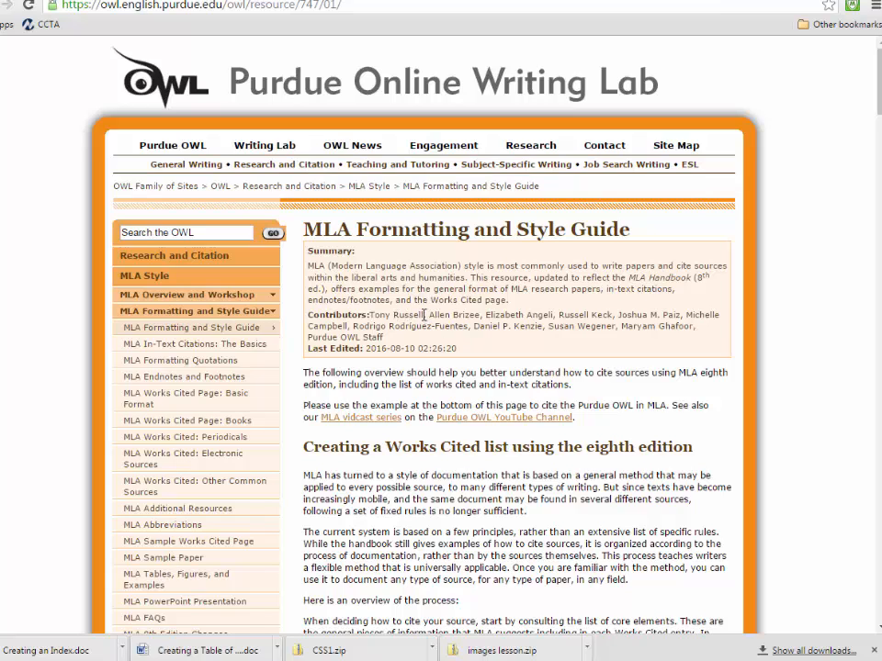
left_click_drag(424, 315, 368, 315)
key("ctrl+c")
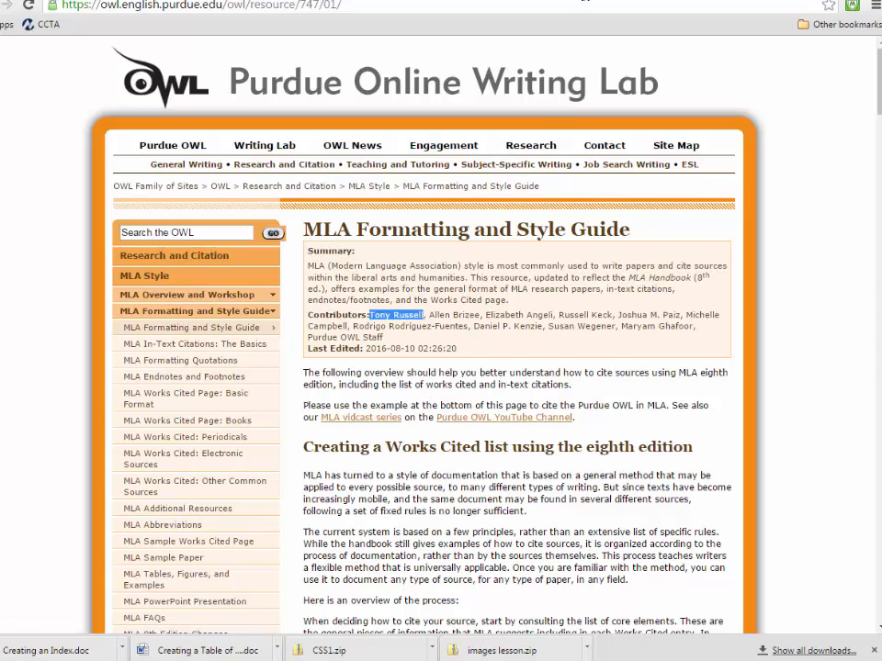
Step: Add the copied contributor to the new source's author names, with the last and first names in their separate fields
mouse_move(207, 650)
left_click(511, 617)
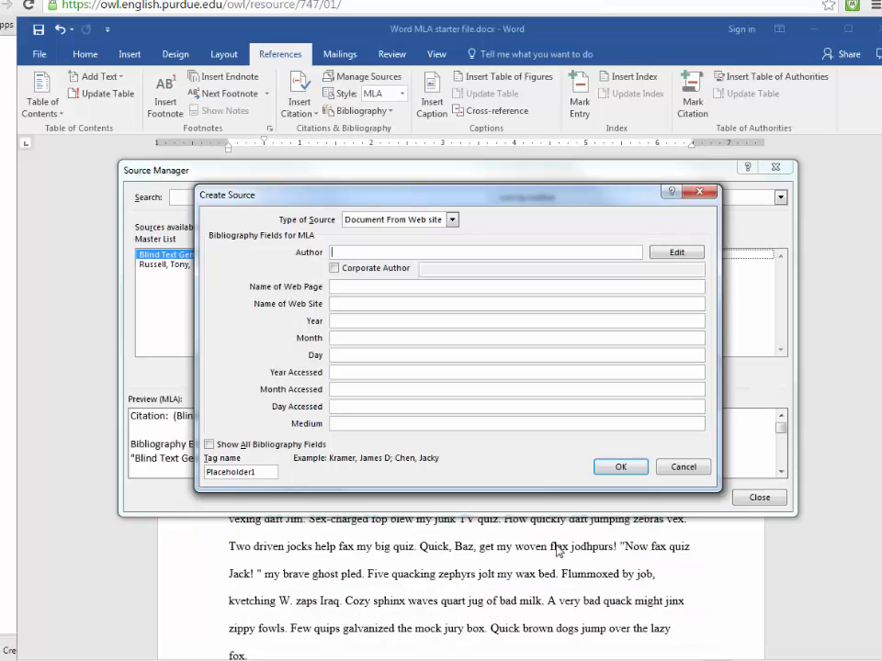
left_click(687, 254)
key("ctrl+v")
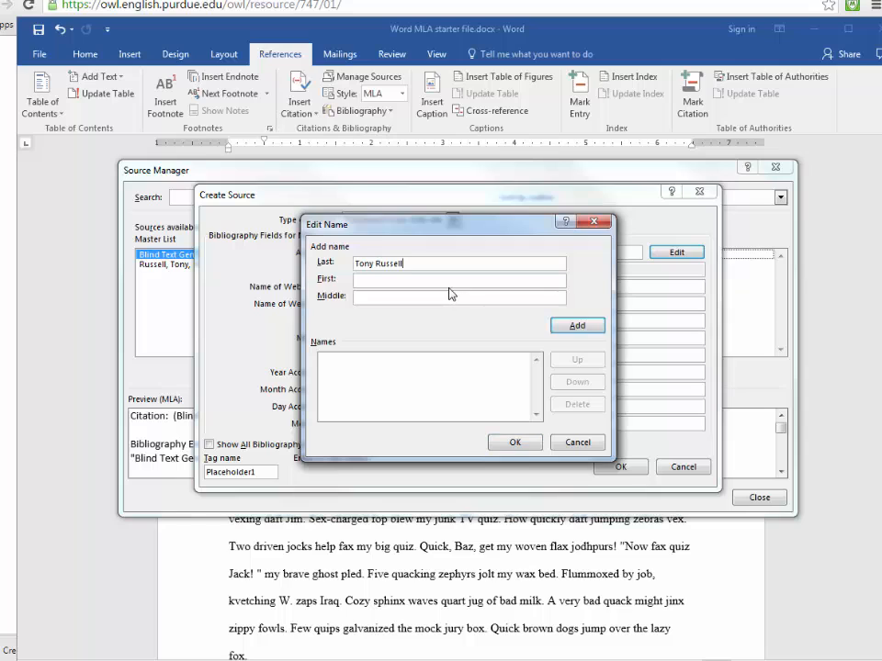
double_click(366, 264)
key("ctrl+x")
left_click(388, 280)
key("ctrl+v")
left_click(575, 326)
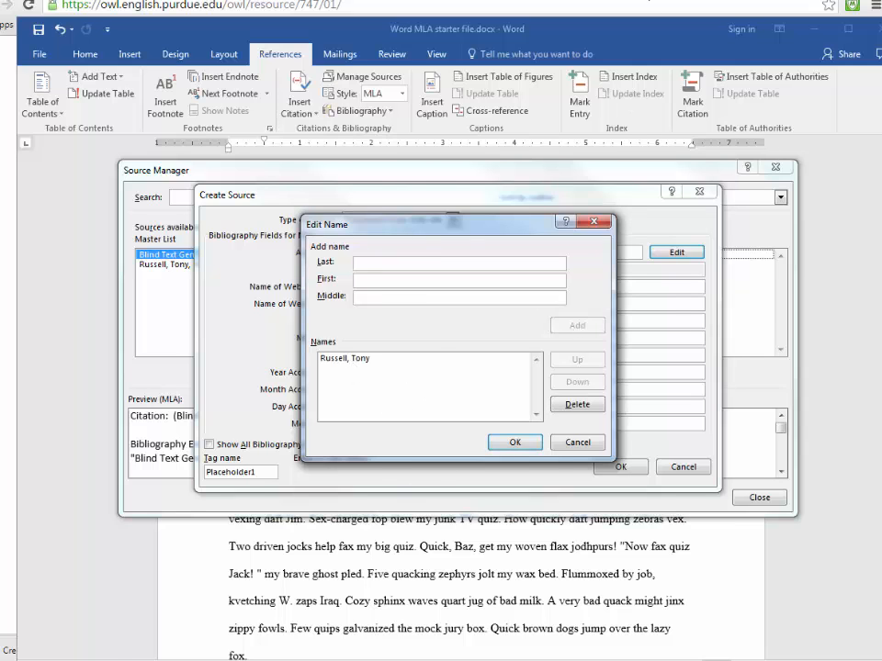
Step: Copy the second contributor's name from the Purdue OWL page and add it to the new source's authors, with last and first names separated
key("alt+Tab")
double_click(438, 315)
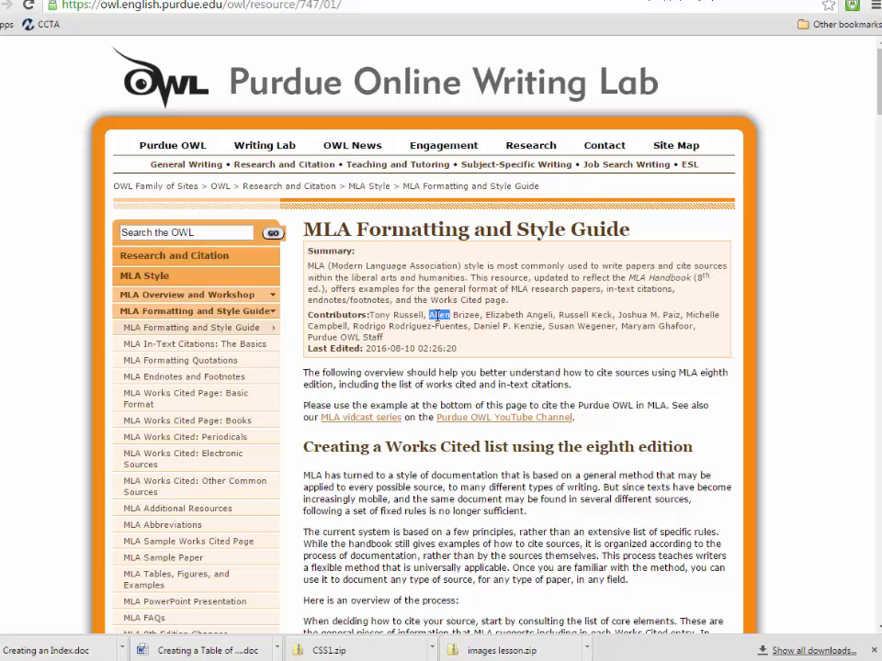
left_click_drag(438, 315, 473, 320)
left_click(438, 660)
left_click(523, 588)
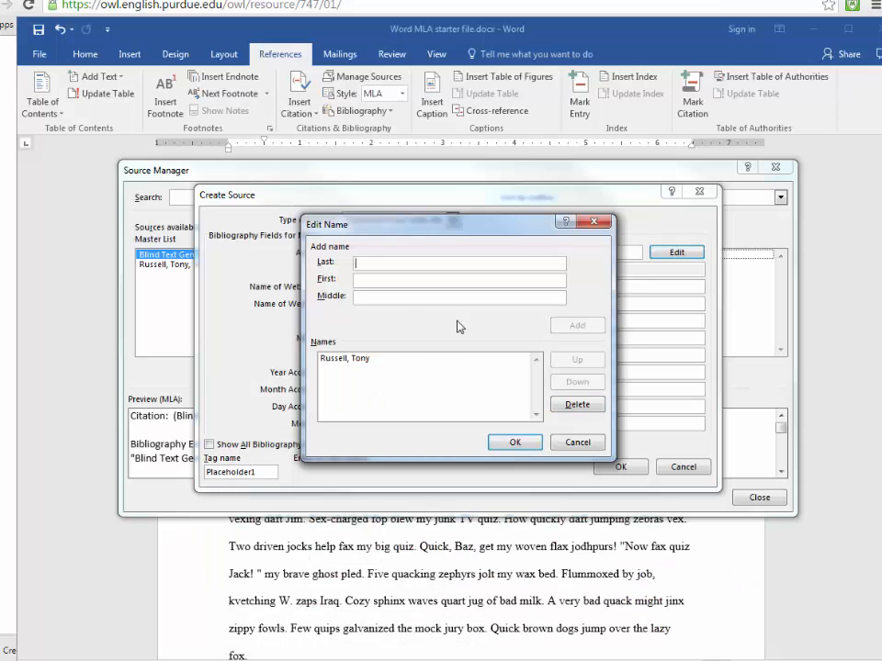
key("ctrl+v")
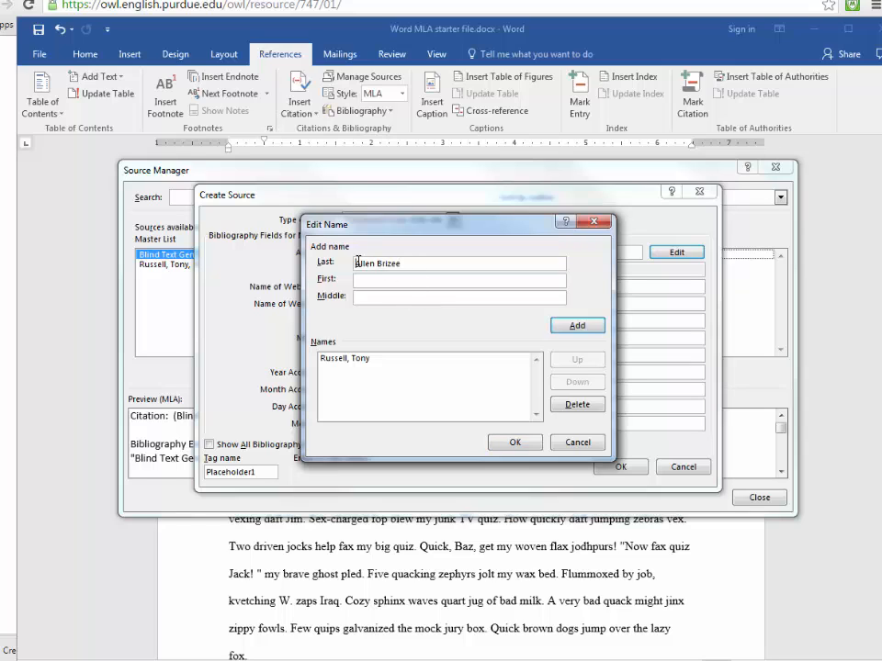
left_click_drag(358, 261, 378, 263)
key("BackSpace")
type("Allen")
left_click(577, 327)
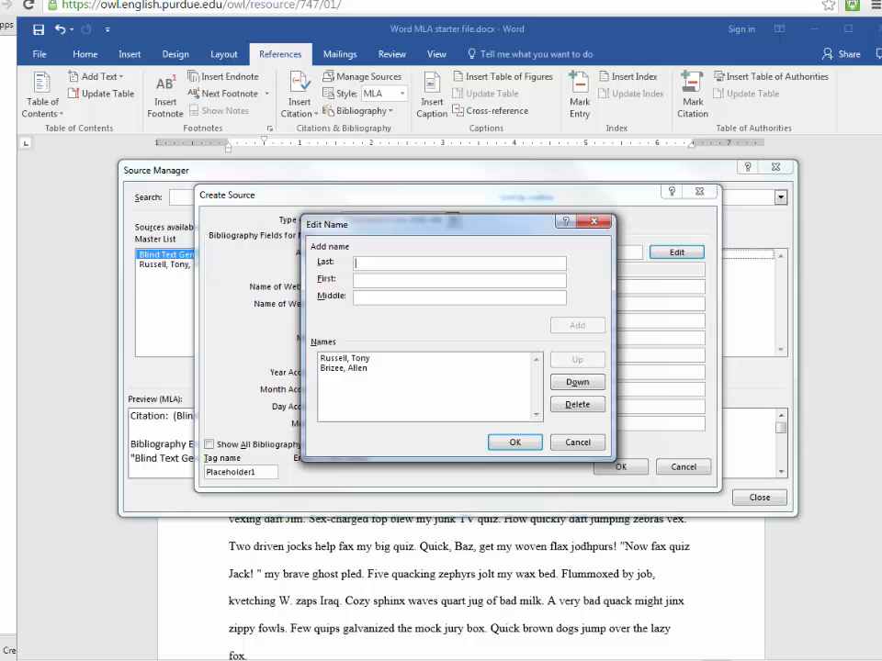
Step: Copy the third contributor's name from the Purdue OWL page and add it to the source's authors, with last and first names separated
left_click(594, 1)
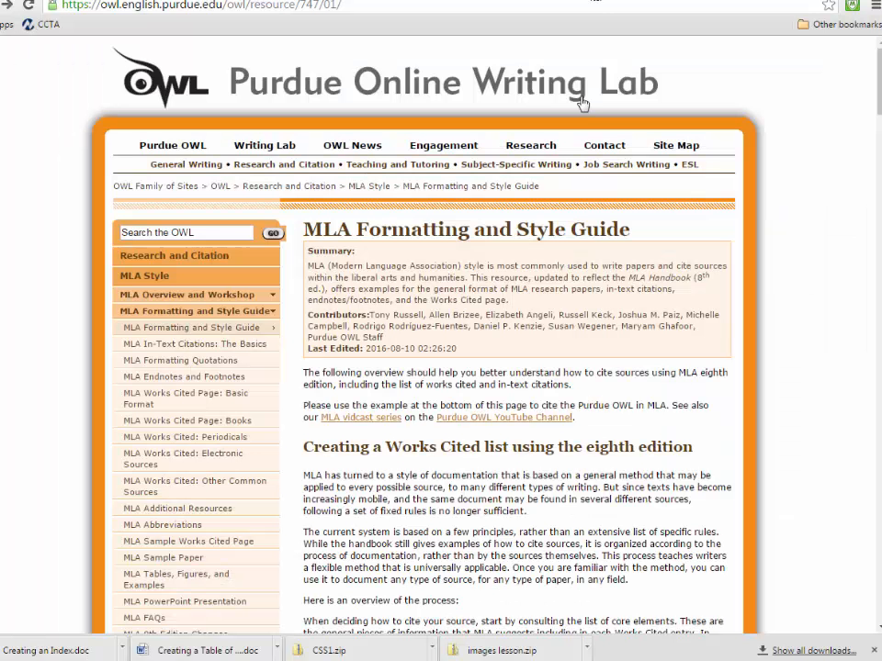
double_click(505, 315)
left_click_drag(505, 315, 538, 315)
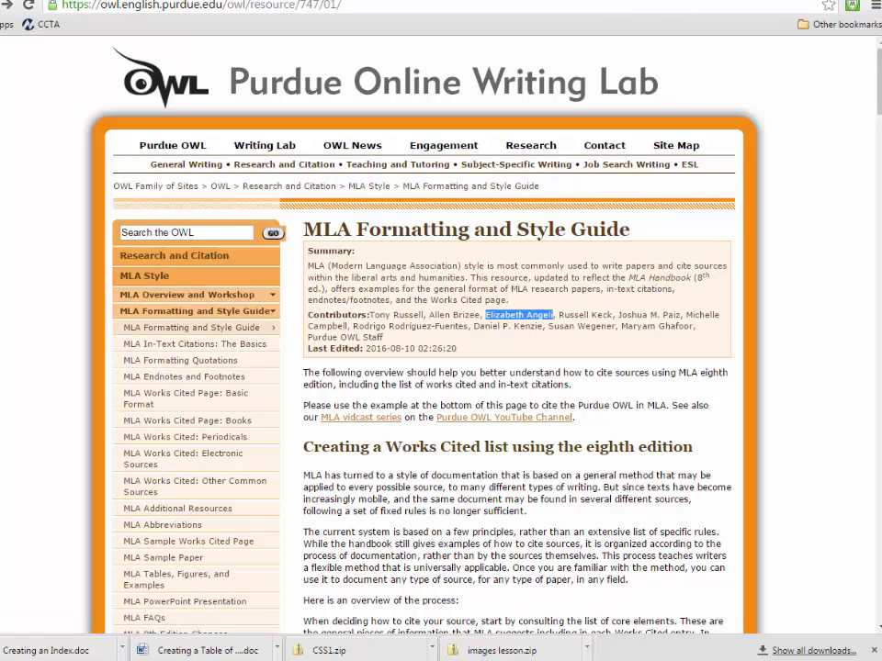
left_click(459, 660)
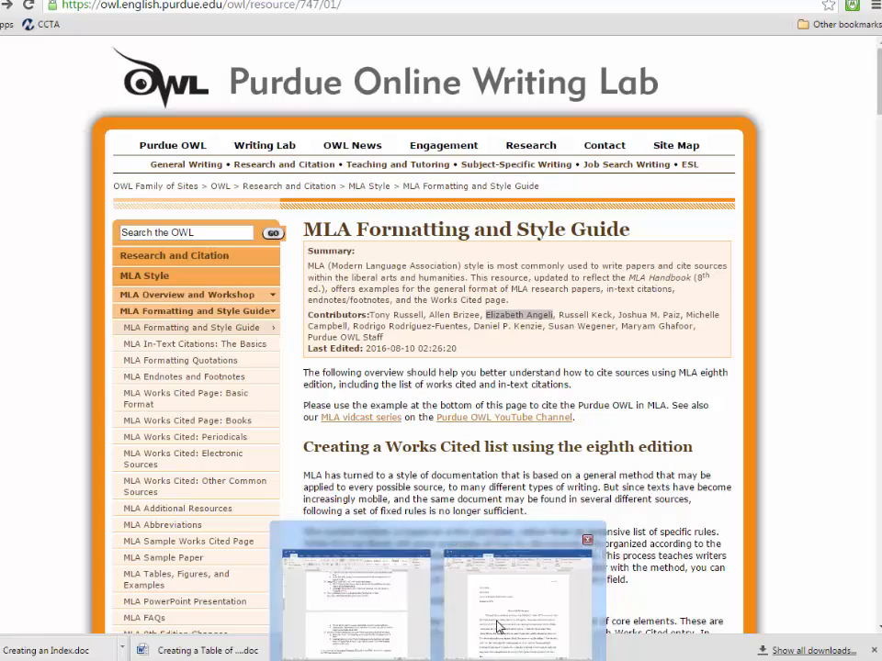
left_click(498, 623)
key("ctrl+v")
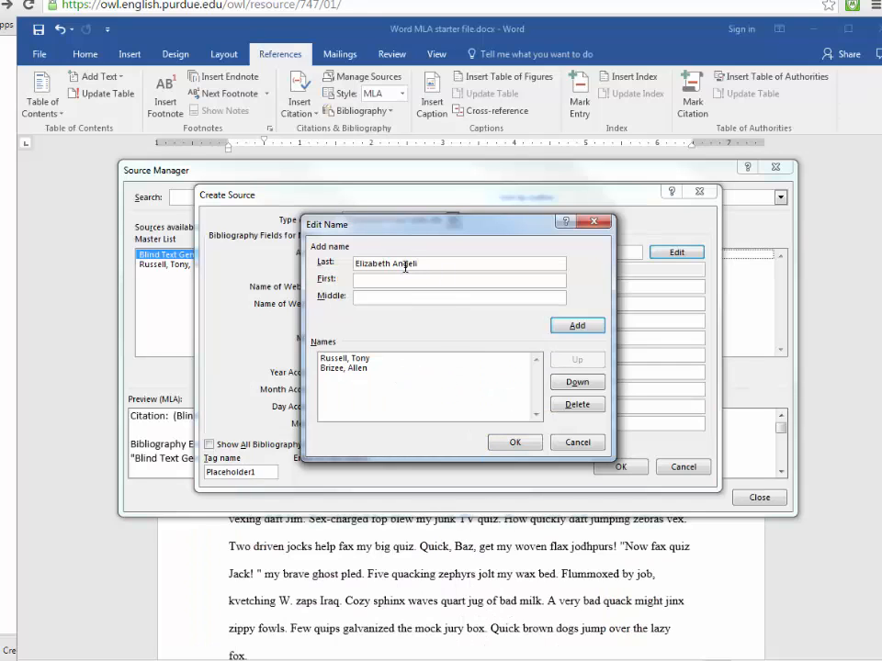
double_click(404, 265)
double_click(368, 263)
key("ctrl+x")
key("ctrl+v")
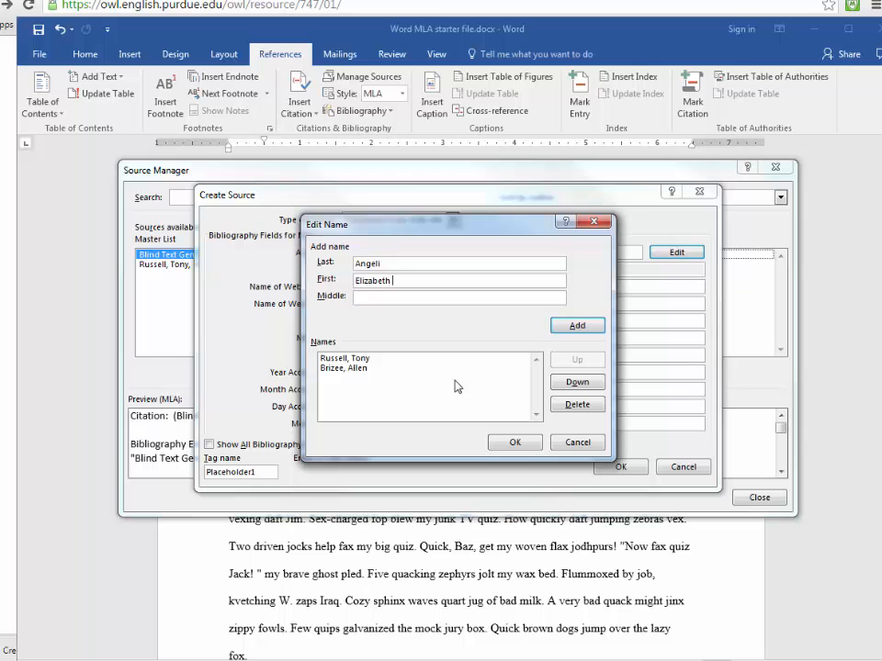
left_click(577, 327)
Step: Copy the fourth contributor's name from the Purdue OWL page and add it to the source's authors, with last and first names separated
left_click(615, 2)
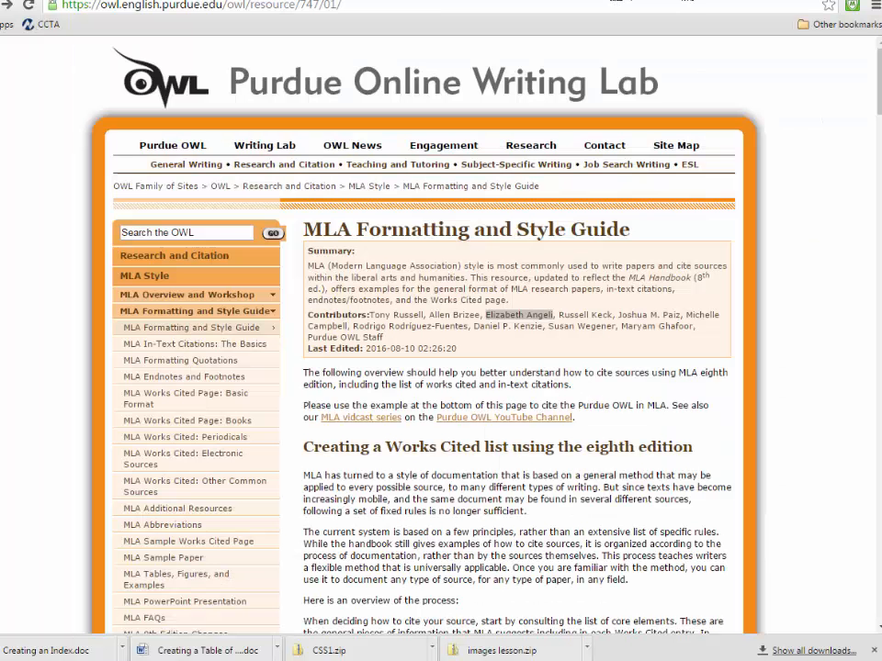
double_click(573, 317)
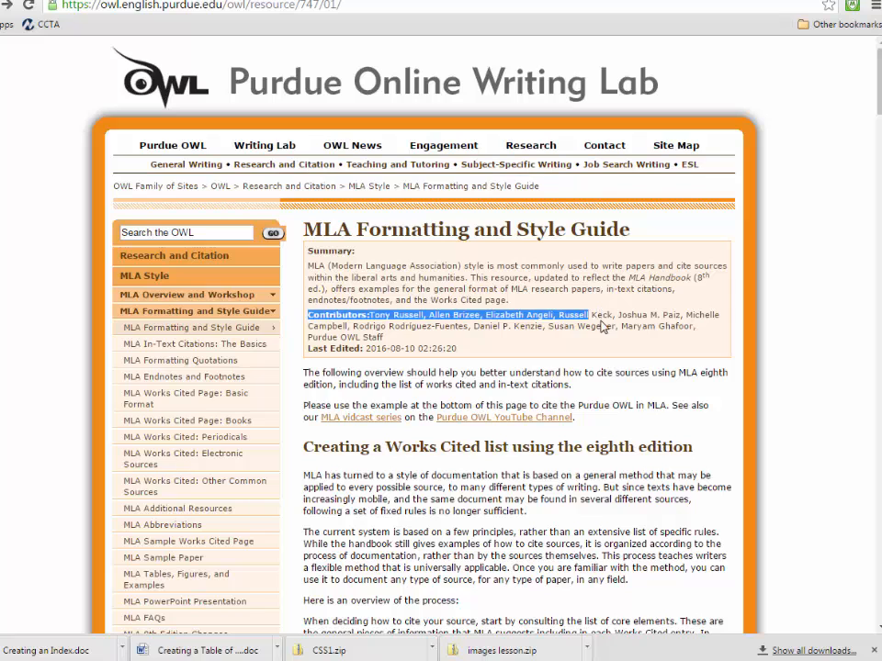
left_click_drag(605, 315, 607, 320)
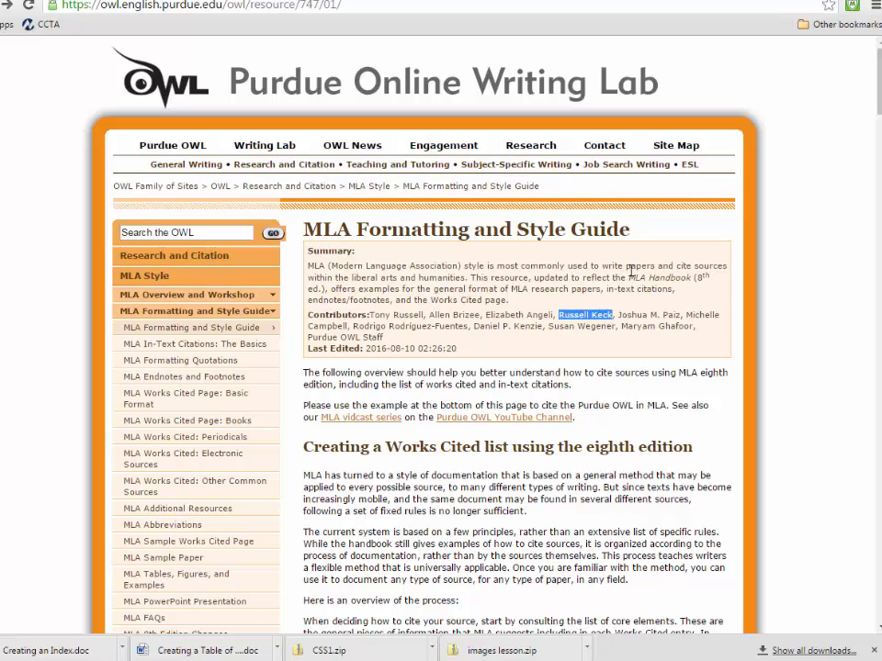
left_click(439, 660)
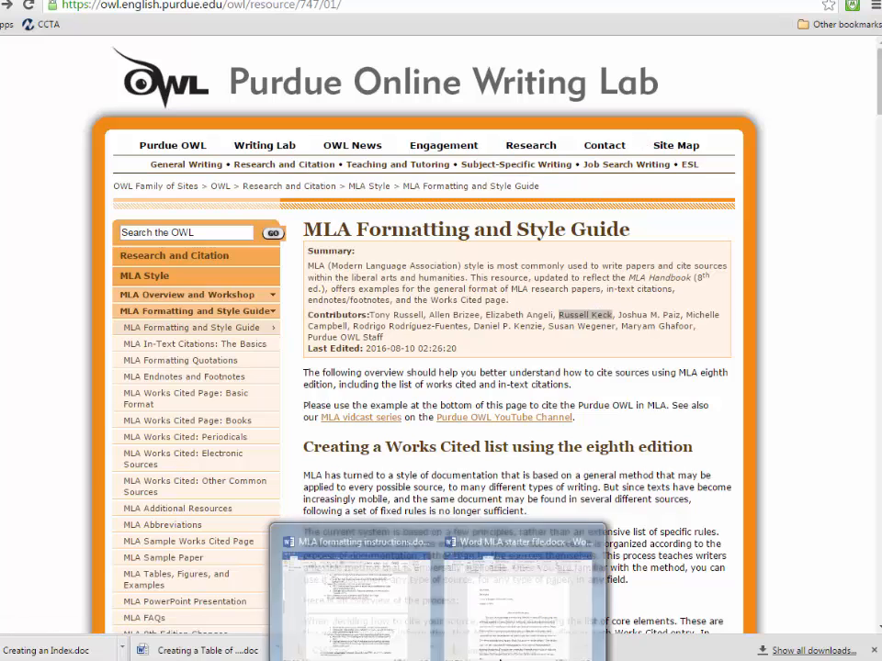
left_click(517, 637)
key("ctrl+v")
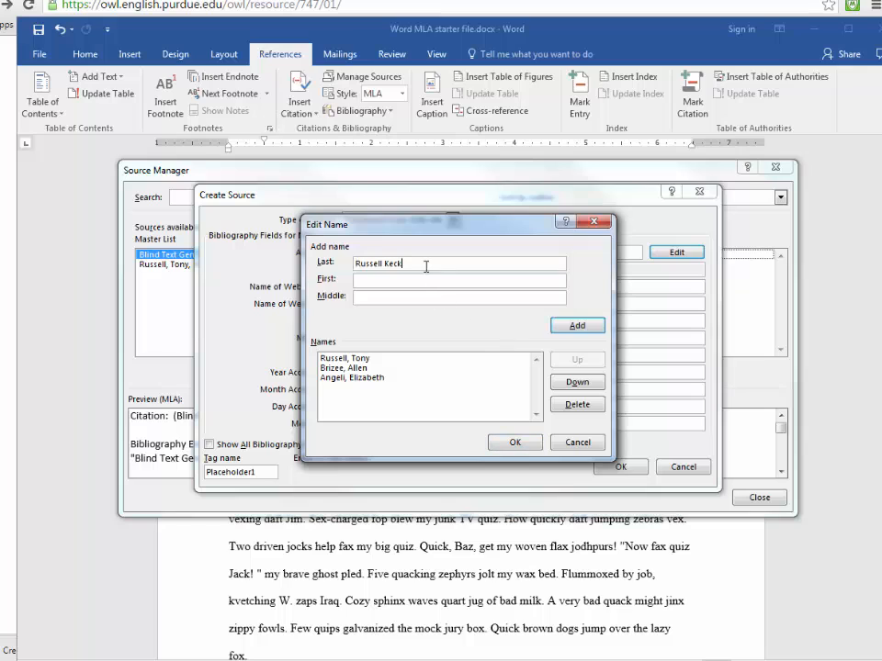
double_click(376, 267)
key("ctrl+x")
left_click(379, 284)
key("ctrl+v")
left_click(577, 325)
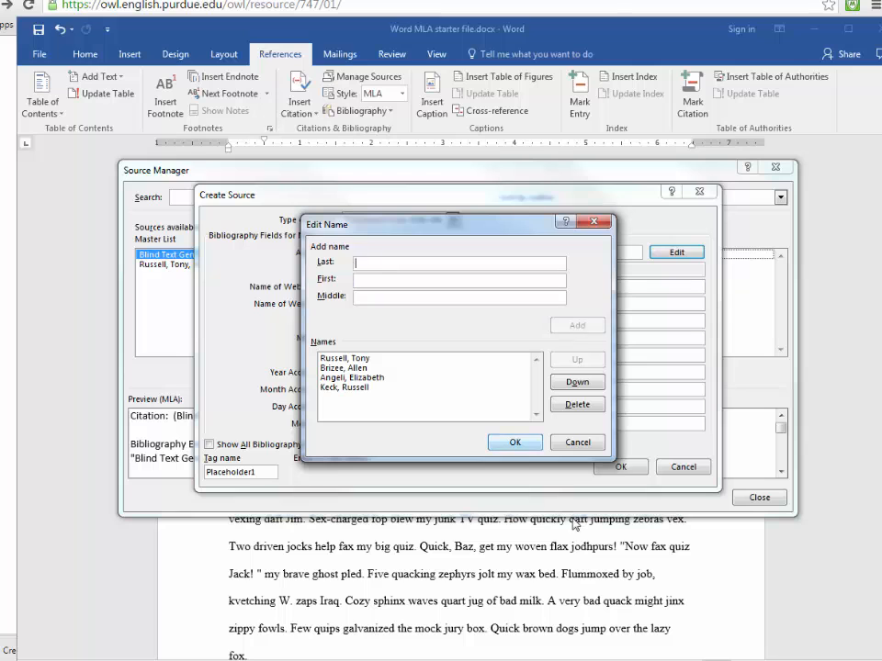
Step: Copy the fifth contributor's name from the Purdue OWL page and add it to the source's authors, separating last name, first name and middle initial
key("alt+Tab")
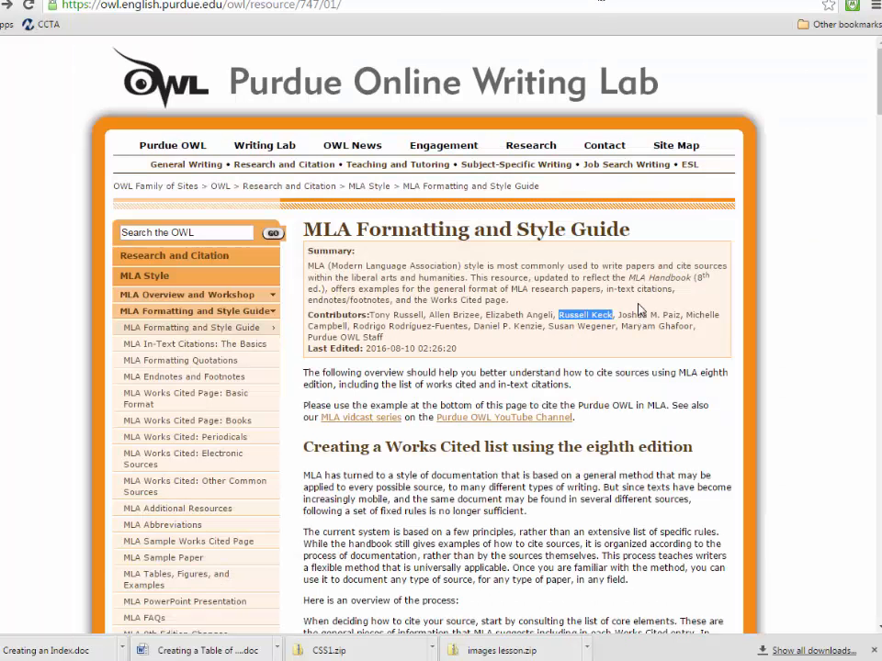
left_click_drag(619, 314, 678, 322)
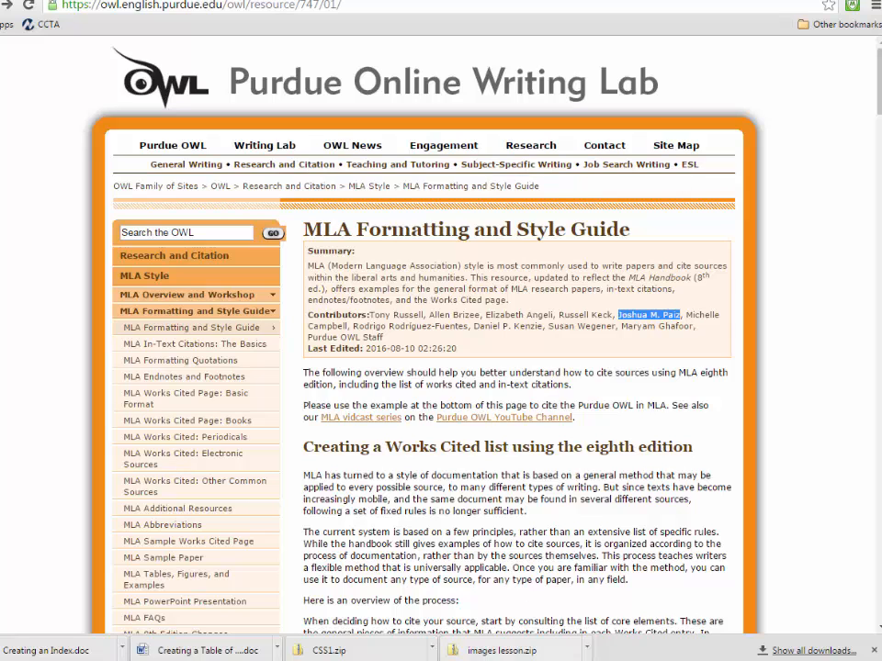
mouse_move(197, 650)
left_click(515, 570)
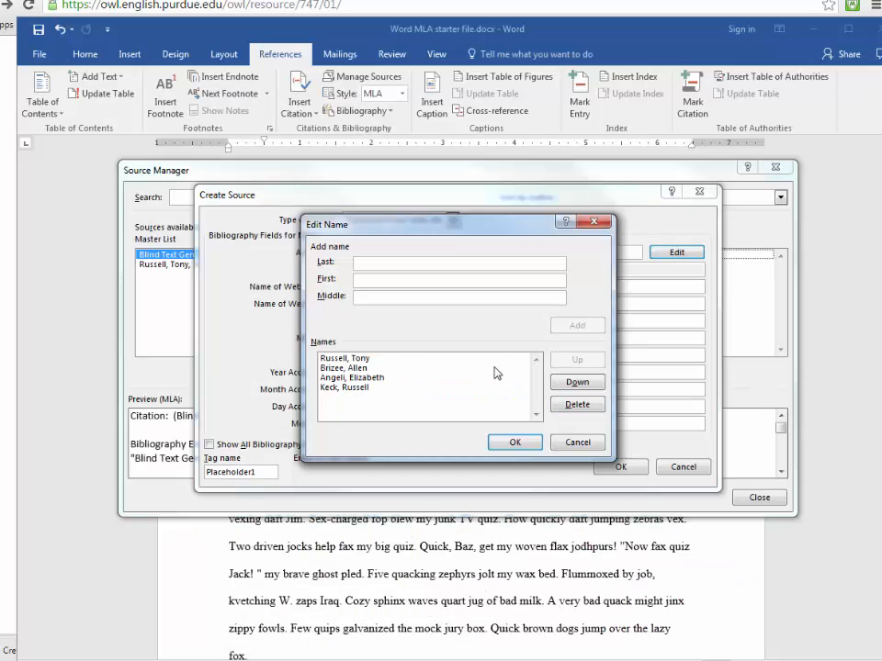
left_click(381, 265)
key("ctrl+v")
double_click(376, 264)
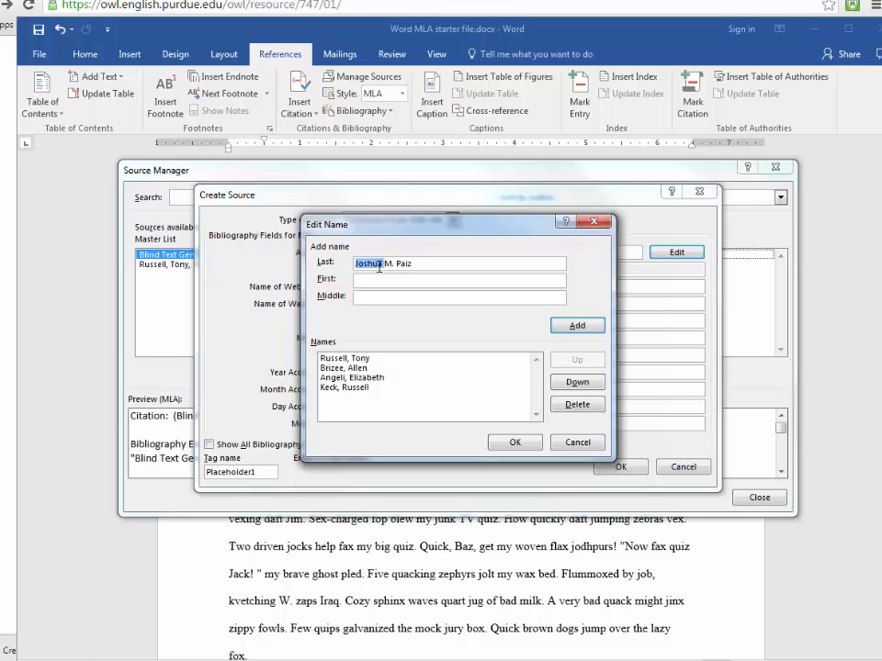
key("BackSpace")
type("Joshua")
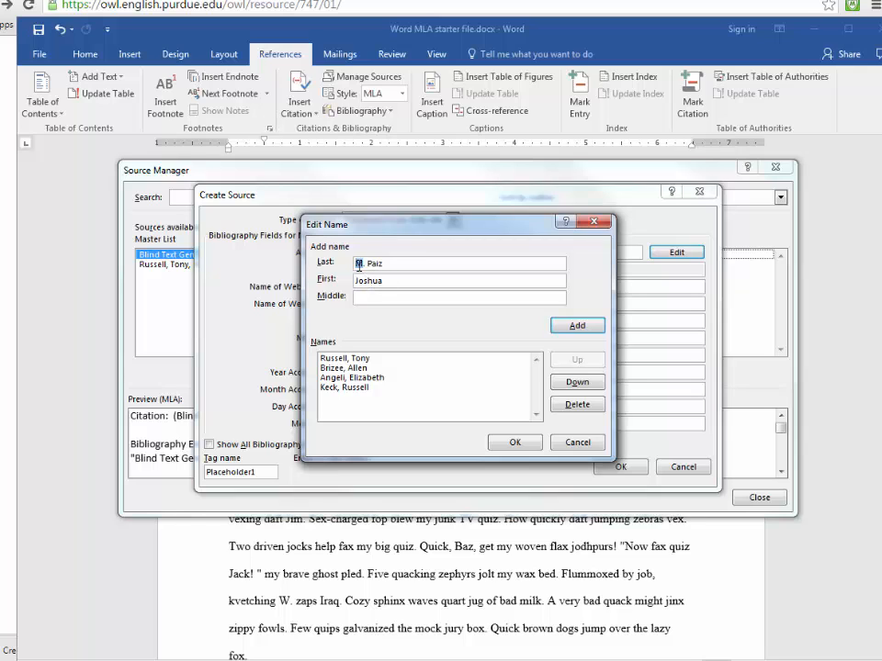
left_click_drag(359, 265, 366, 264)
key("BackSpace")
type("M.")
left_click(574, 324)
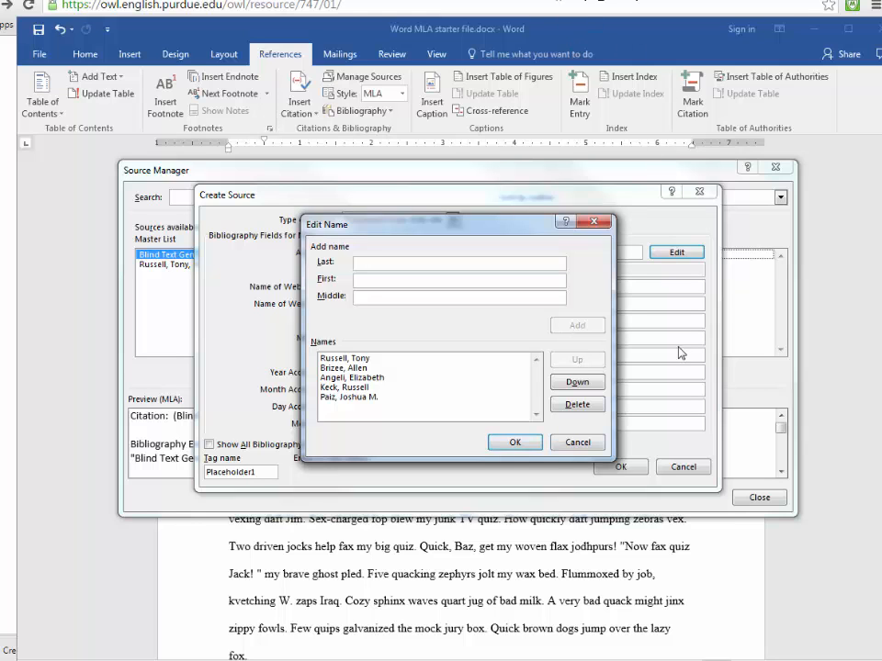
Step: Copy the sixth contributor's name from the Purdue OWL page and add it to the source's authors, with last and first names separated
left_click(712, 3)
left_click(704, 314)
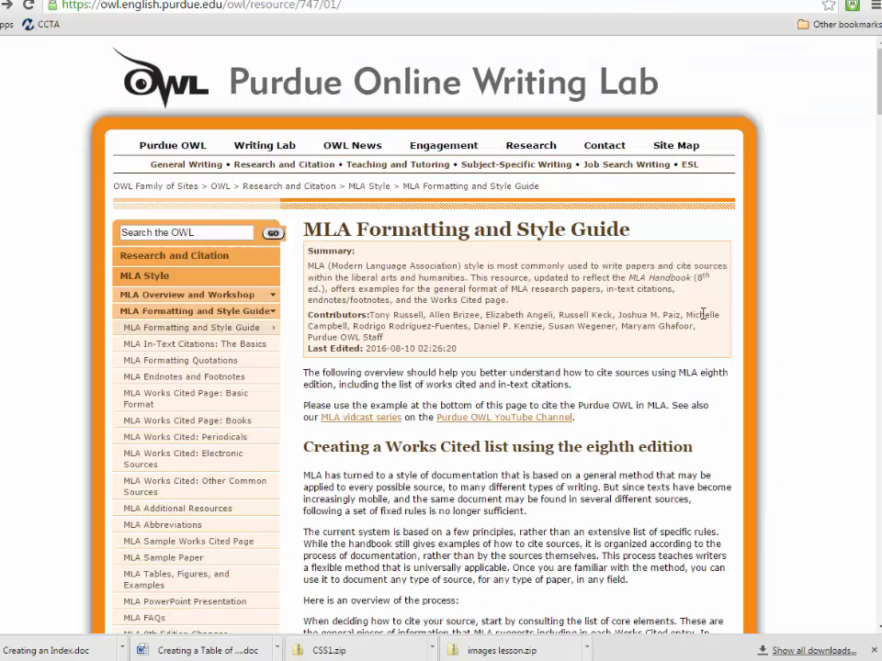
left_click_drag(703, 314, 343, 331)
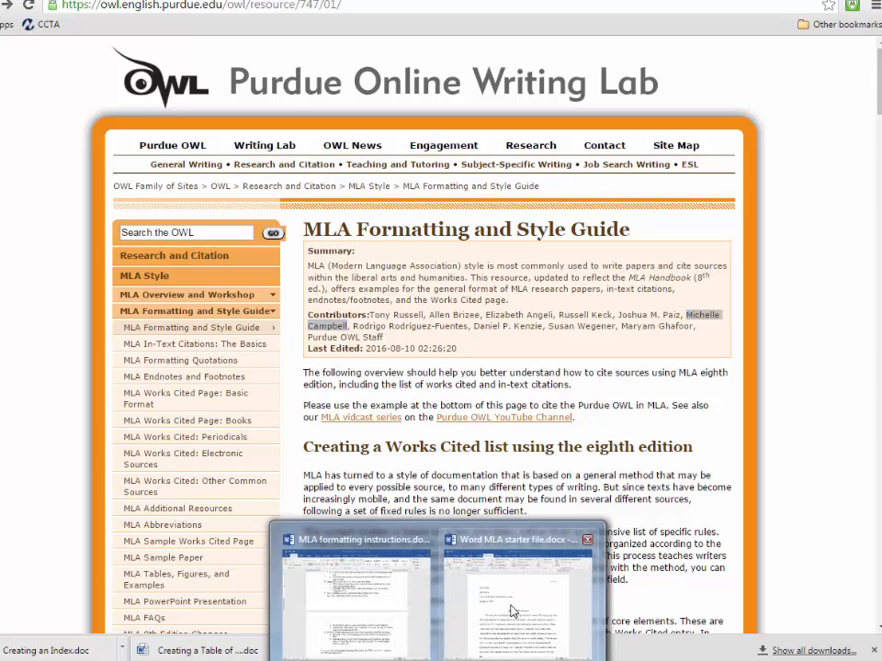
left_click(515, 616)
key("ctrl+v")
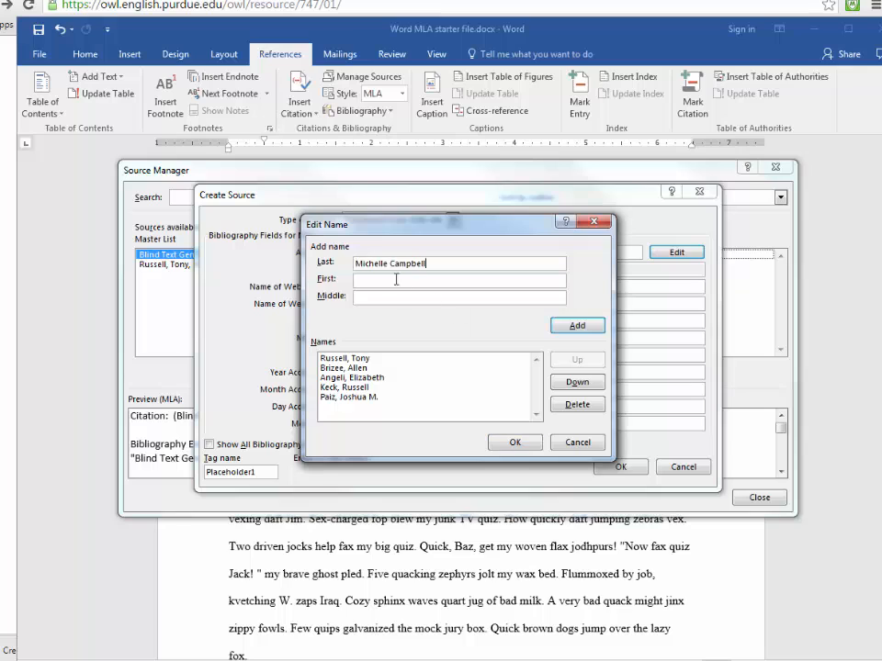
double_click(370, 263)
key("ctrl+x")
left_click(377, 282)
key("ctrl+v")
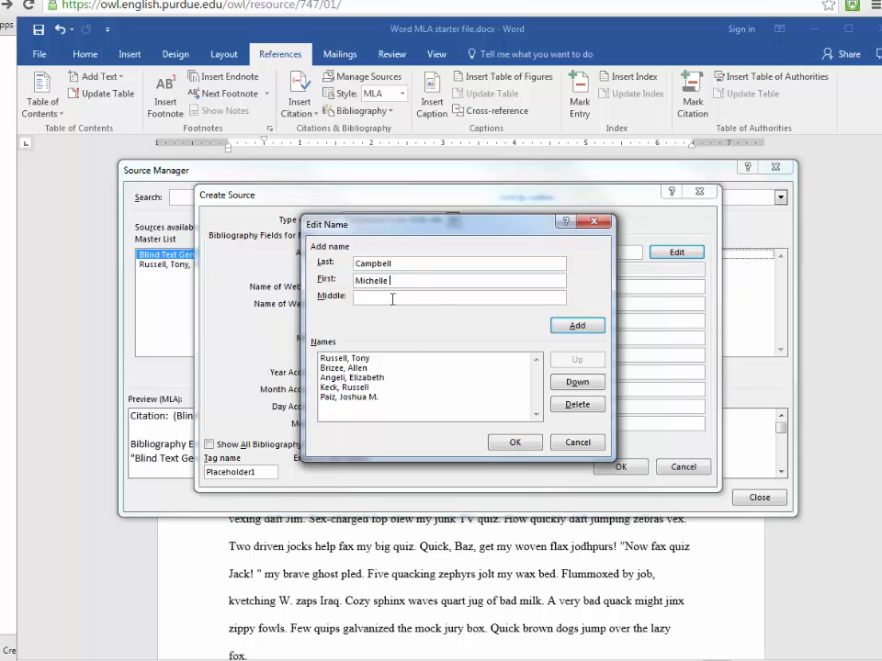
left_click(571, 326)
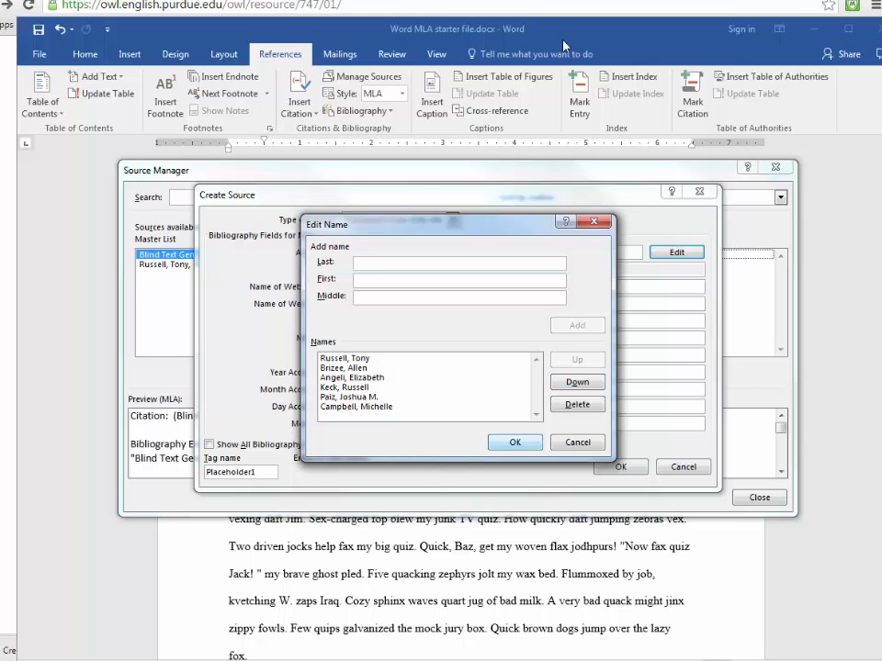
Step: Copy the seventh contributor's name from the Purdue OWL page and add it to the source's authors, with the hyphenated last name and first name separated
key("alt+Tab")
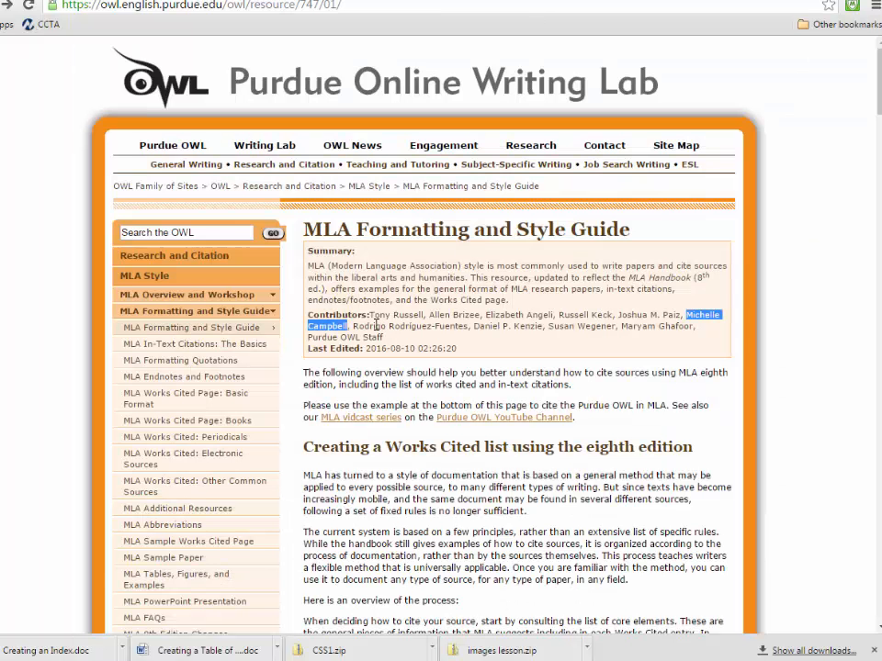
left_click_drag(353, 326, 467, 327)
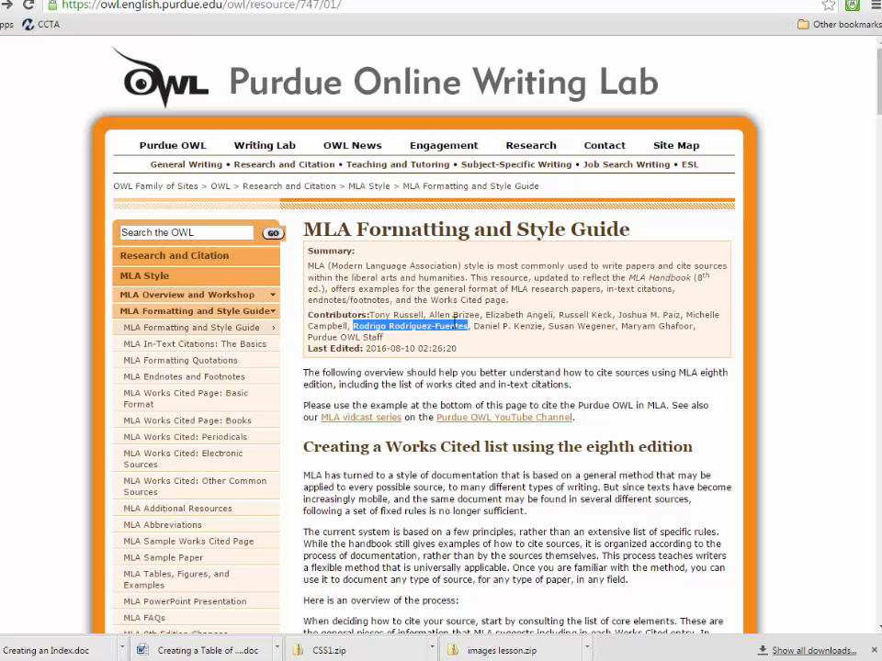
left_click(438, 660)
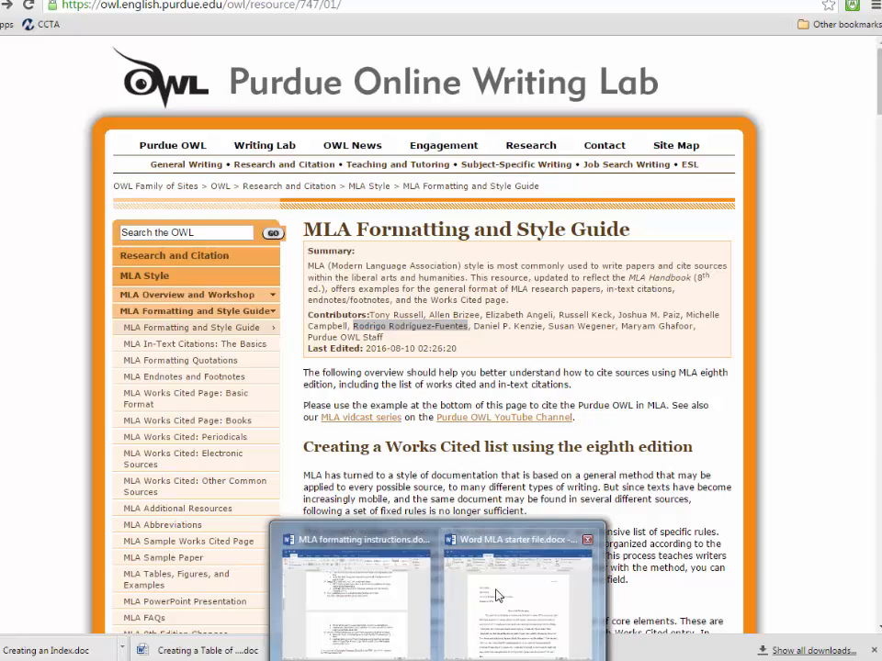
left_click(496, 594)
key("ctrl+v")
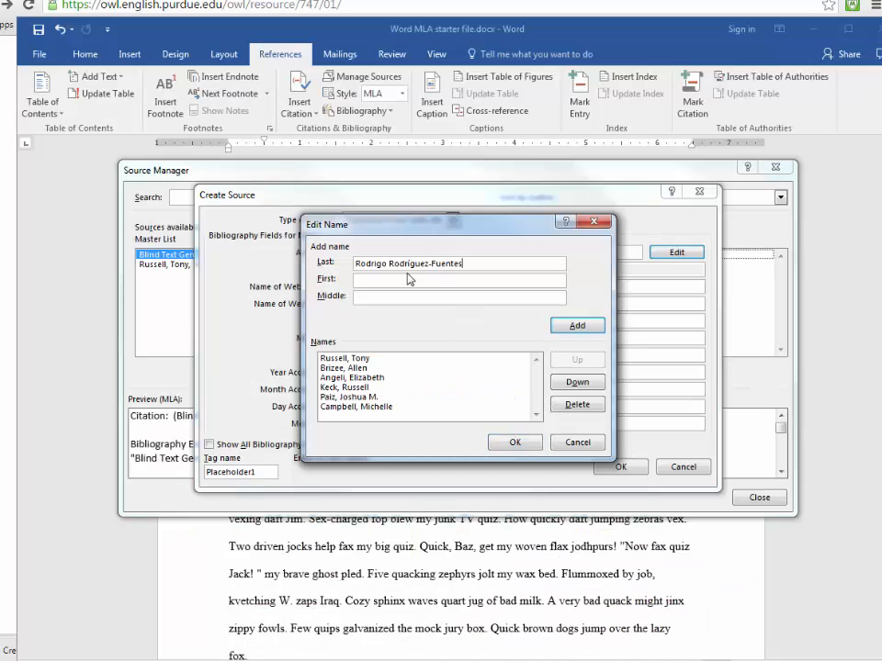
double_click(374, 264)
key("ctrl+x")
left_click(387, 282)
key("ctrl+v")
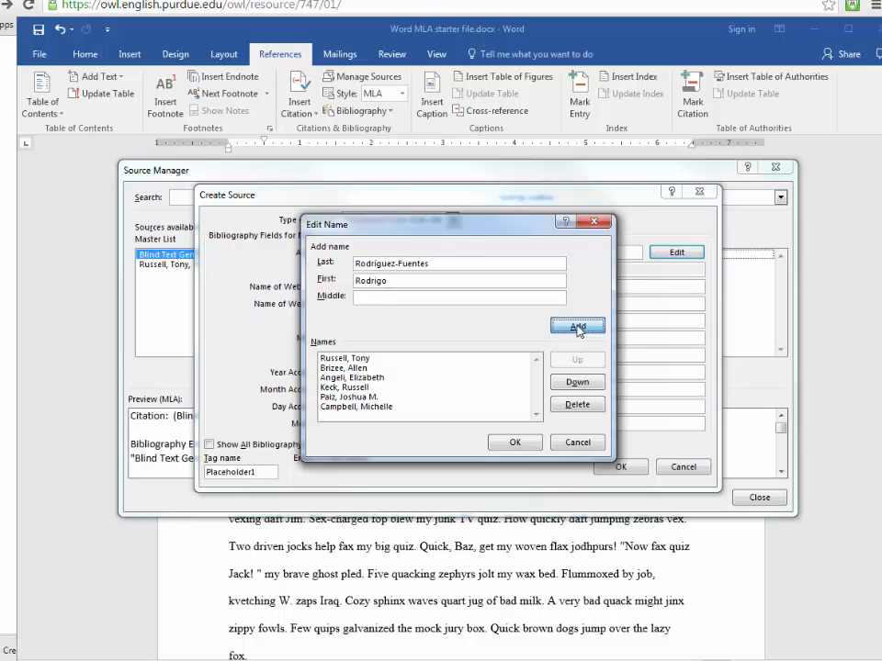
left_click(577, 325)
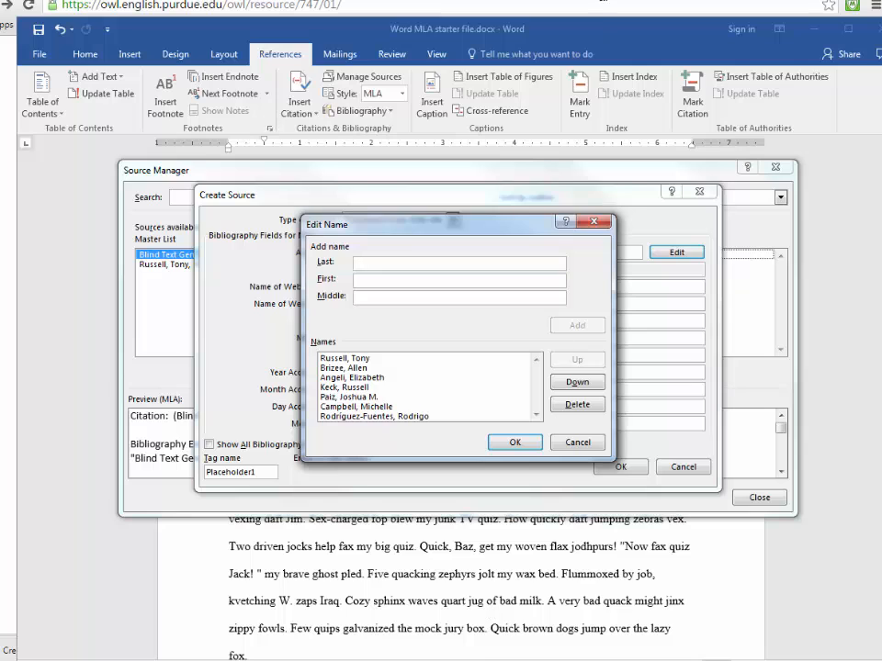
Step: Copy the eighth contributor's name from the Purdue OWL page into the last-name field of a new author entry
key("alt+Tab")
left_click(492, 326)
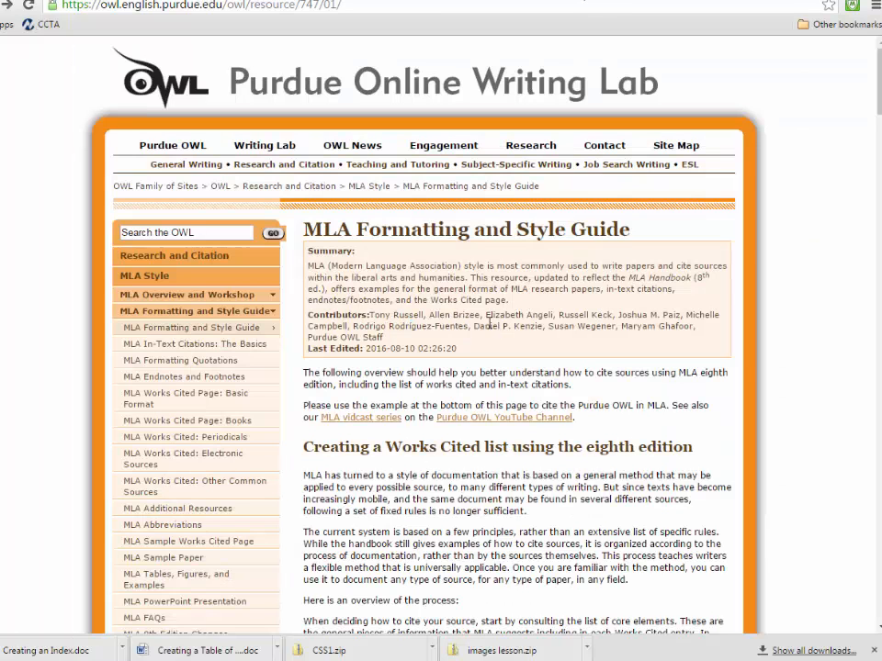
left_click_drag(474, 327, 533, 328)
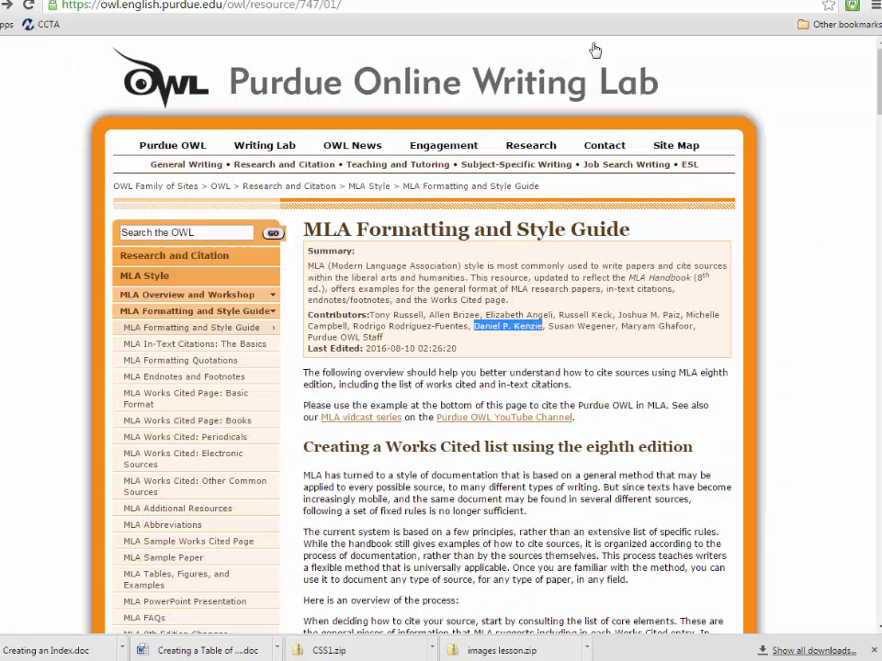
left_click_drag(428, 315, 479, 315)
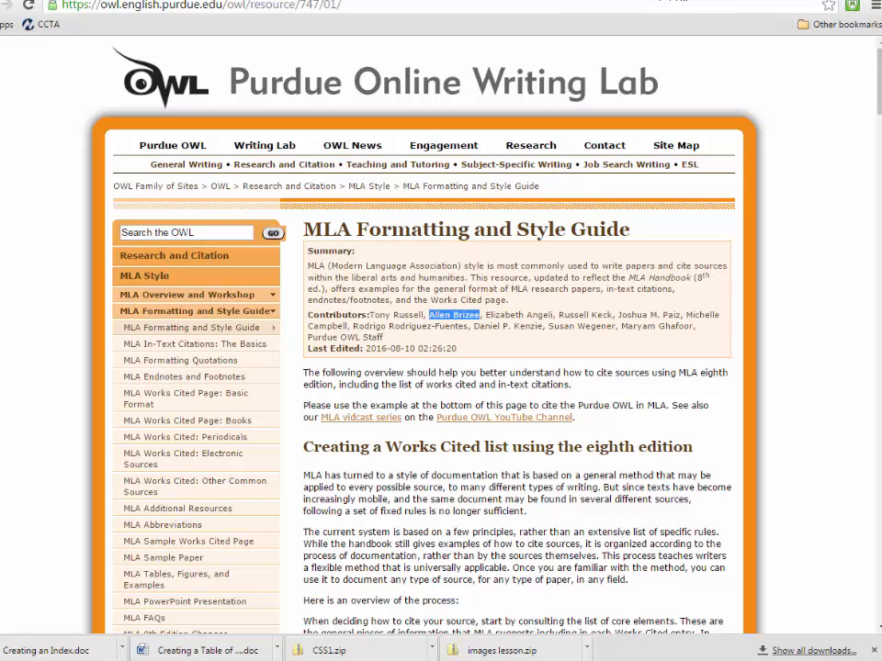
left_click(616, 0)
mouse_move(506, 648)
left_click(507, 574)
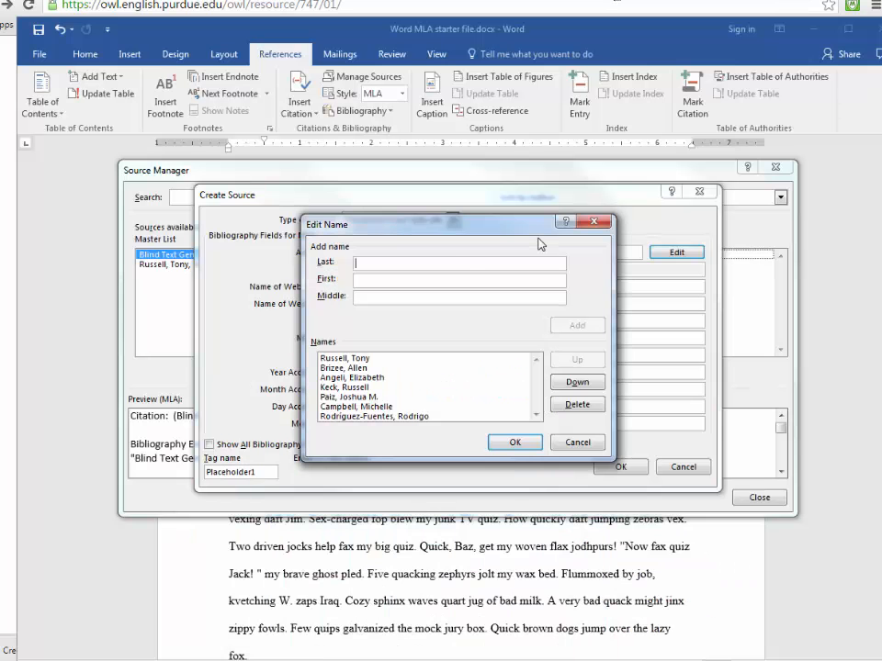
key("ctrl+v")
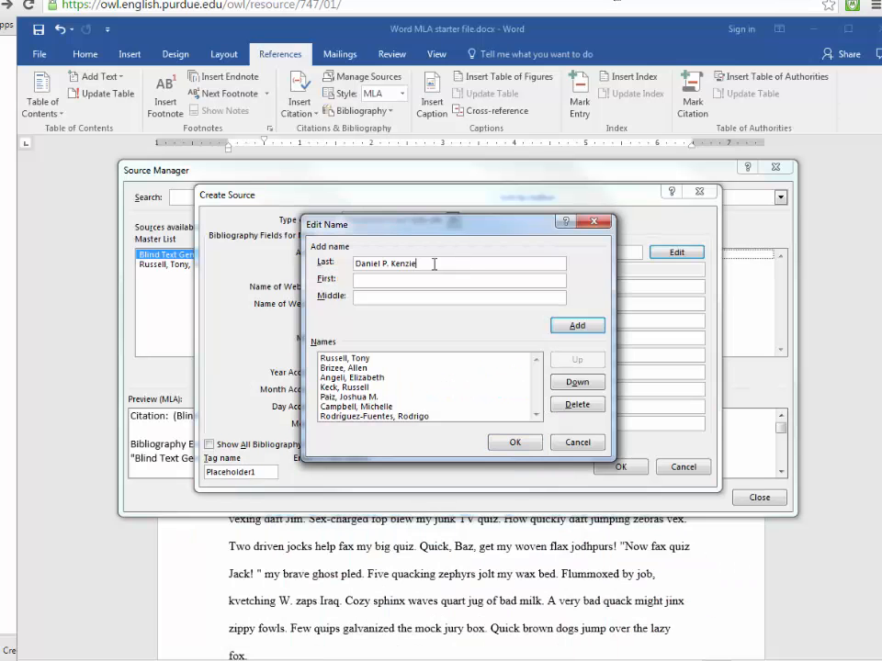
Step: Separate the eighth contributor's first name and middle initial into their own fields and add the name to the source's authors
double_click(367, 264)
key("BackSpace")
left_click(375, 278)
type("Daniel")
left_click_drag(363, 264, 337, 260)
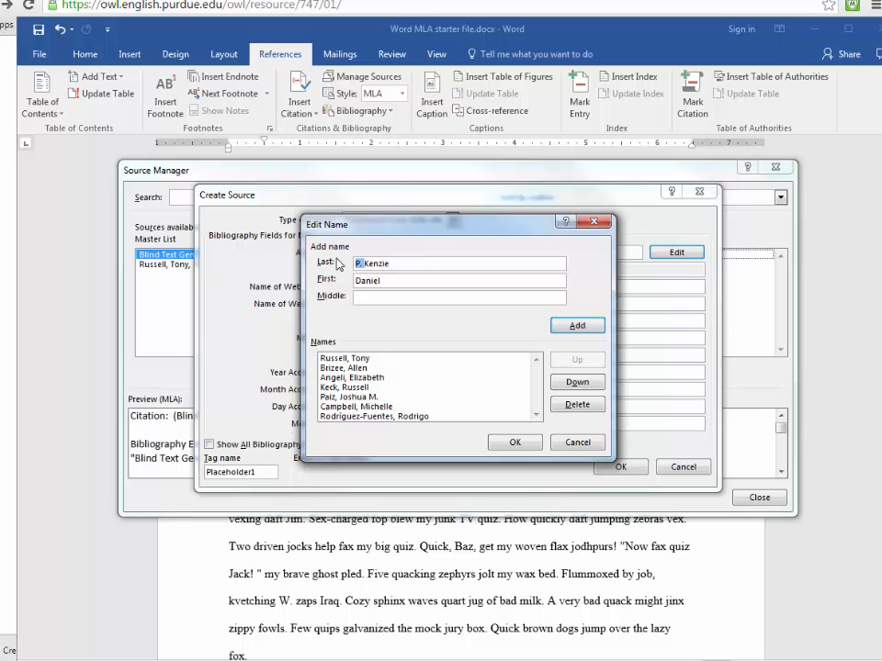
key("BackSpace")
left_click(381, 299)
type("A.")
left_click(565, 326)
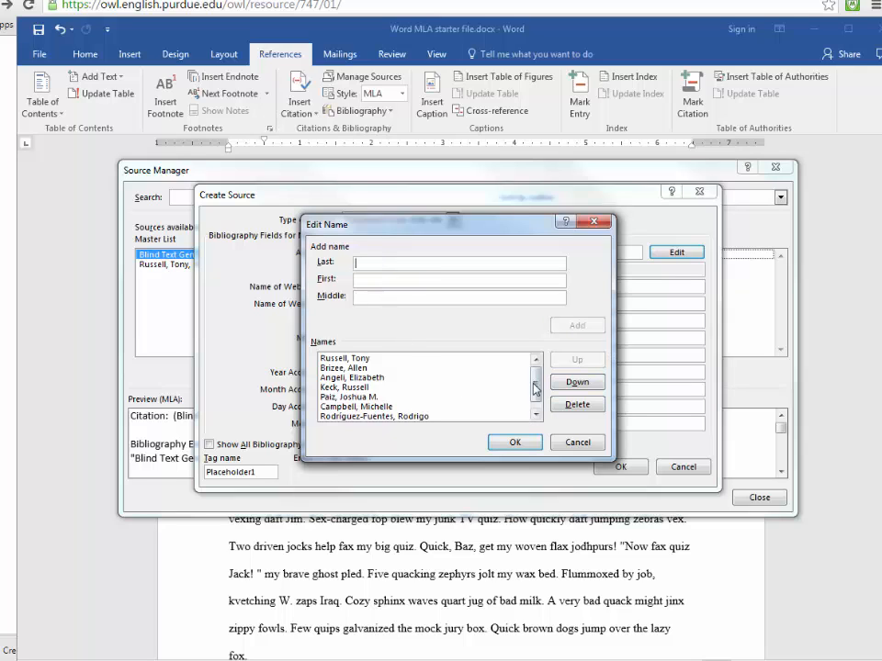
left_click_drag(533, 381, 533, 406)
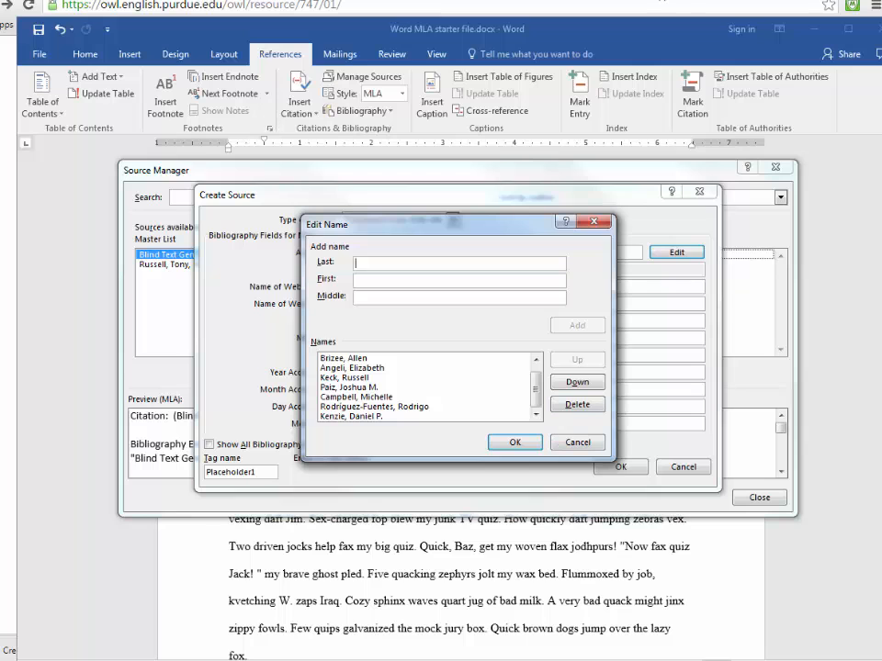
Step: Copy the ninth contributor's name from the Purdue OWL page and add it to the source's authors, with last and first names separated
left_click(636, 2)
double_click(567, 328)
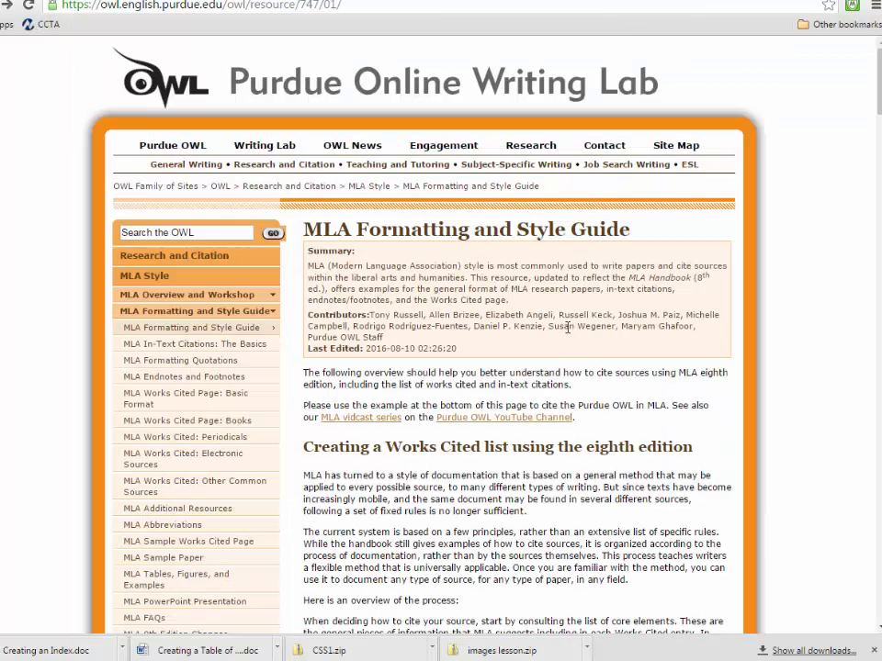
left_click_drag(587, 327, 589, 328)
mouse_move(198, 650)
left_click(519, 542)
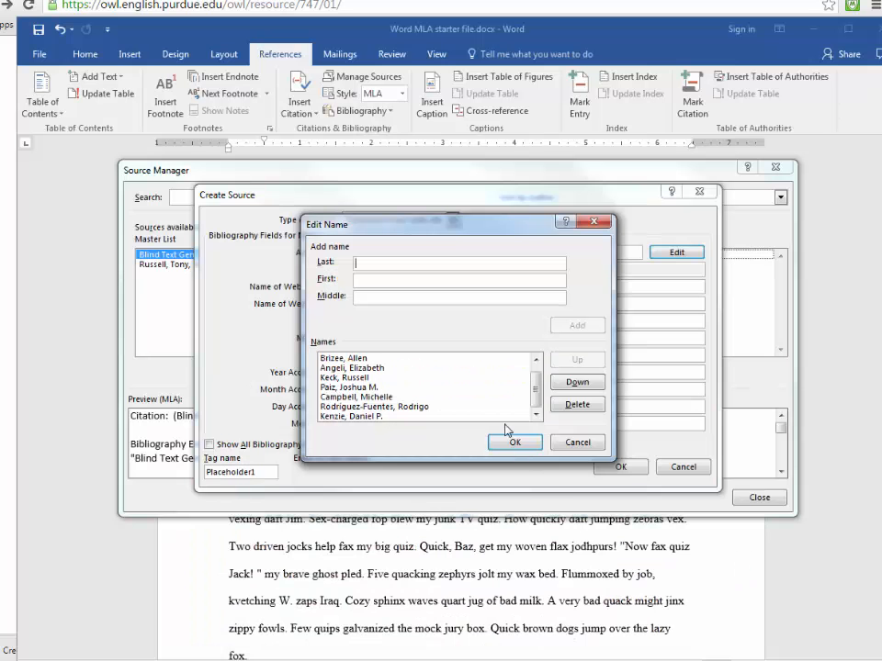
key("ctrl+v")
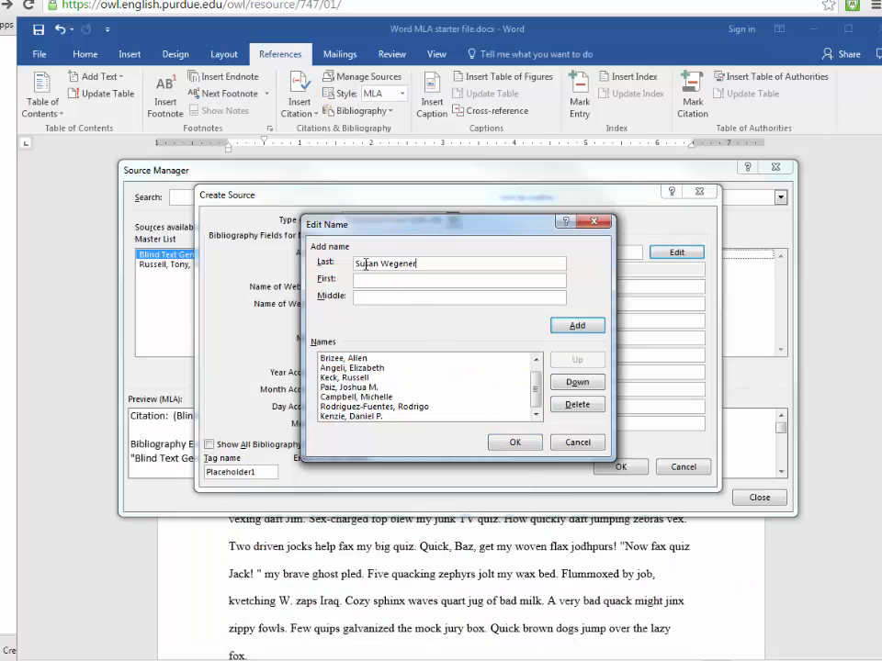
double_click(366, 264)
key("BackSpace")
type("Susan")
left_click(575, 325)
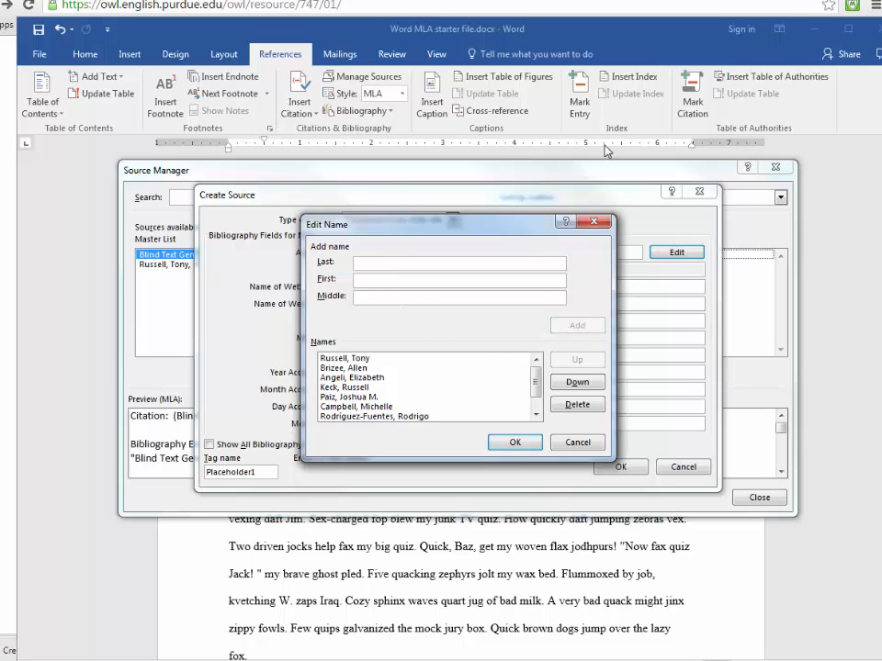
Step: Copy the tenth contributor's name from the Purdue OWL page and add it to the source's authors, with last and first names separated
mouse_move(496, 643)
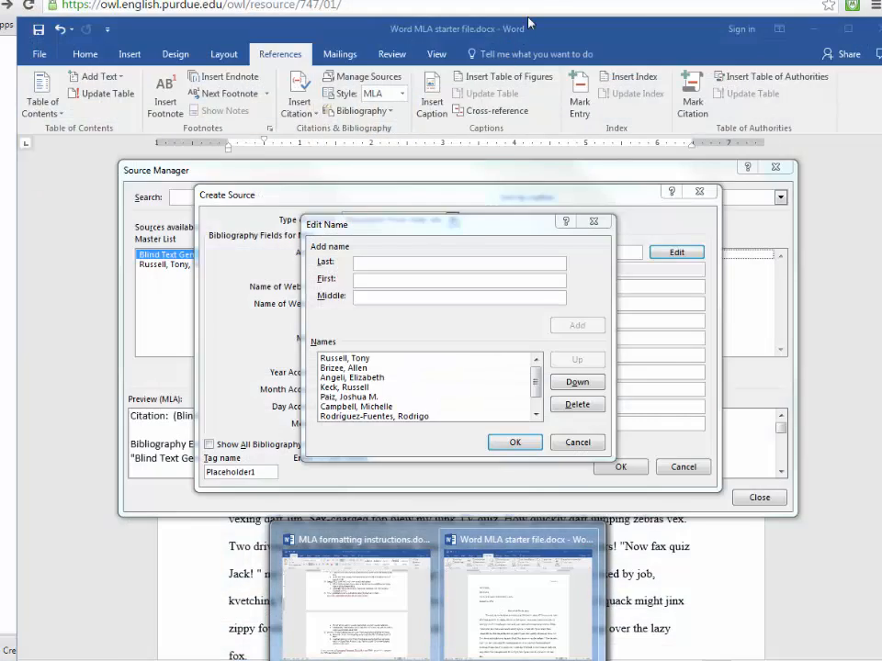
left_click(551, 2)
left_click_drag(621, 326, 658, 329)
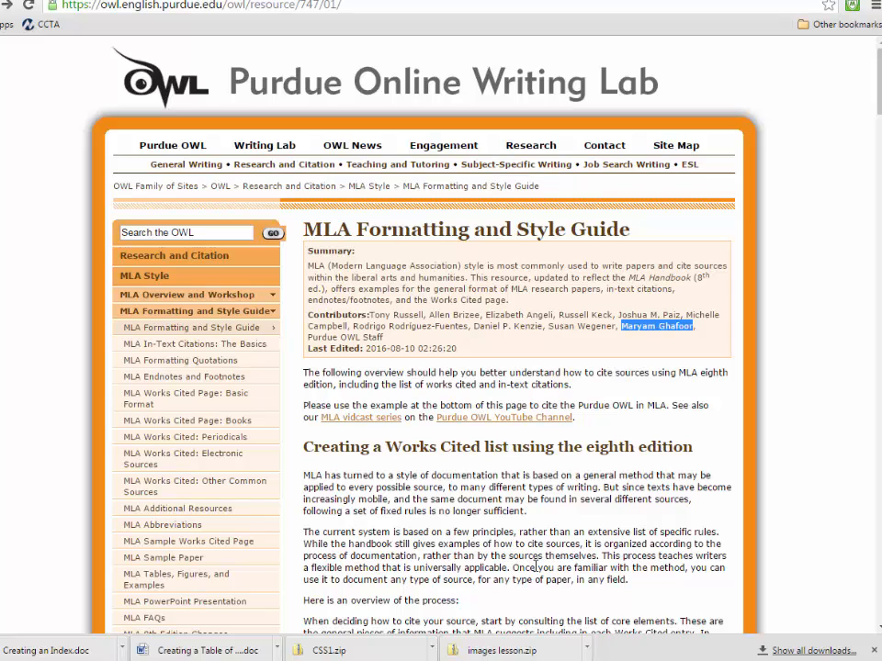
left_click(439, 660)
left_click(519, 588)
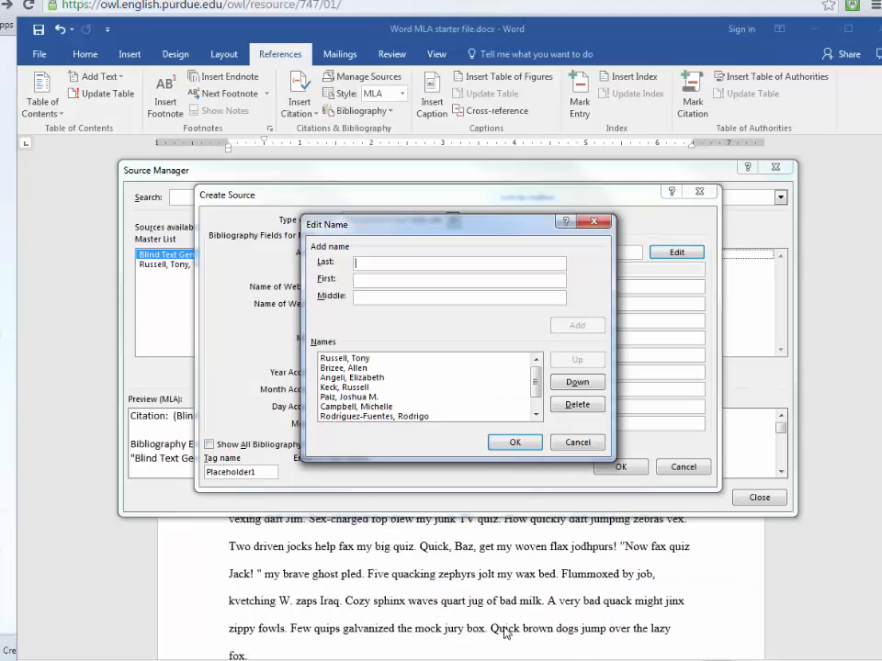
key("ctrl+v")
double_click(373, 264)
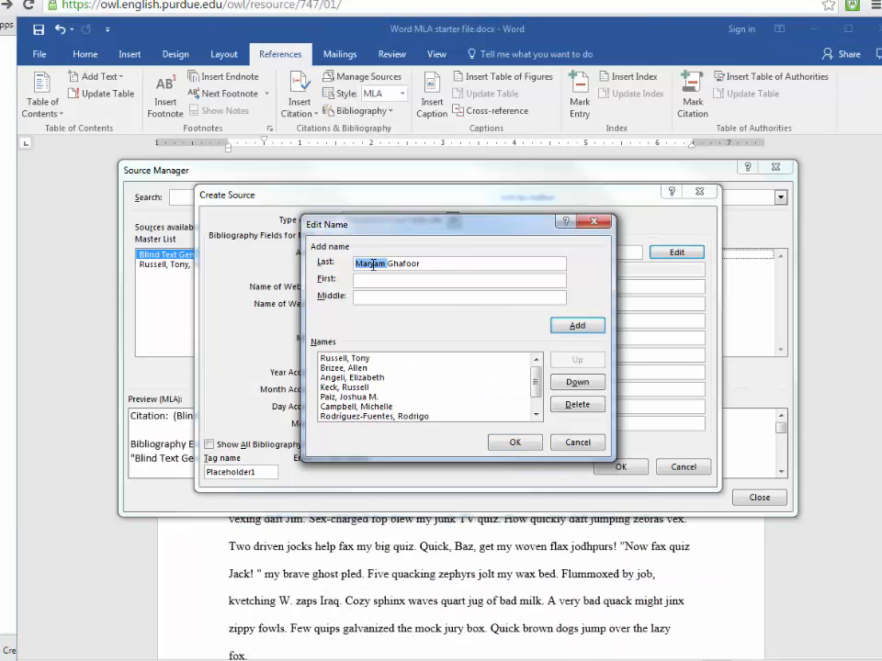
key("ctrl+x")
left_click(385, 279)
key("ctrl+v")
left_click(578, 325)
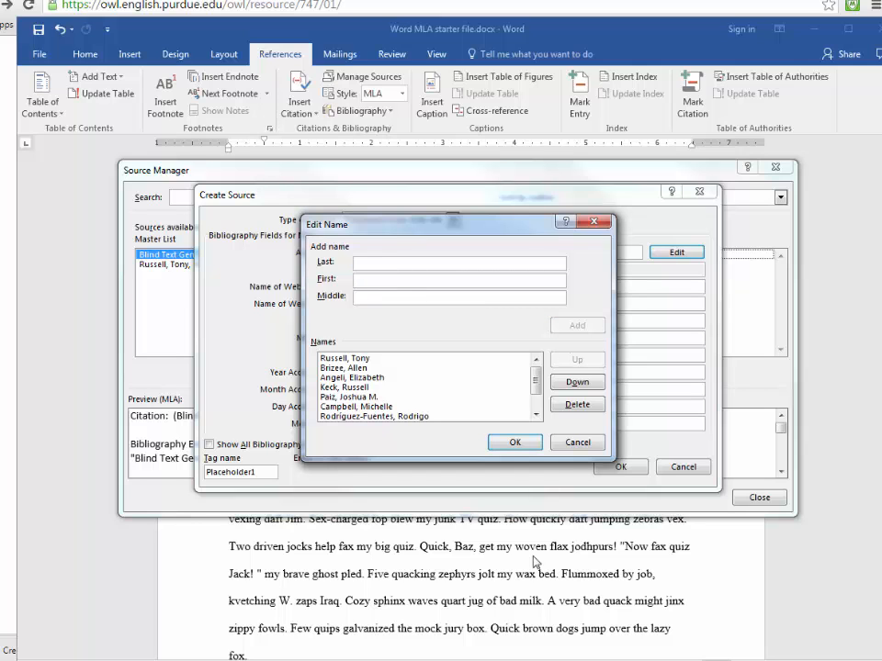
Step: Copy "Purdue OWL Staff" from the contributors, add it as the final author in the last-name field, and accept the author list
key("alt+Tab")
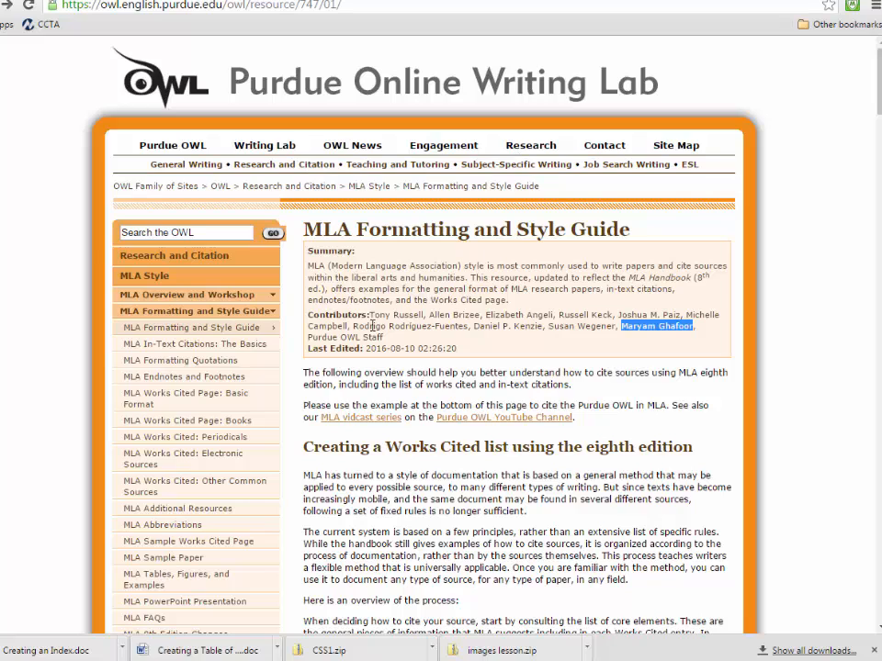
double_click(330, 341)
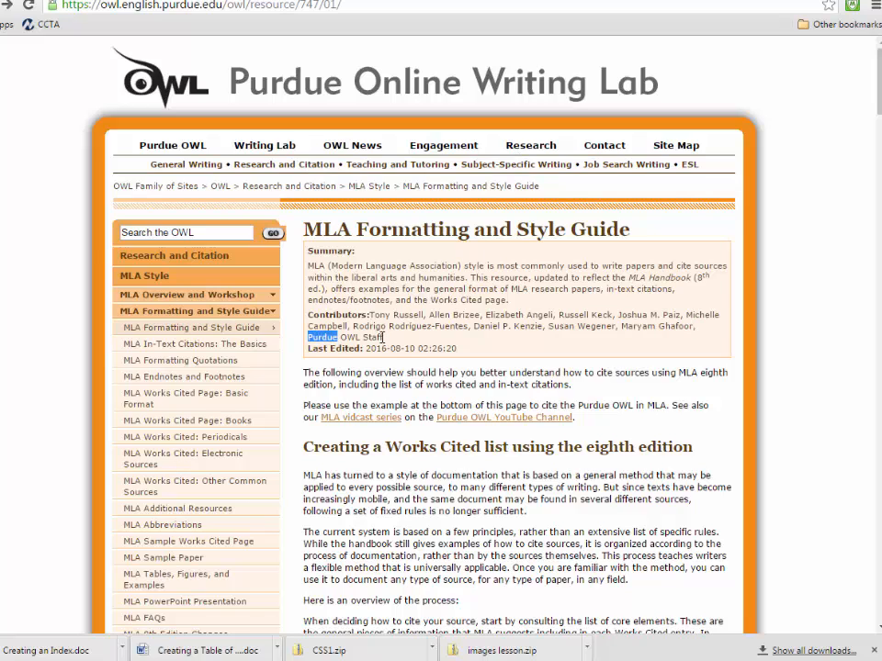
left_click(382, 338, "shift")
left_click(437, 660)
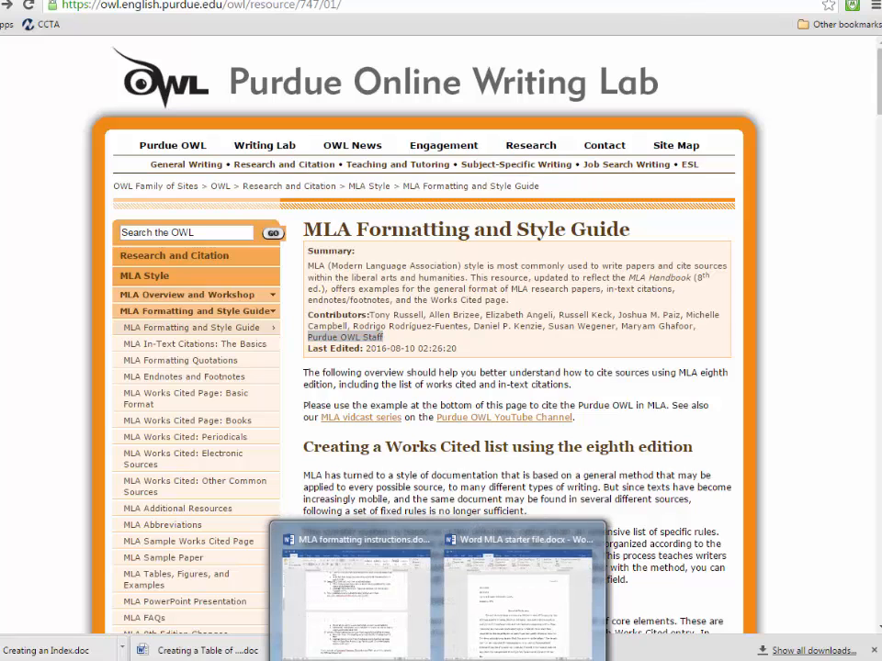
left_click(519, 587)
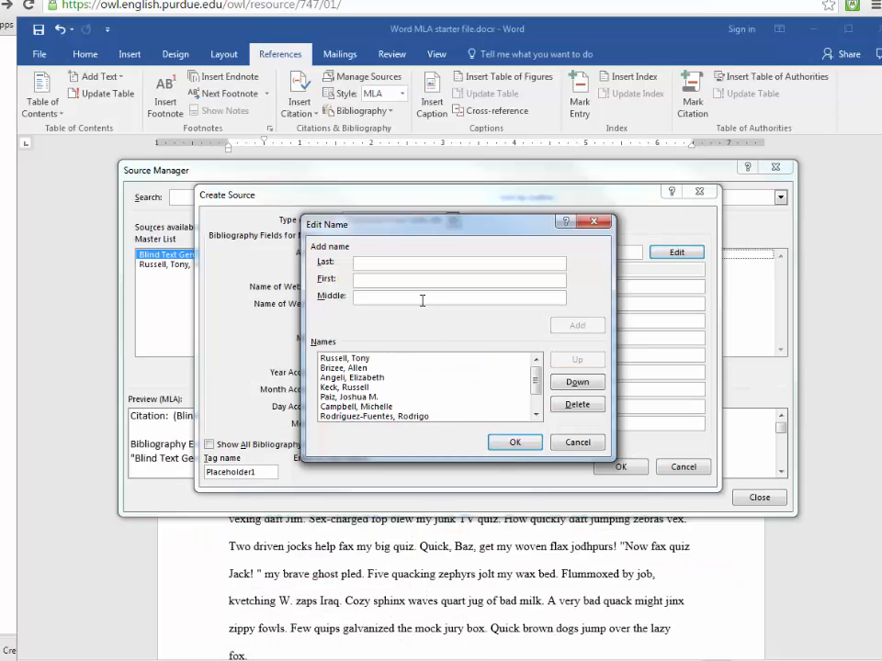
key("ctrl+v")
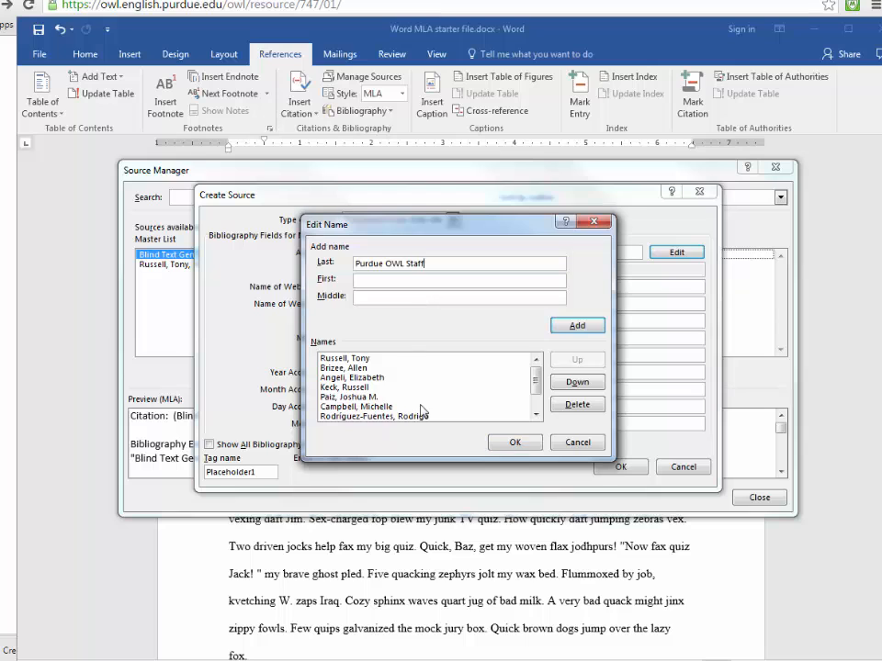
left_click(572, 329)
left_click(516, 442)
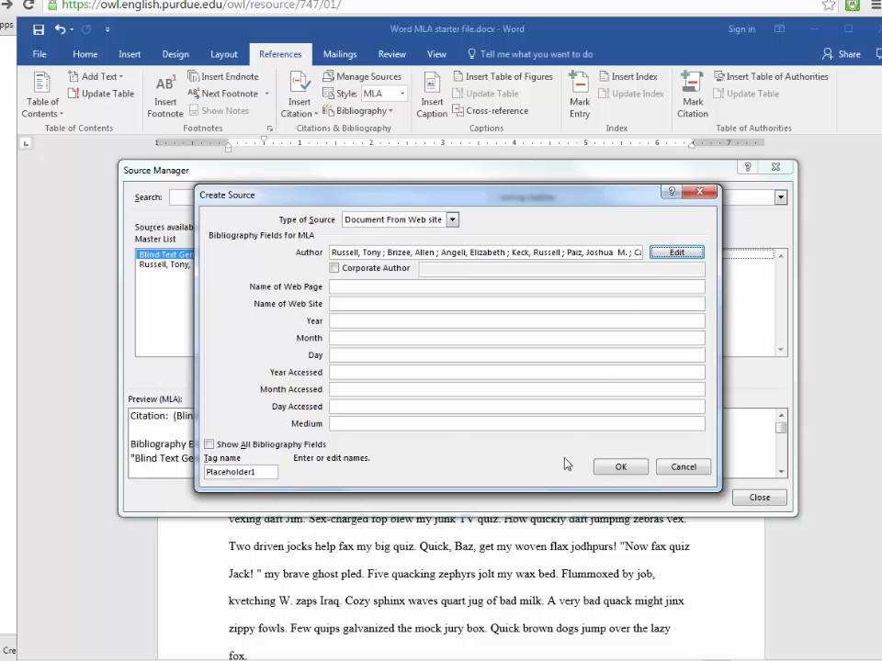
Step: Copy the heading "MLA Formatting and Style Guide" from the Purdue OWL page into the source's web page name
left_click(392, 288)
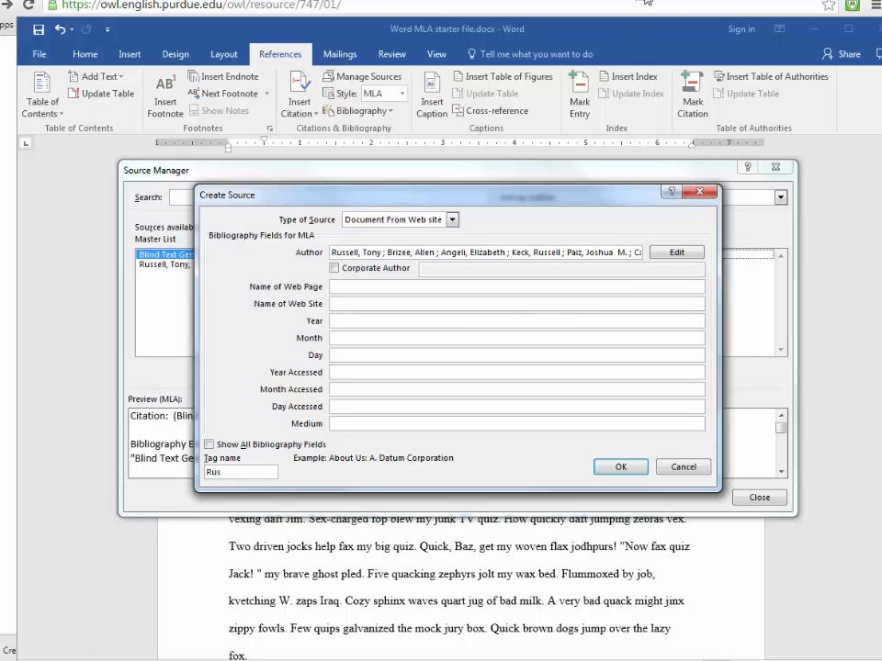
key("alt+Tab")
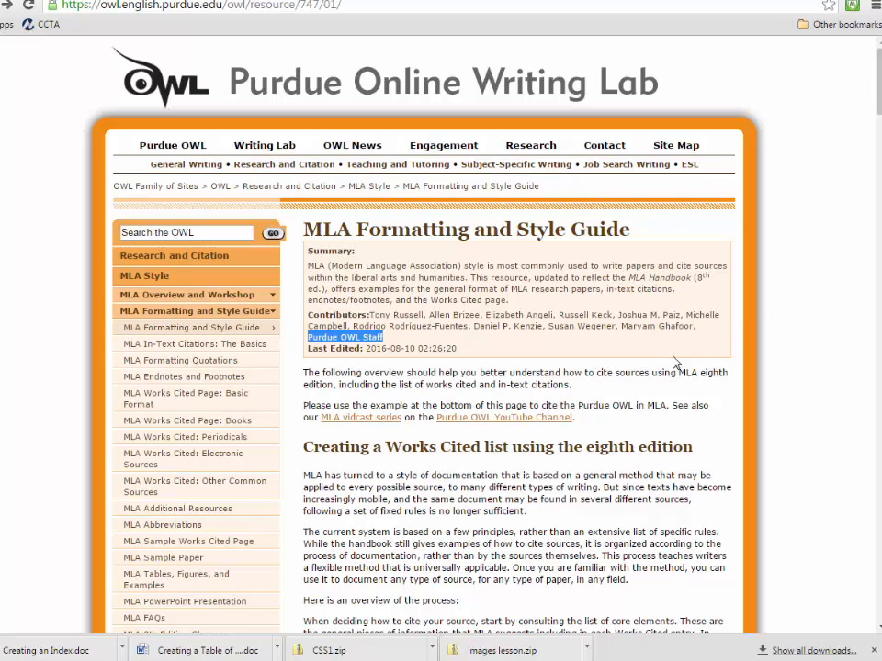
left_click(649, 233)
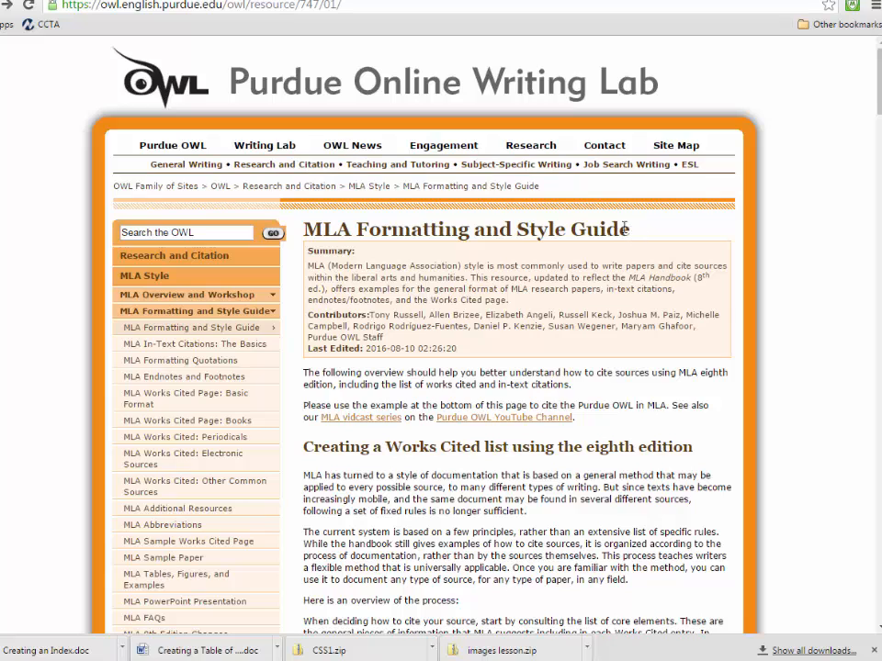
left_click_drag(630, 229, 307, 225)
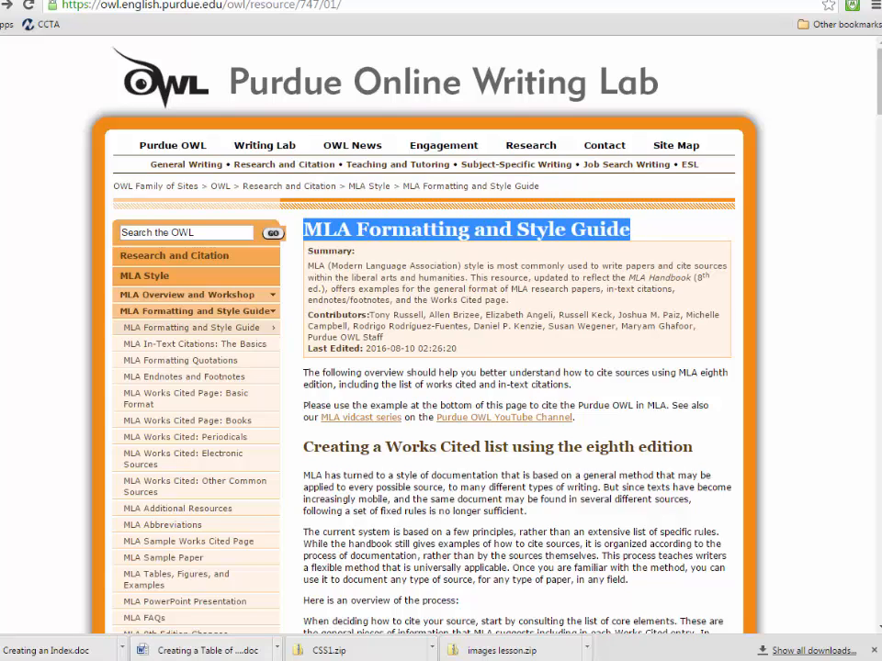
mouse_move(197, 651)
left_click(506, 602)
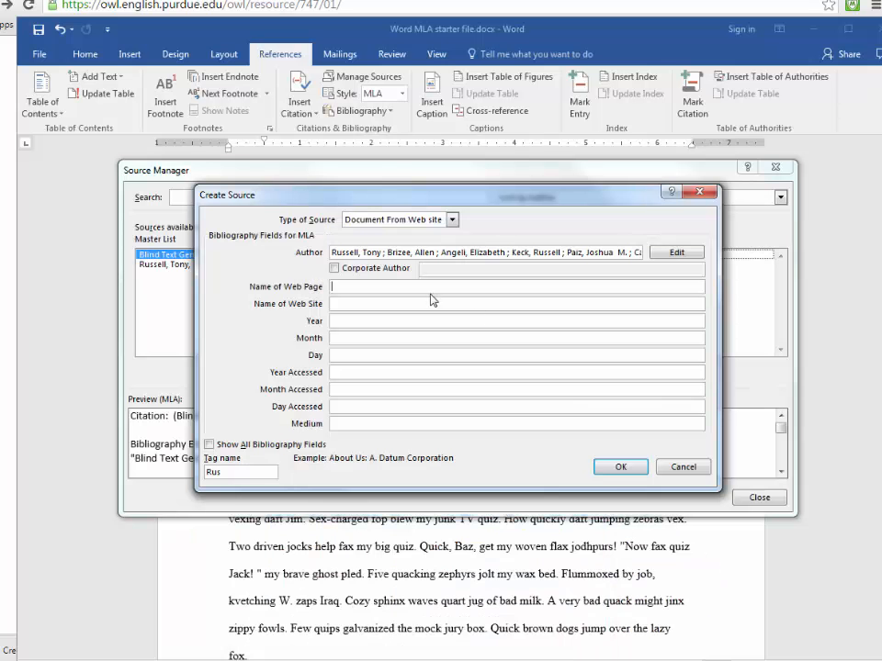
key("ctrl+v")
Step: Check the site title on the Purdue OWL page and set the source's web site name to "Purdue Online Writing Lab"
left_click(458, 303)
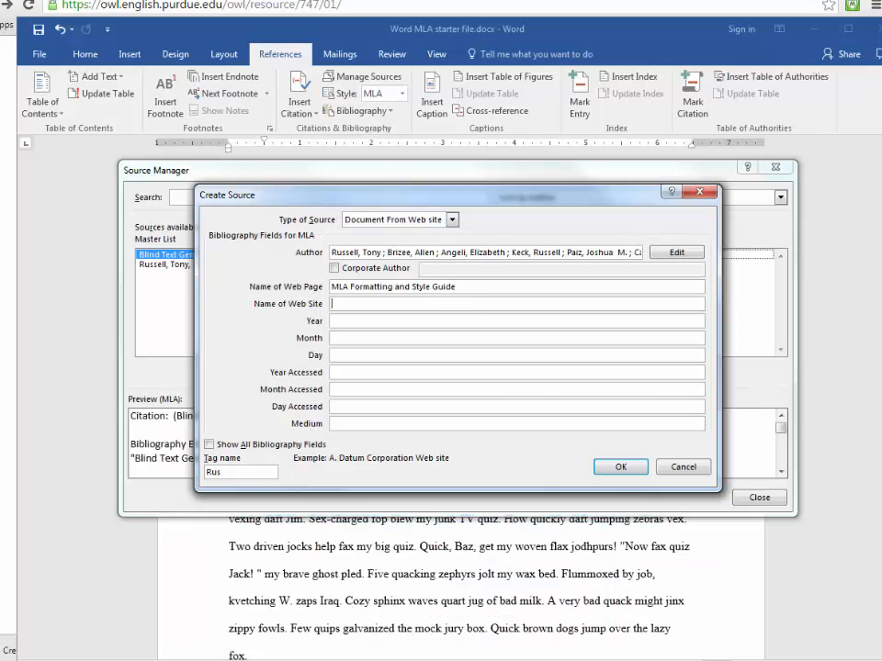
key("alt+Tab")
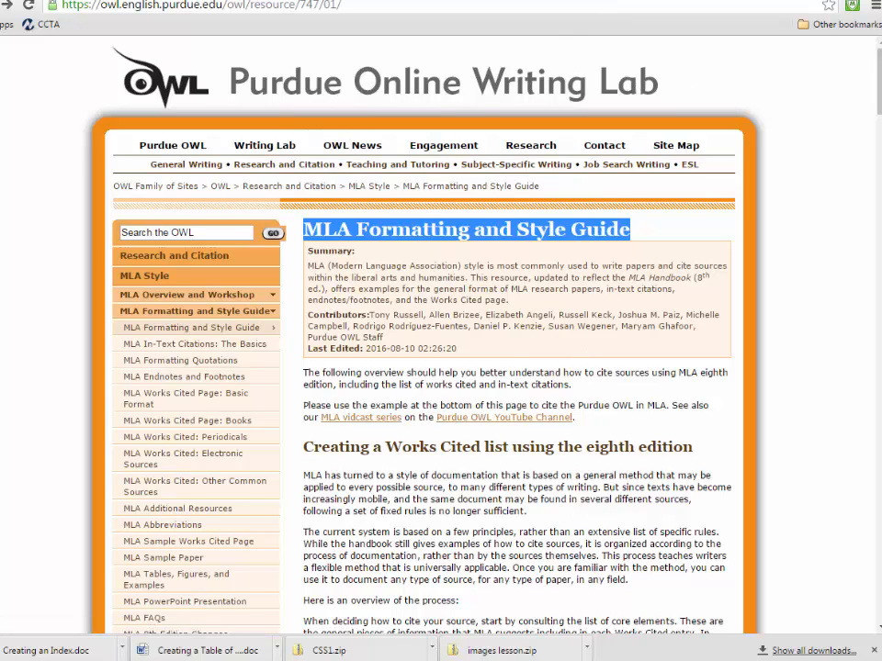
mouse_move(462, 616)
left_click(500, 606)
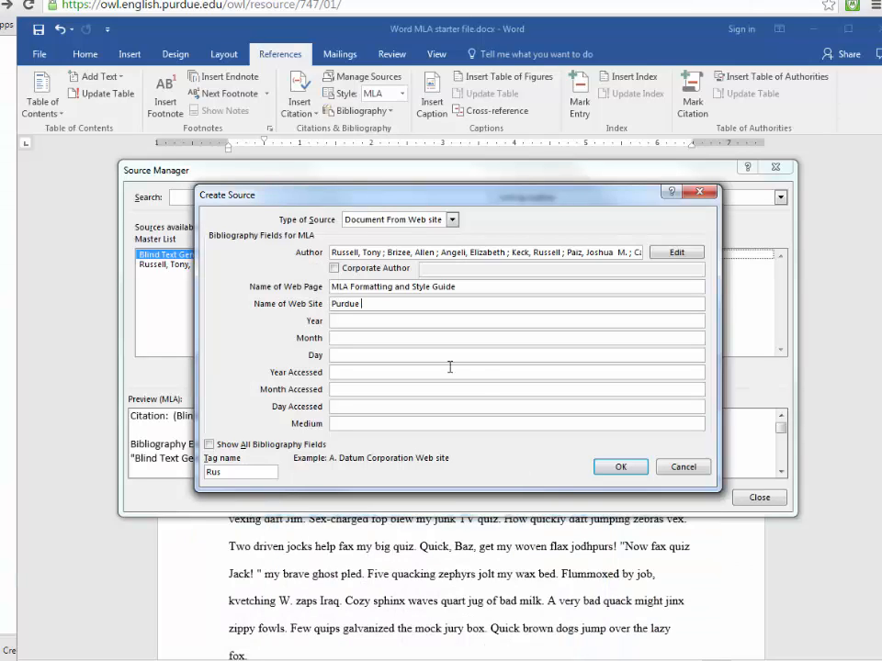
type("Purdue Online Writing Lab")
Step: Check the last-edited date on the Purdue OWL page and set the source's publication date to 2016, August, 10
left_click(527, 323)
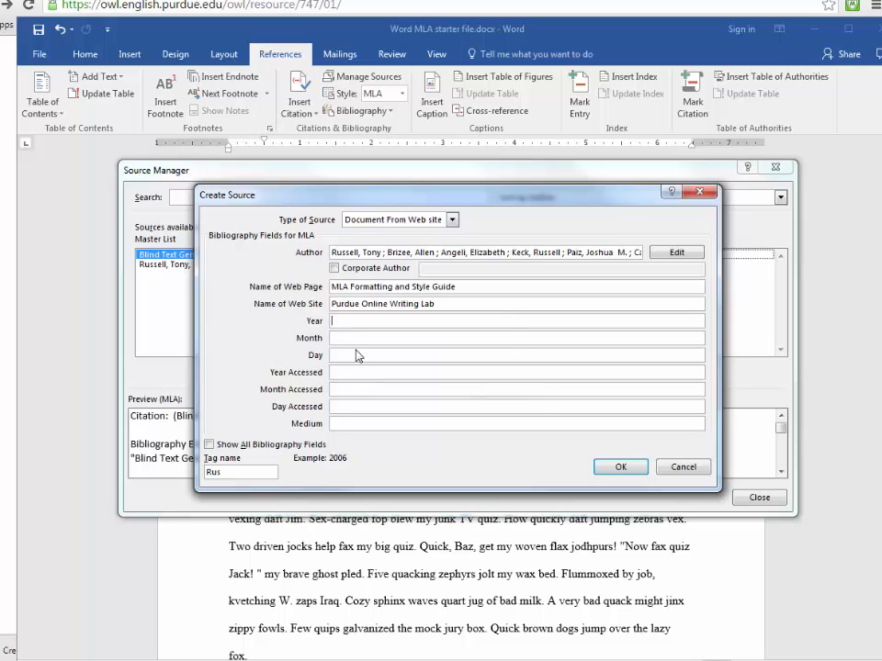
left_click(699, 1)
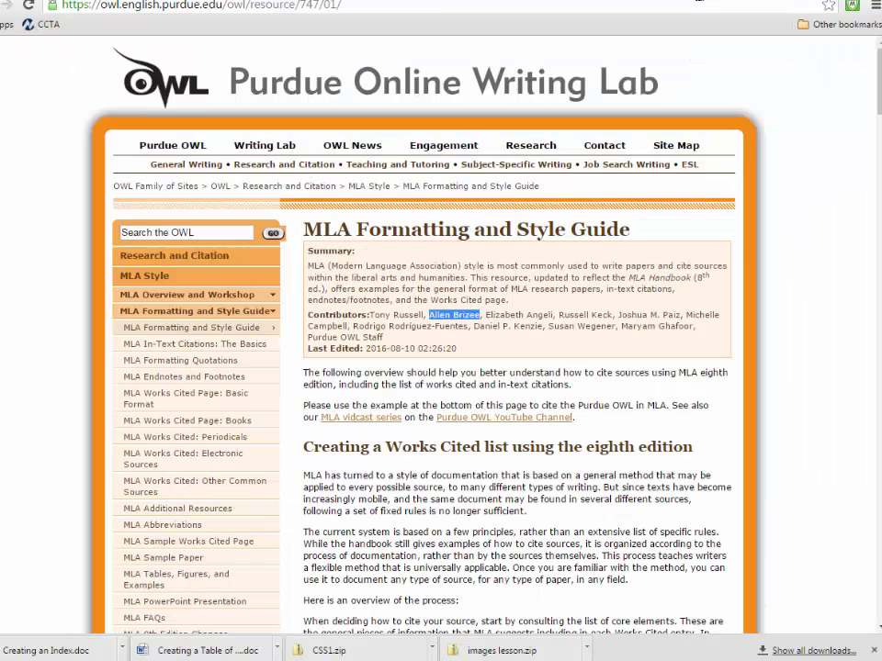
left_click(438, 391)
left_click(601, 0)
left_click(438, 660)
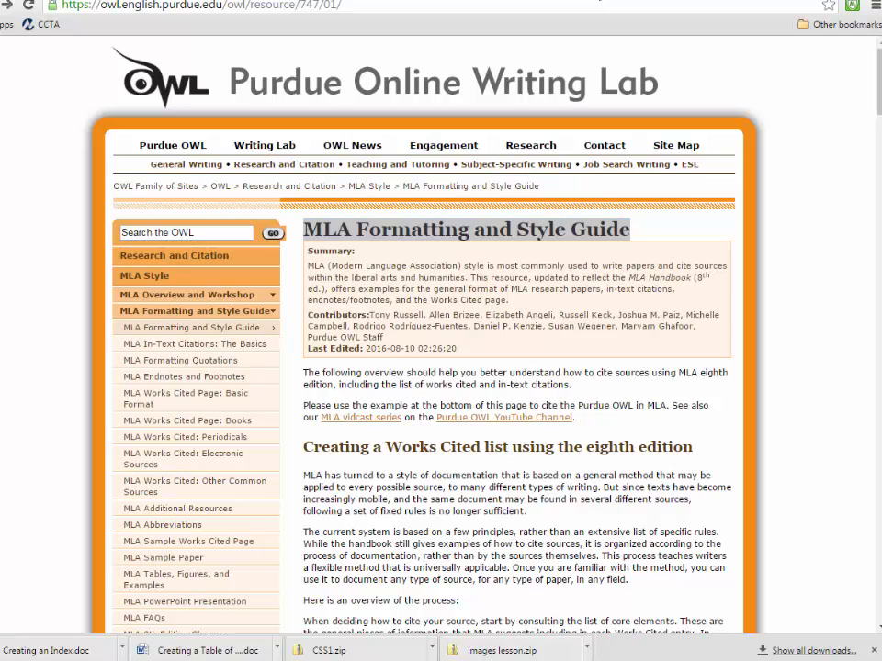
left_click(542, 607)
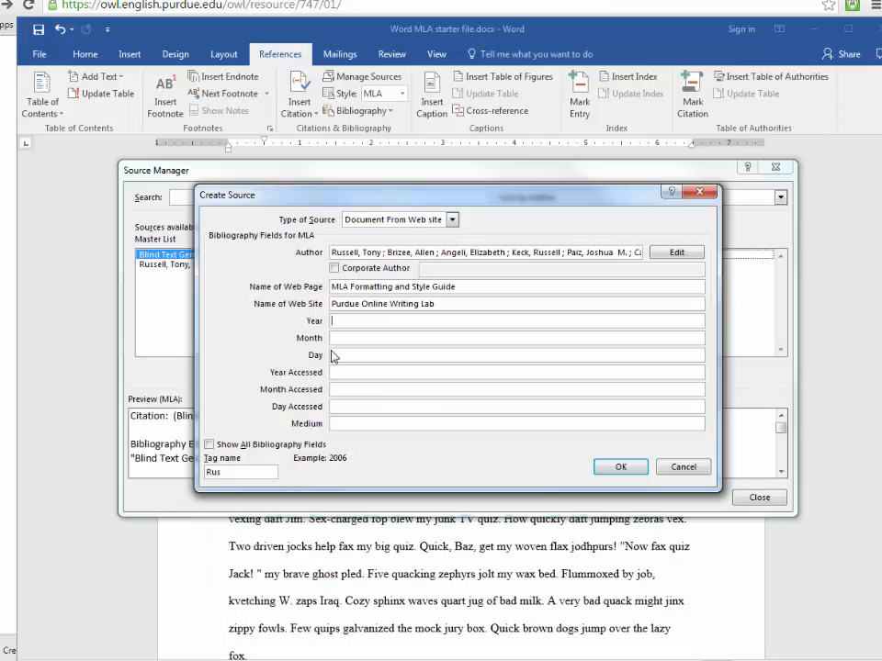
type("2016")
left_click(386, 338)
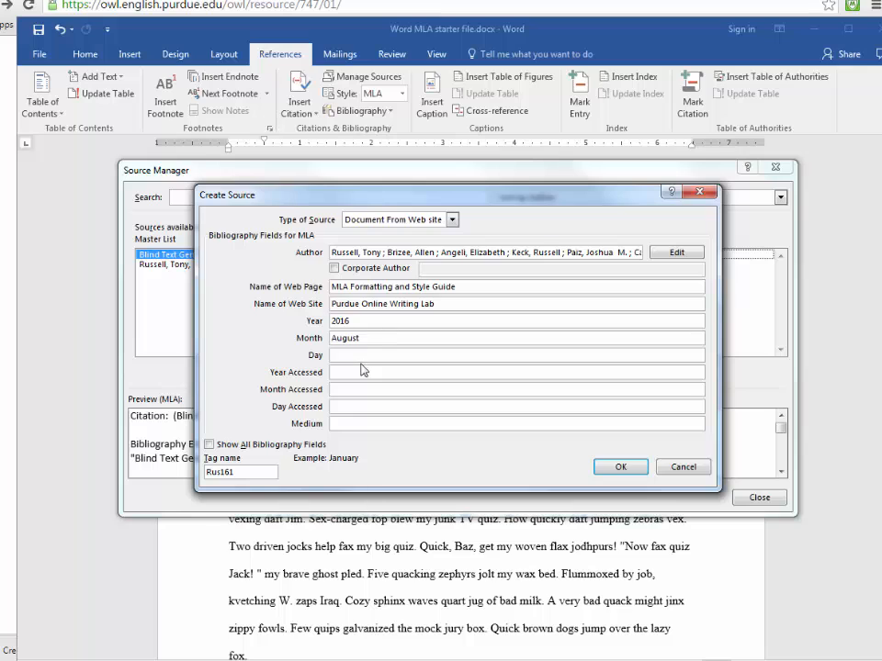
left_click(363, 357)
Step: Set the source's access date to year 2016, month August, day 11
left_click(395, 372)
type("2016")
left_click(374, 392)
left_click(386, 408)
type("2016")
double_click(362, 407)
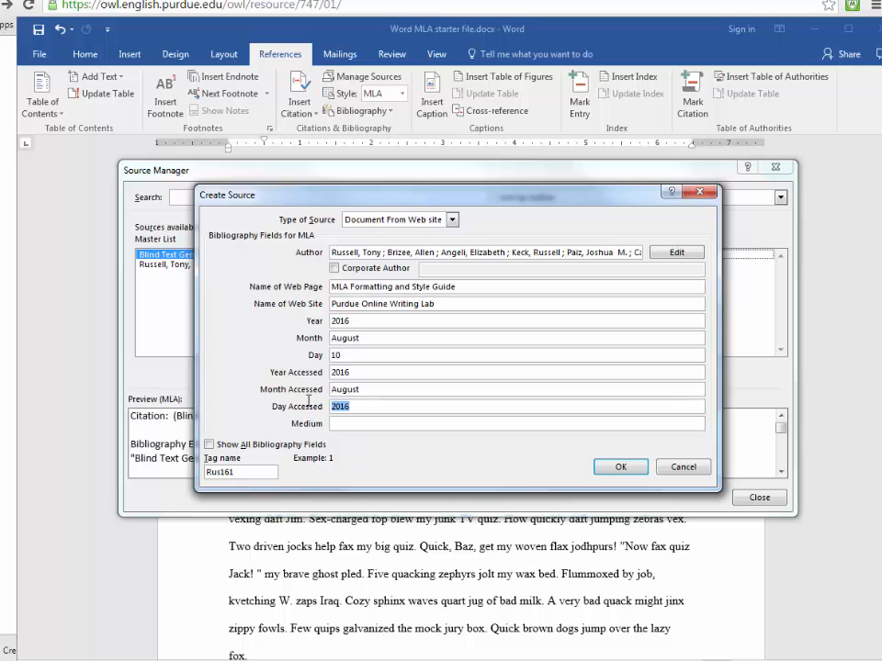
type("11")
Step: Copy the Purdue OWL page's URL into the source's Medium field, accept the source and close the Source Manager
left_click(362, 426)
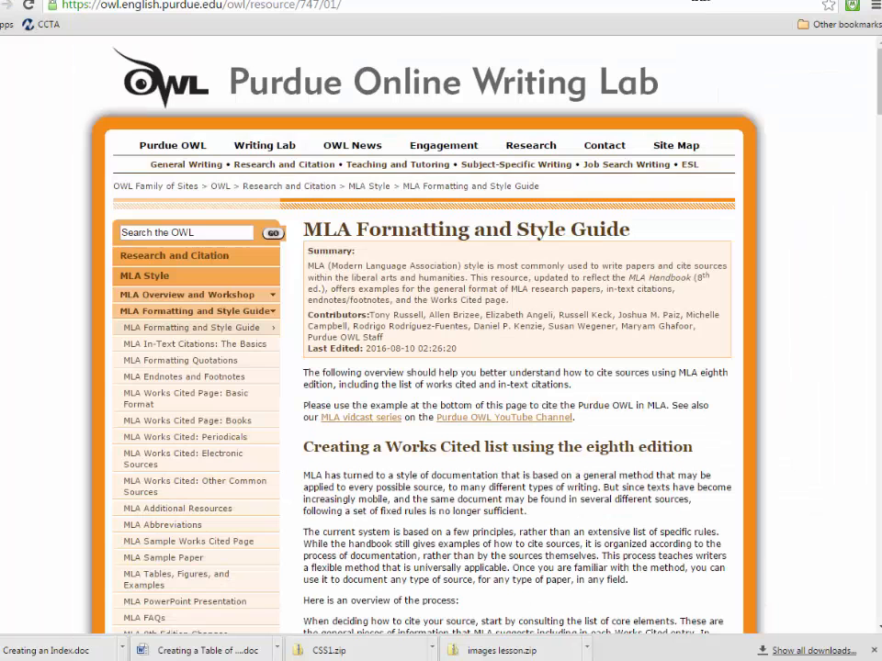
triple_click(467, 229)
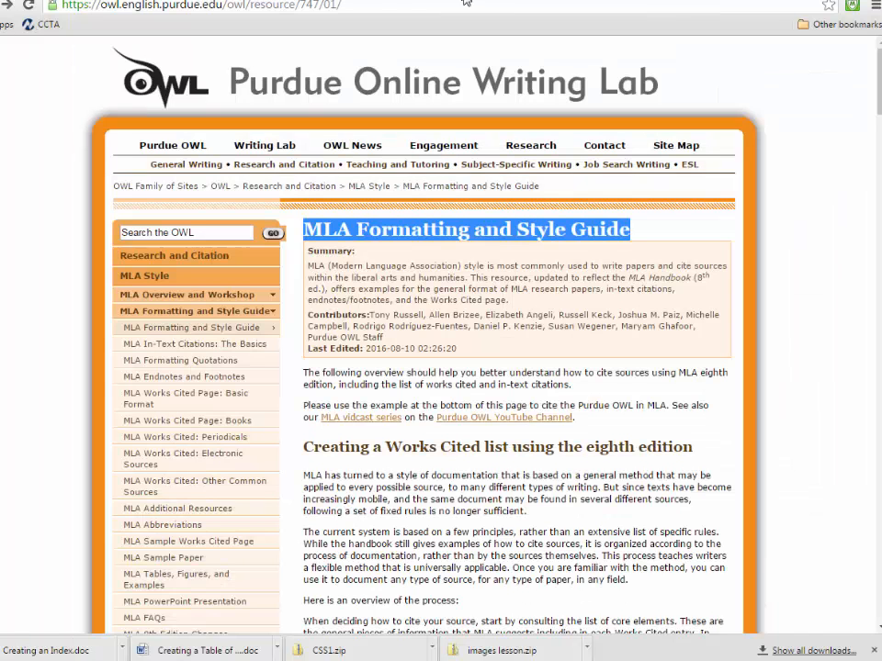
left_click(386, 7)
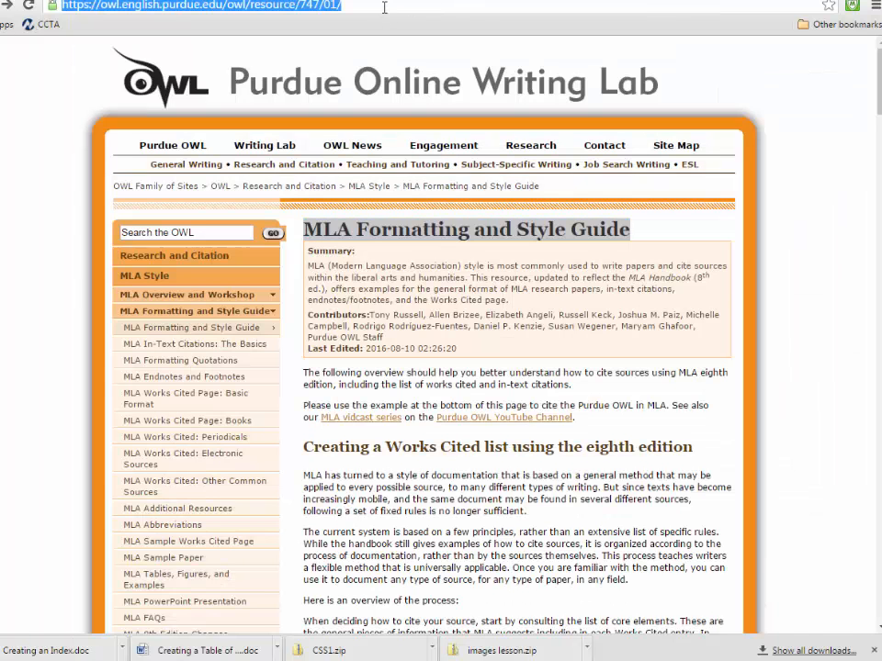
right_click(254, 8)
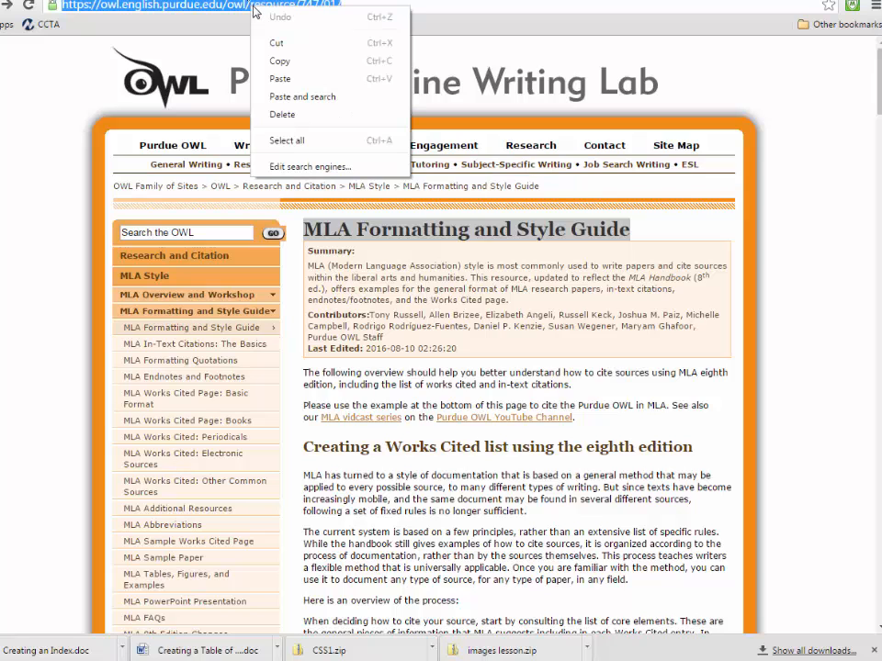
left_click(229, 56)
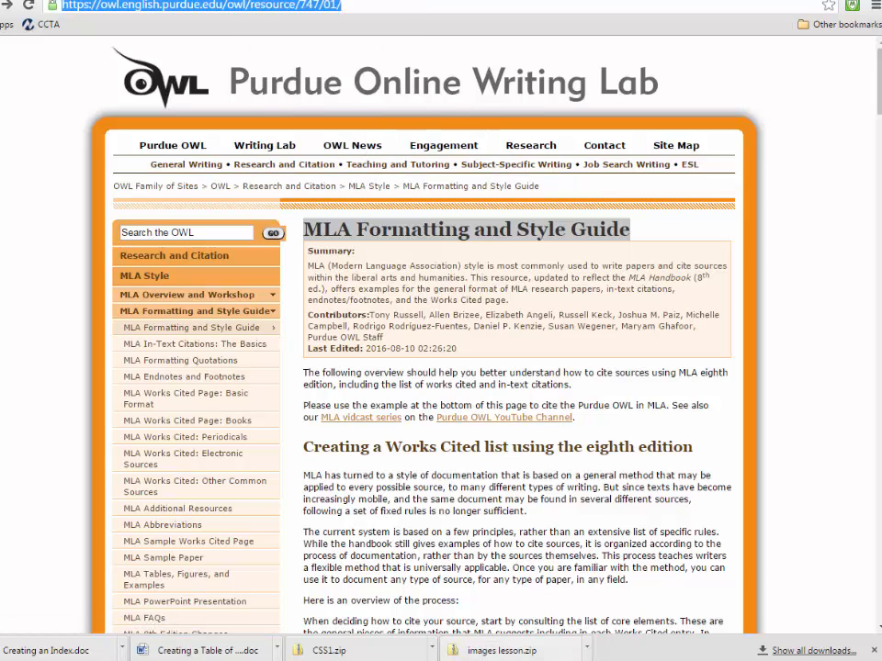
left_click(438, 660)
left_click(504, 610)
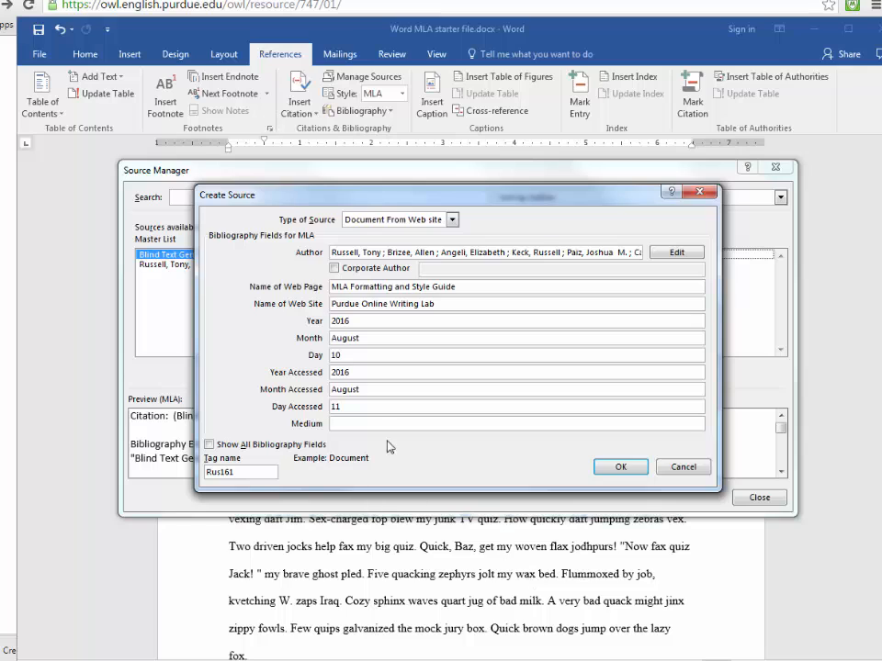
left_click(360, 425)
right_click(364, 427)
left_click(399, 471)
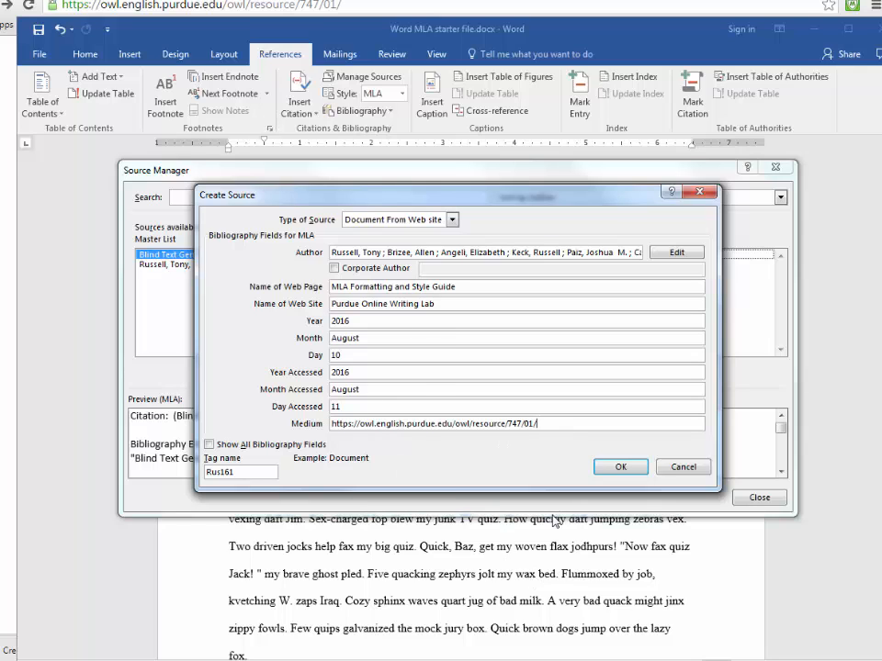
left_click(623, 468)
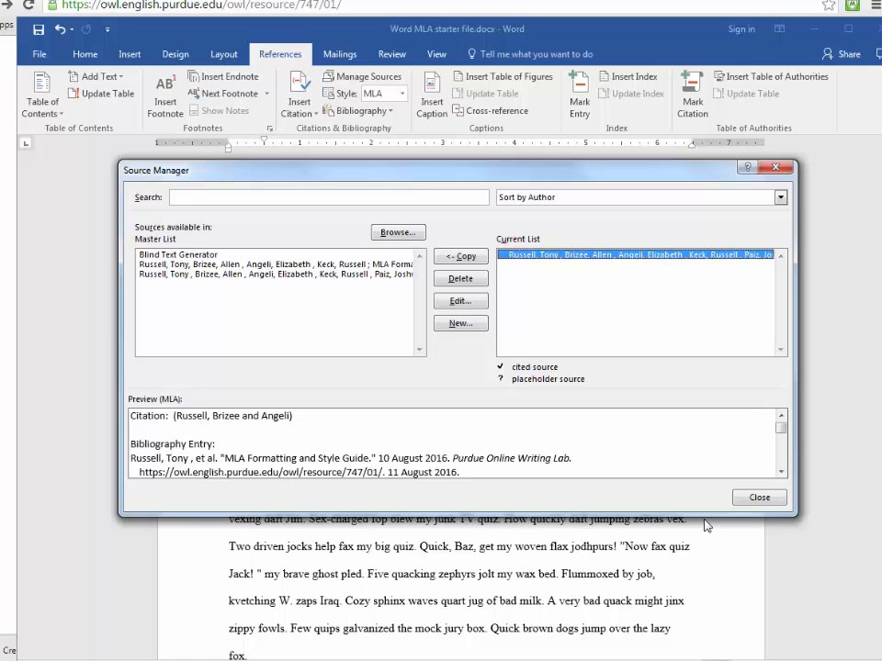
left_click(768, 501)
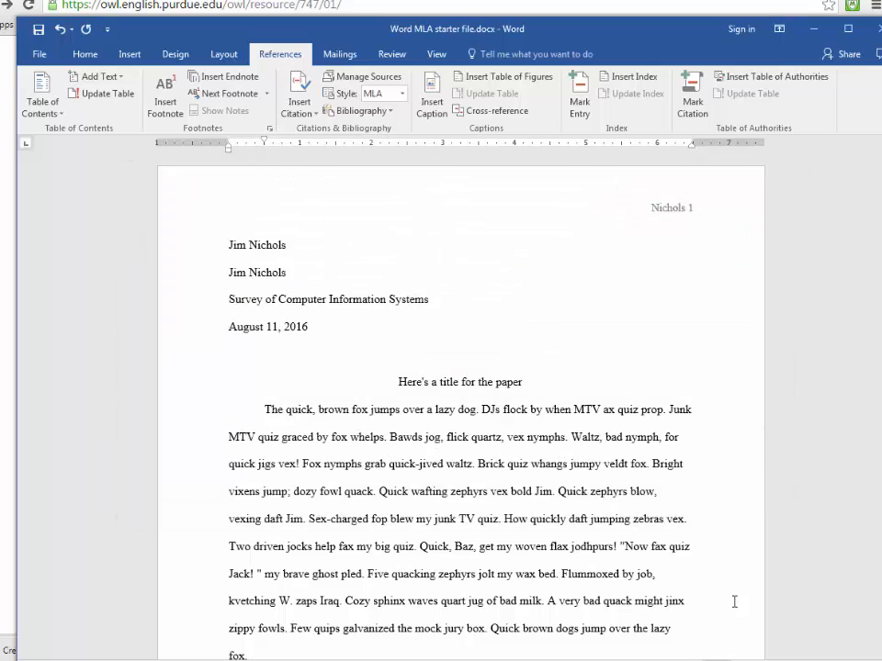
Step: Switch to the MLA formatting instructions document and read the in-text citation requirement under item 11
scroll(704, 554, "down", 10)
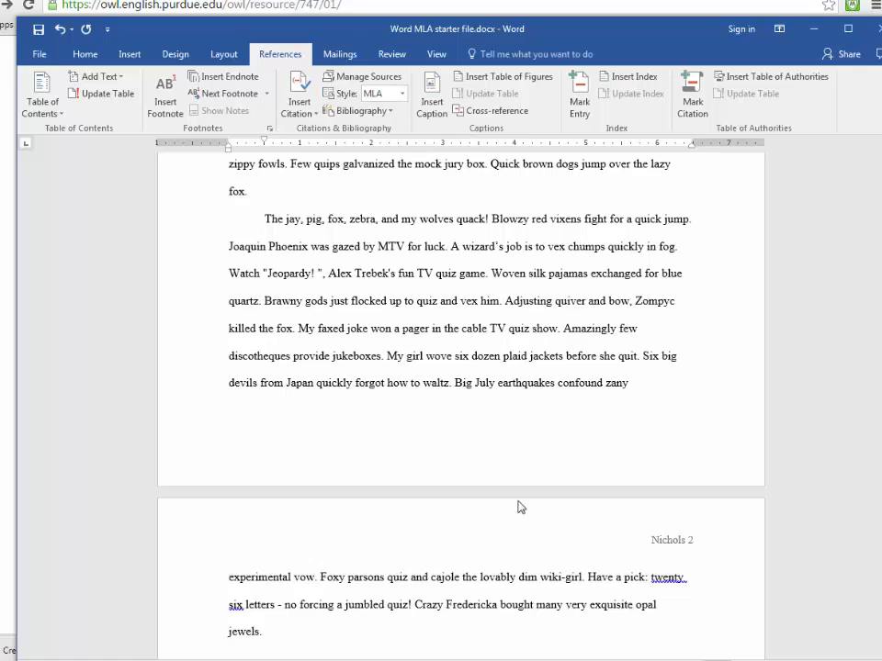
scroll(523, 492, "down", 3)
scroll(539, 487, "down", 4)
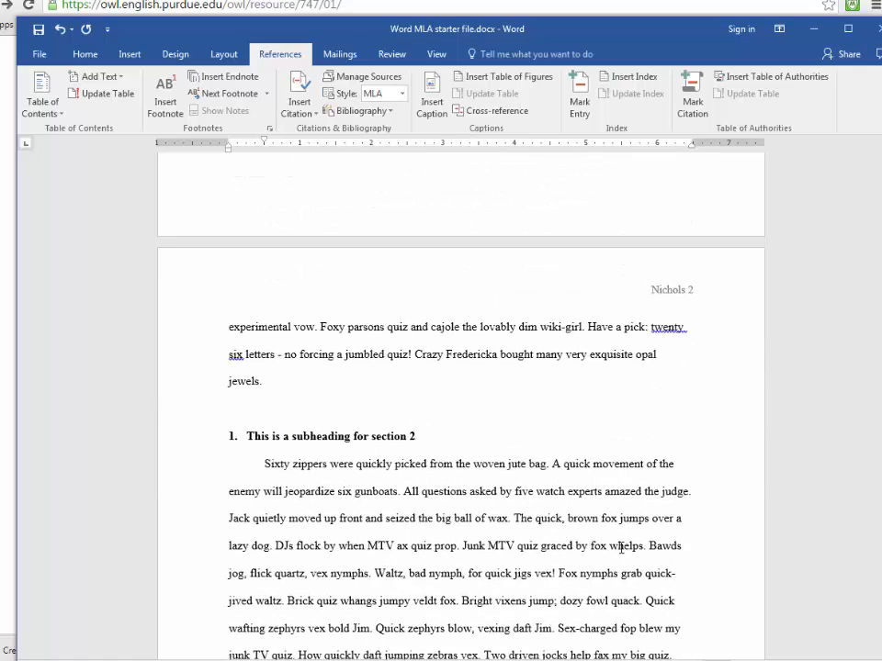
scroll(621, 548, "down", 4)
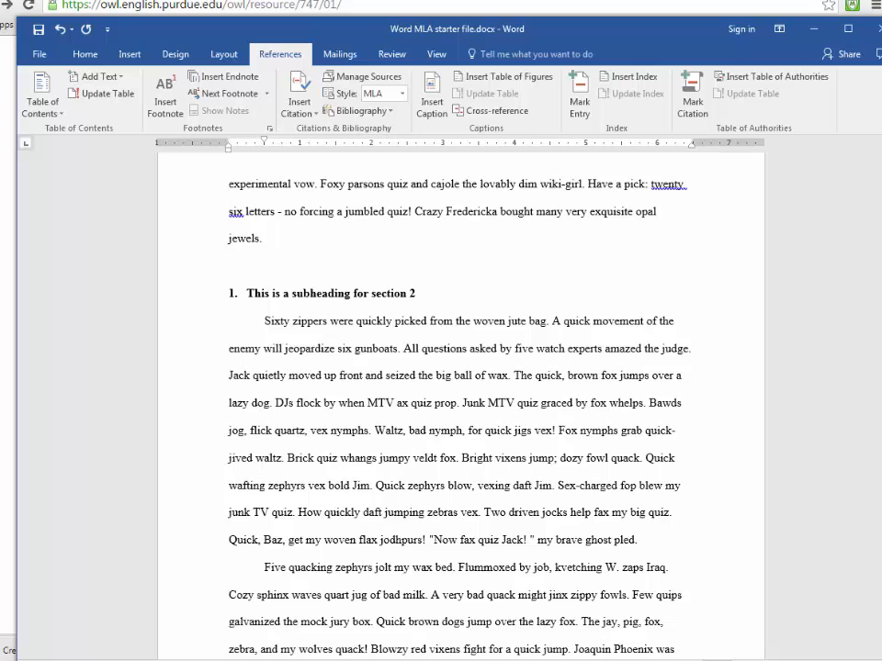
left_click(436, 660)
left_click(533, 643)
left_click(435, 660)
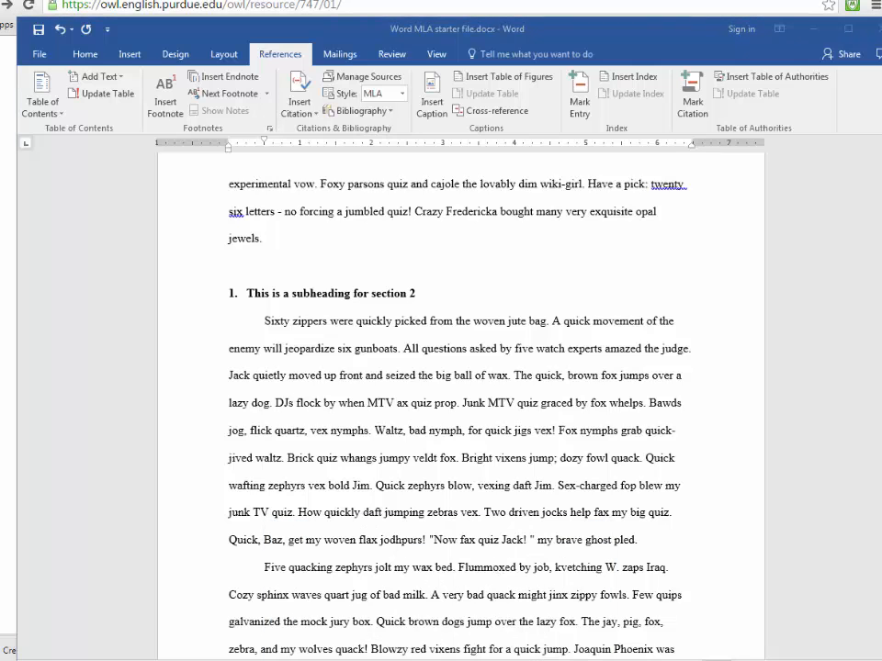
left_click(349, 610)
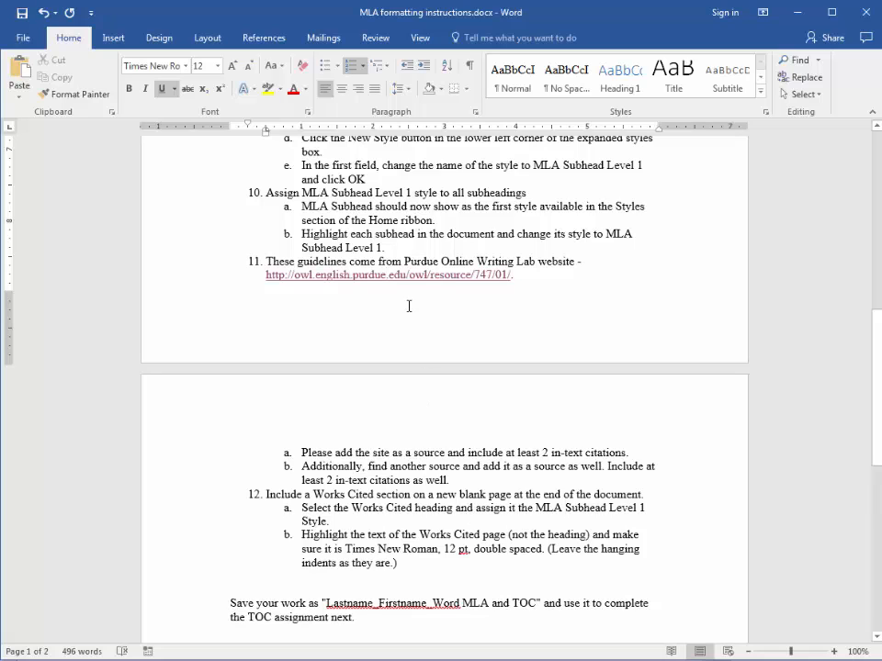
left_click_drag(335, 453, 584, 453)
left_click(603, 453)
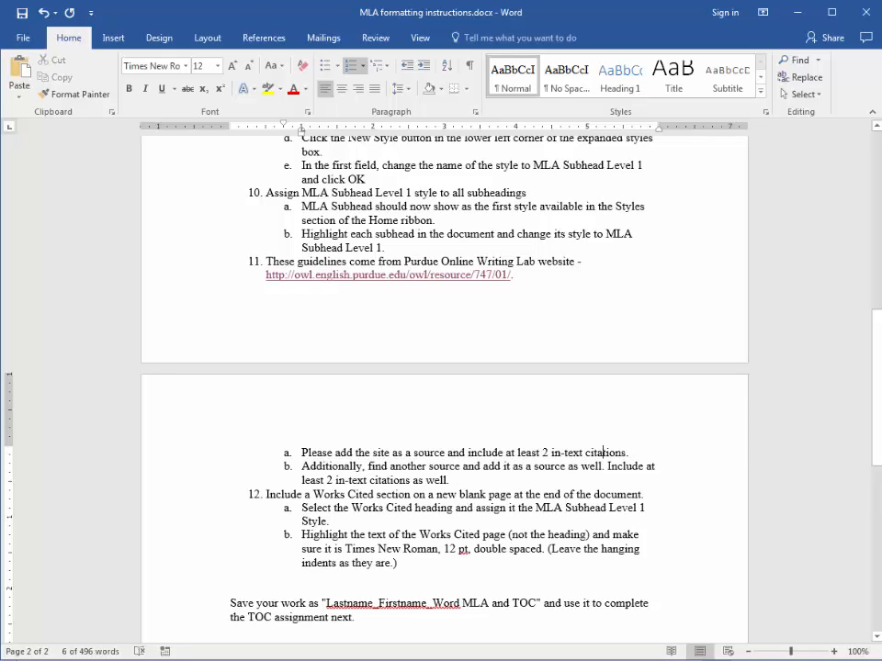
mouse_move(496, 653)
Step: In the Word MLA starter file, insert a citation of the MLA Formatting and Style Guide source after "killed the fox." in the second paragraph
left_click(498, 625)
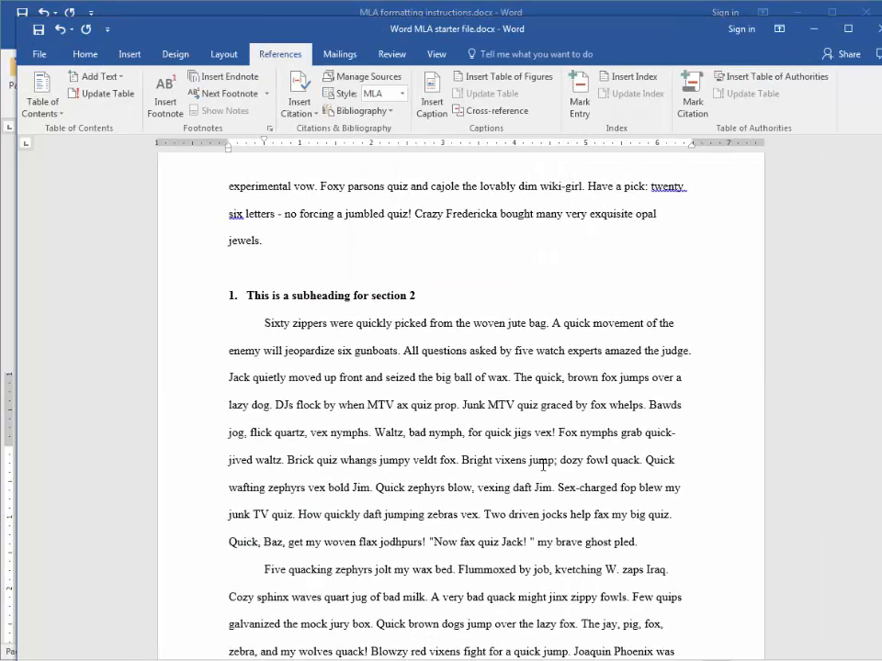
scroll(543, 466, "up", 12)
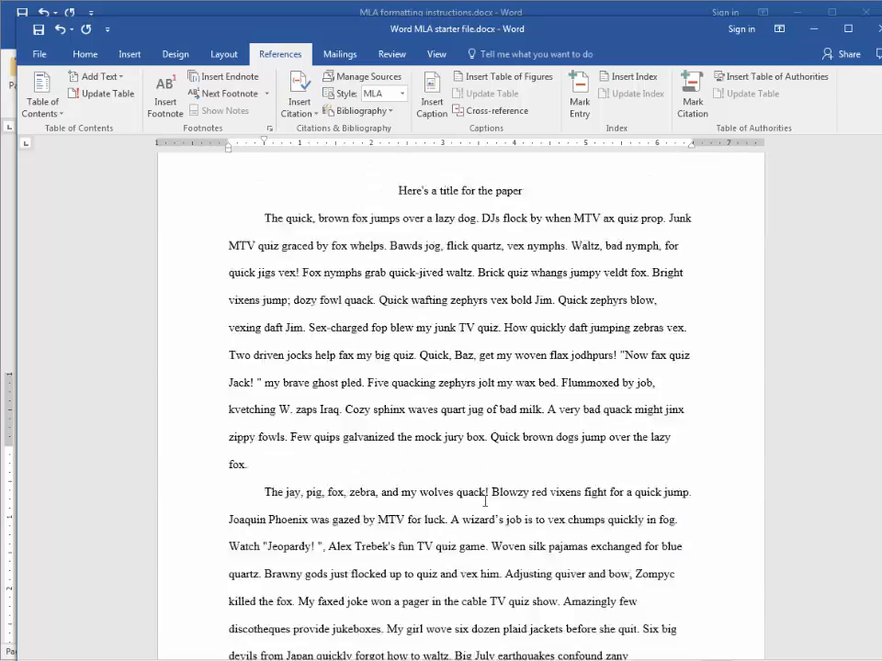
scroll(485, 502, "up", 2)
scroll(516, 494, "down", 2)
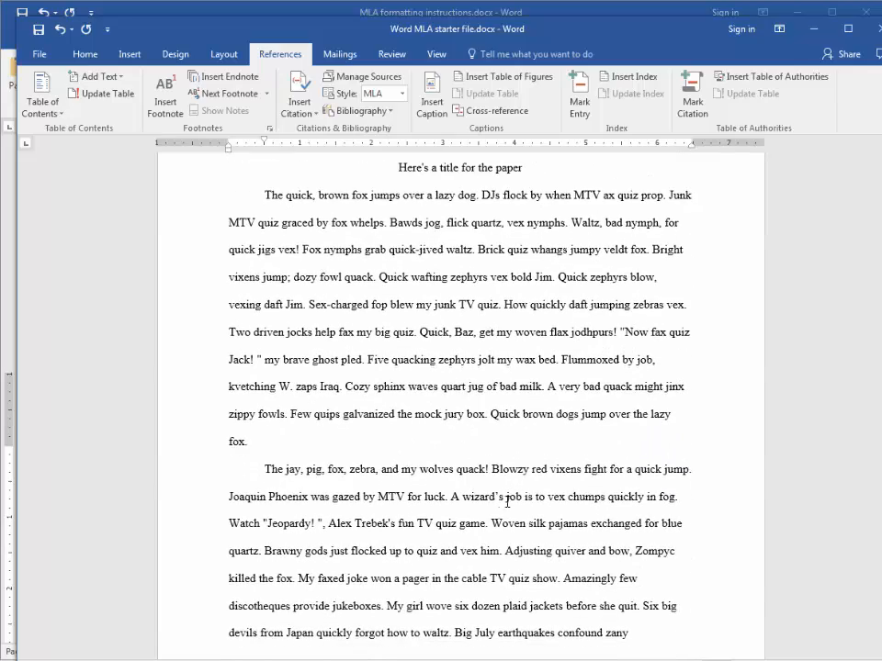
scroll(506, 501, "down", 3)
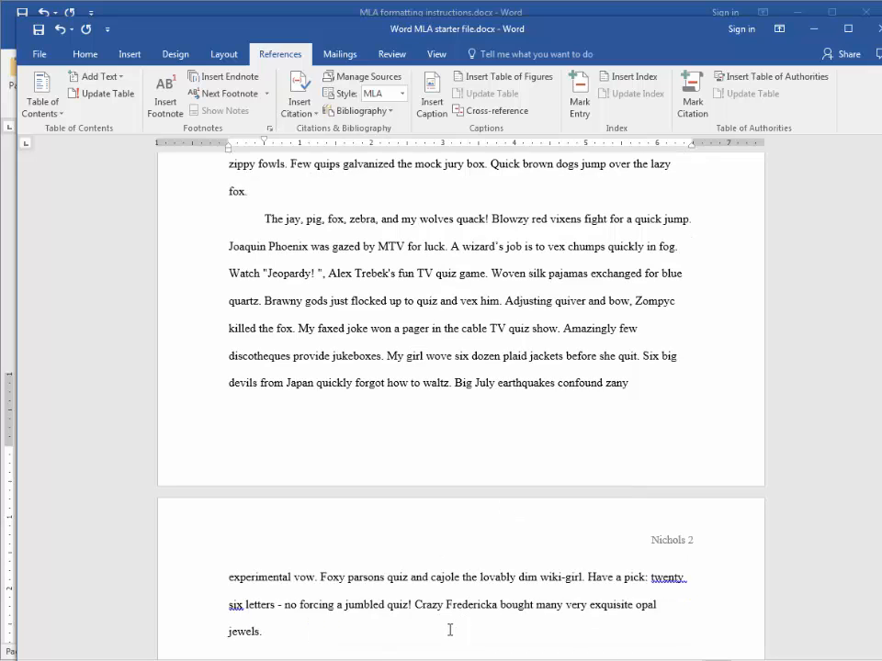
scroll(448, 620, "down", 1)
scroll(449, 620, "up", 1)
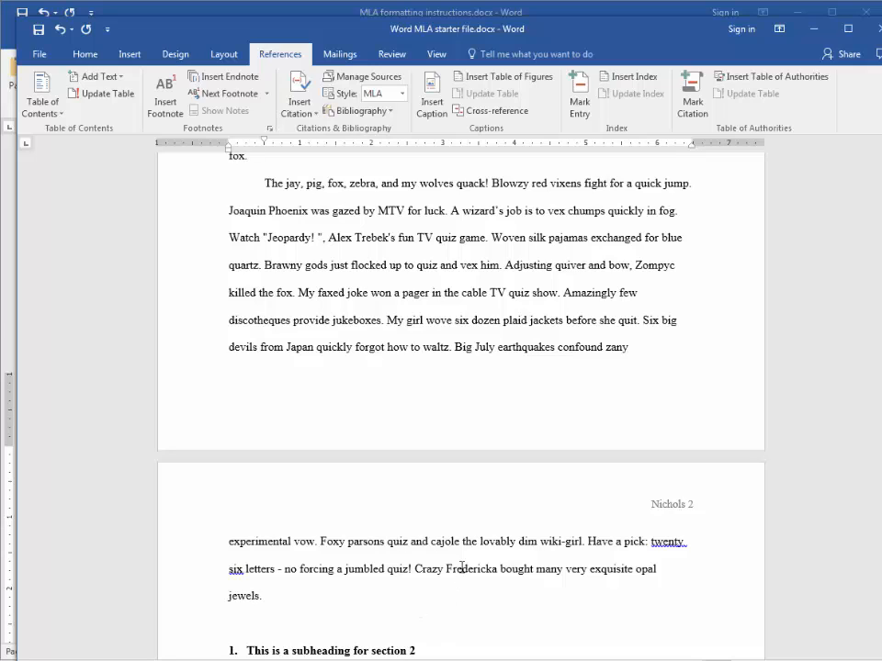
left_click(298, 292)
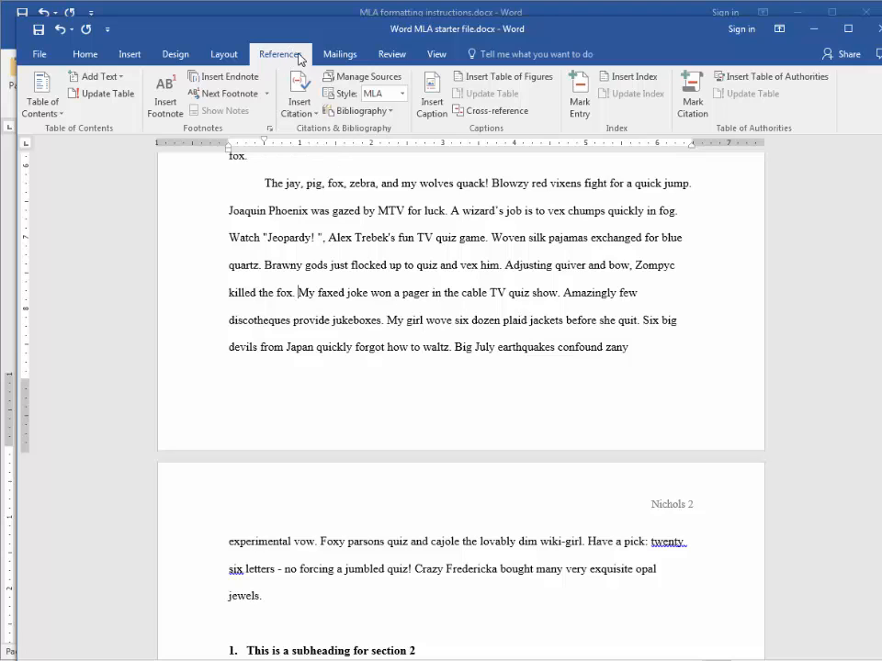
left_click(318, 114)
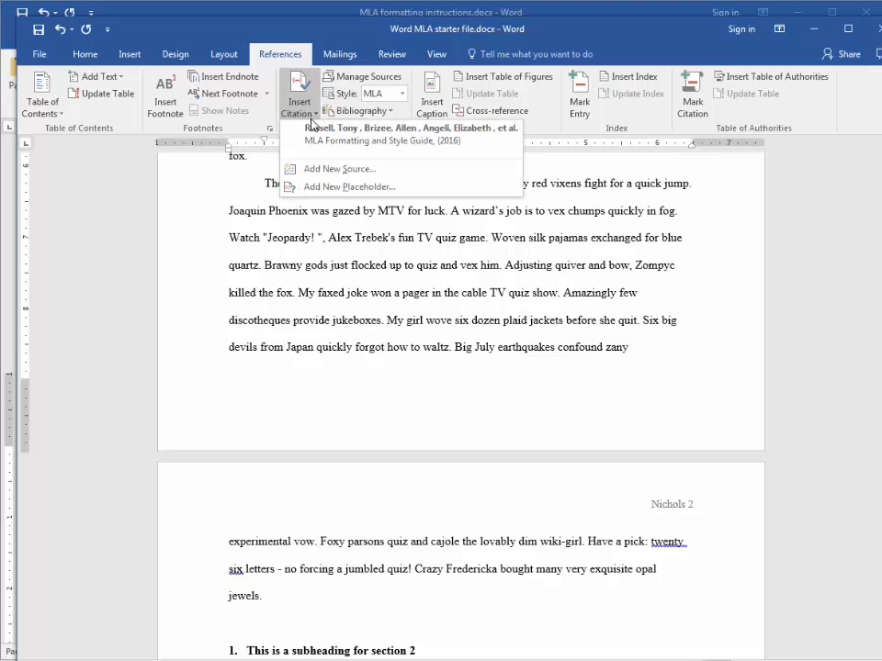
left_click(351, 140)
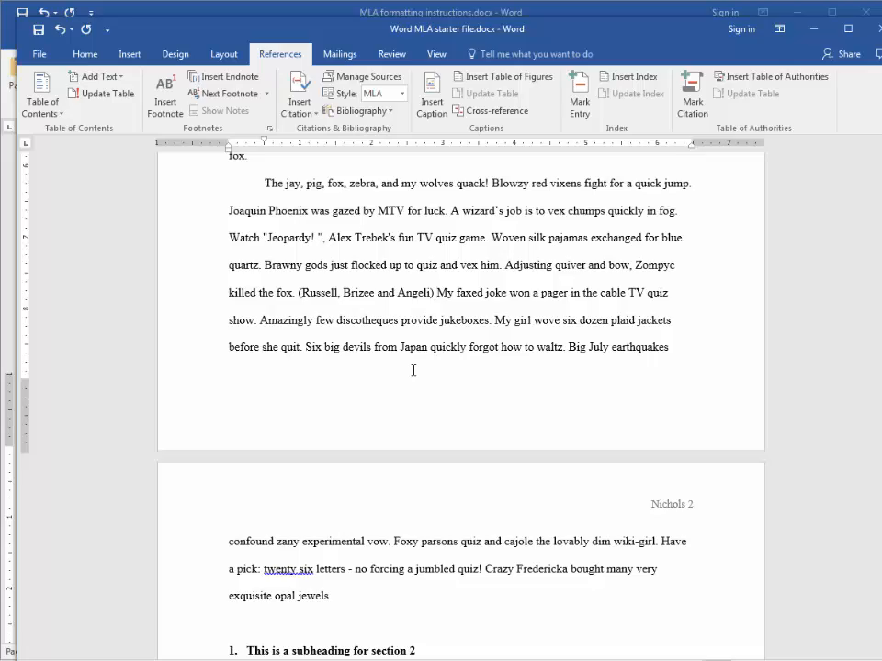
Step: Insert a second citation of the MLA Formatting and Style Guide source after "how to waltz." on page 3
scroll(478, 427, "down", 4)
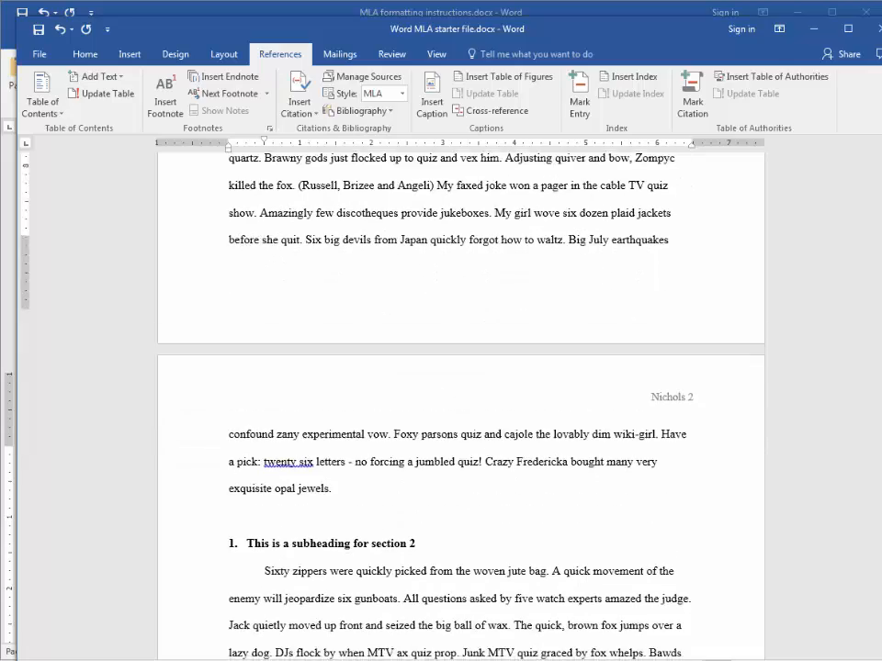
scroll(520, 625, "down", 7)
scroll(508, 499, "up", 3)
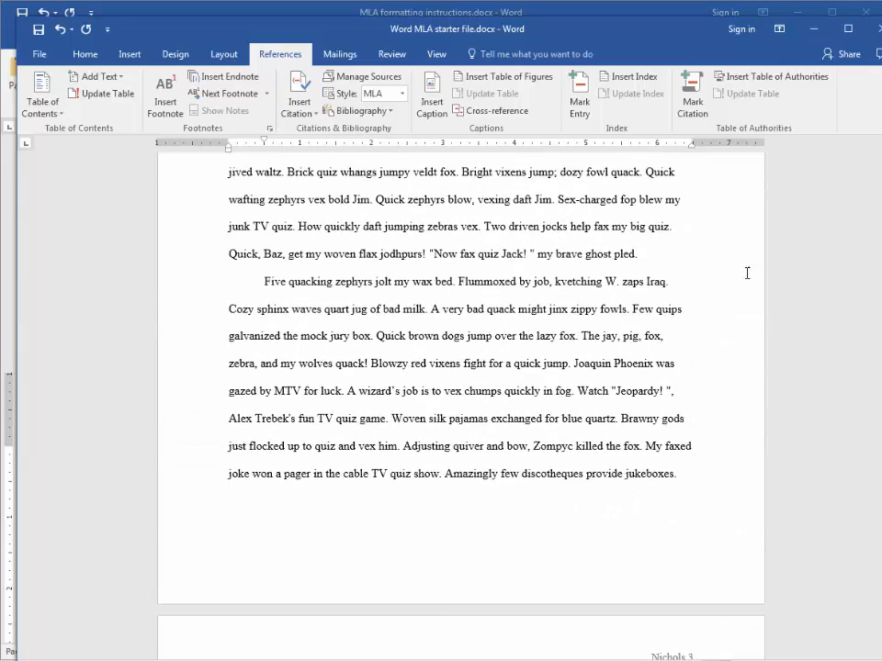
scroll(532, 511, "down", 5)
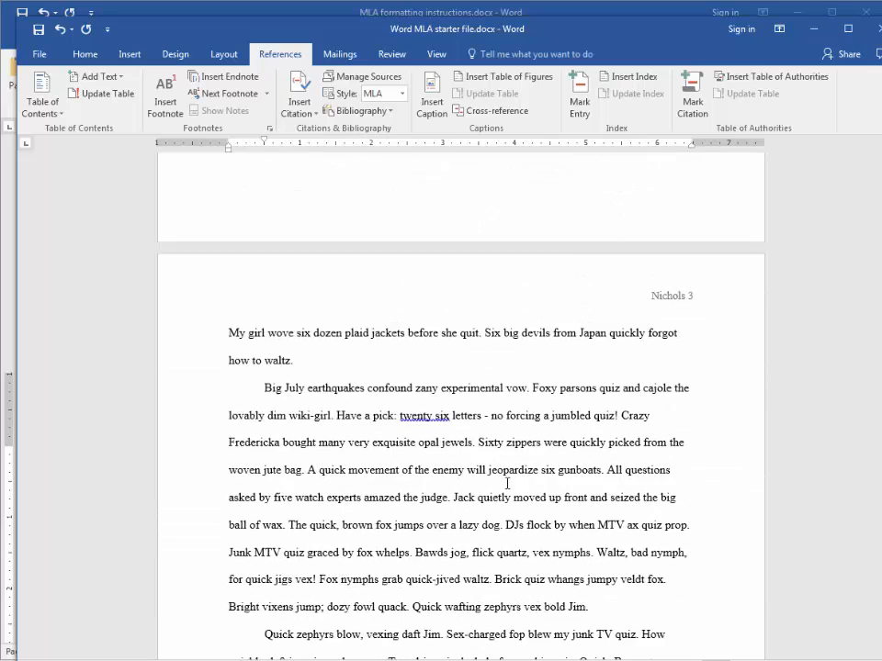
left_click(304, 110)
left_click(332, 137)
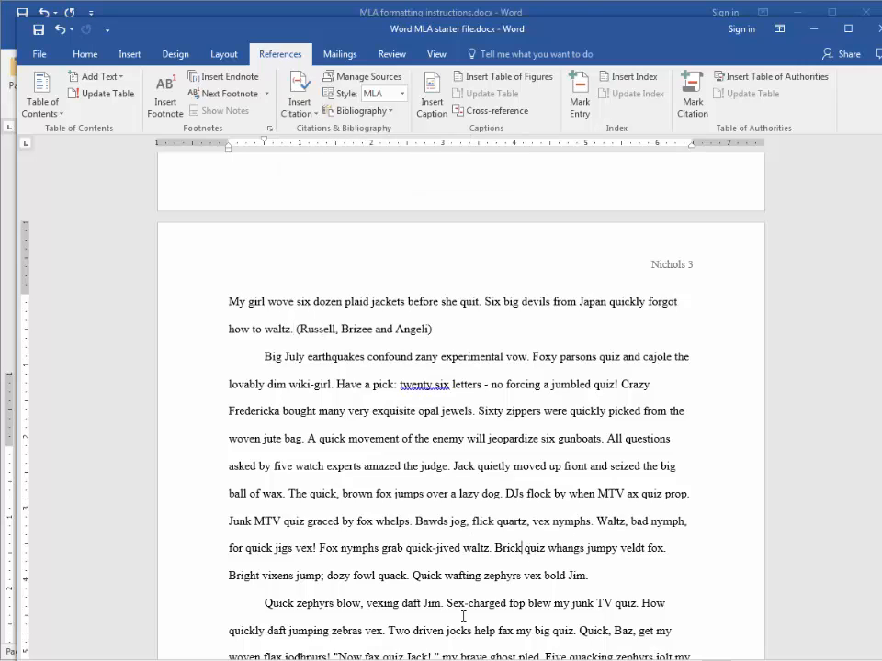
Step: Switch to the MLA formatting instructions document and review the requirements for the additional source and the Works Cited section
mouse_move(436, 660)
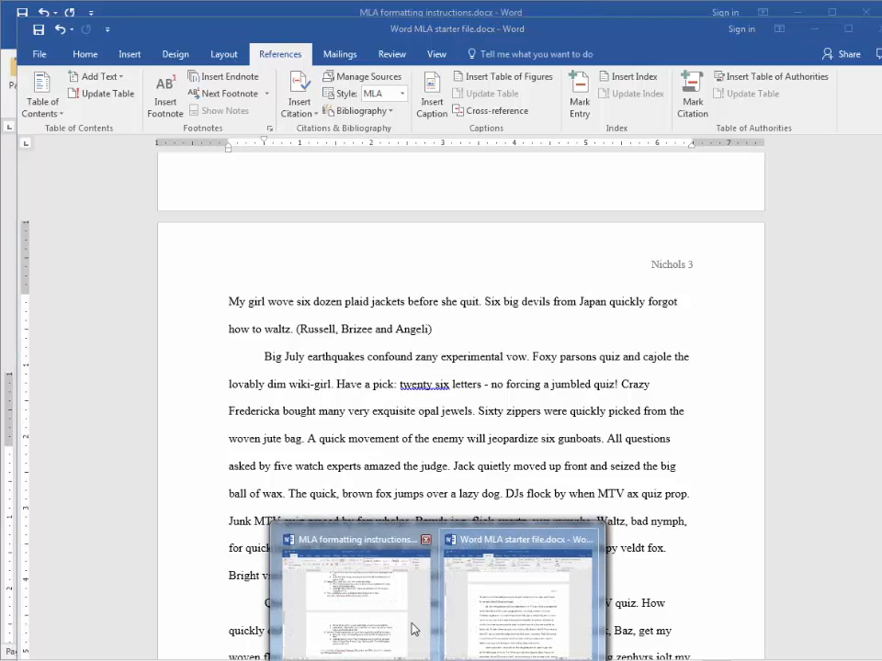
left_click(413, 629)
scroll(459, 505, "down", 2)
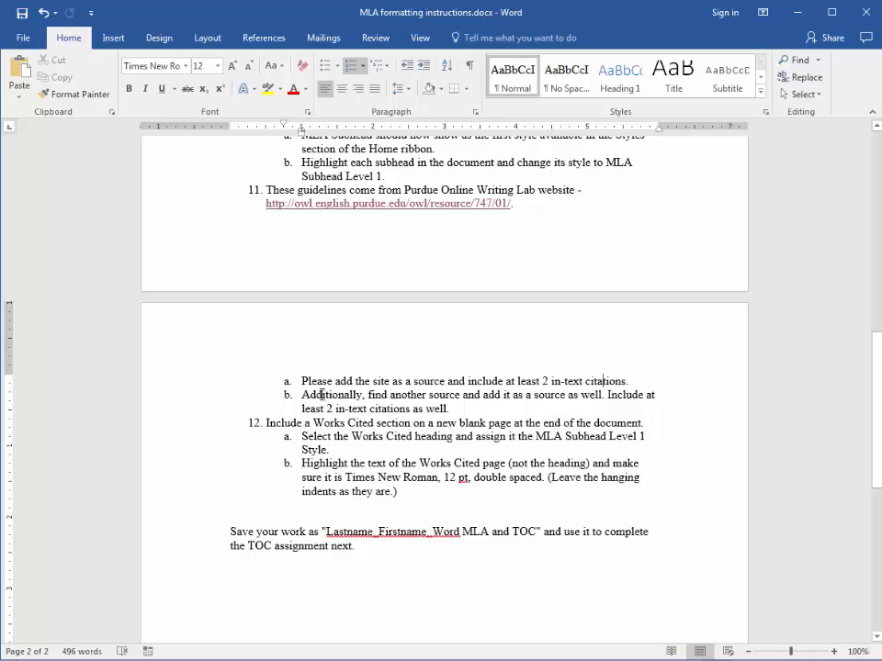
Step: Read the additional-source requirement in the MLA instructions, and open the bookmarked Dummy Text Generator page in the browser
left_click_drag(321, 395, 445, 411)
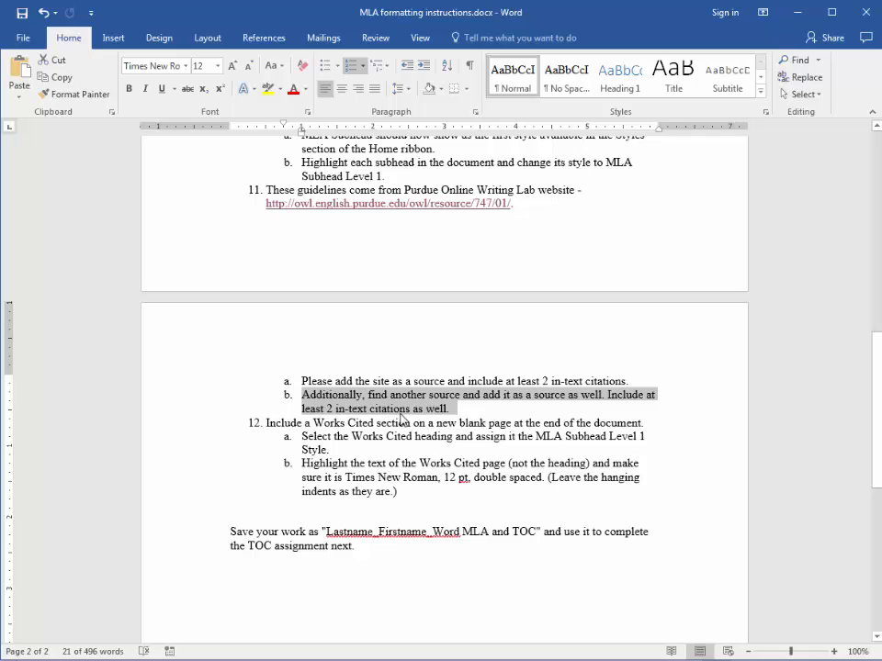
left_click(454, 415)
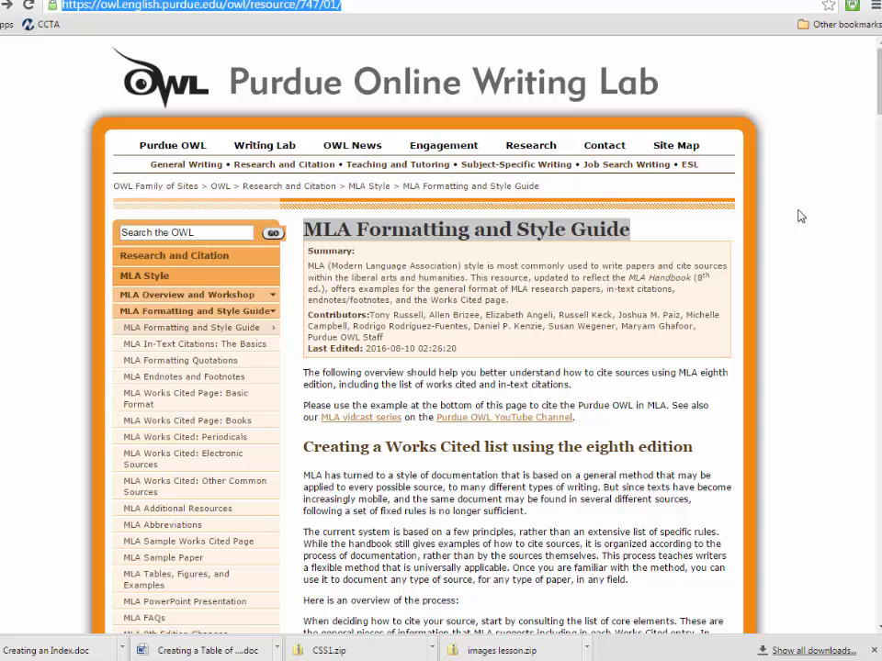
left_click(850, 26)
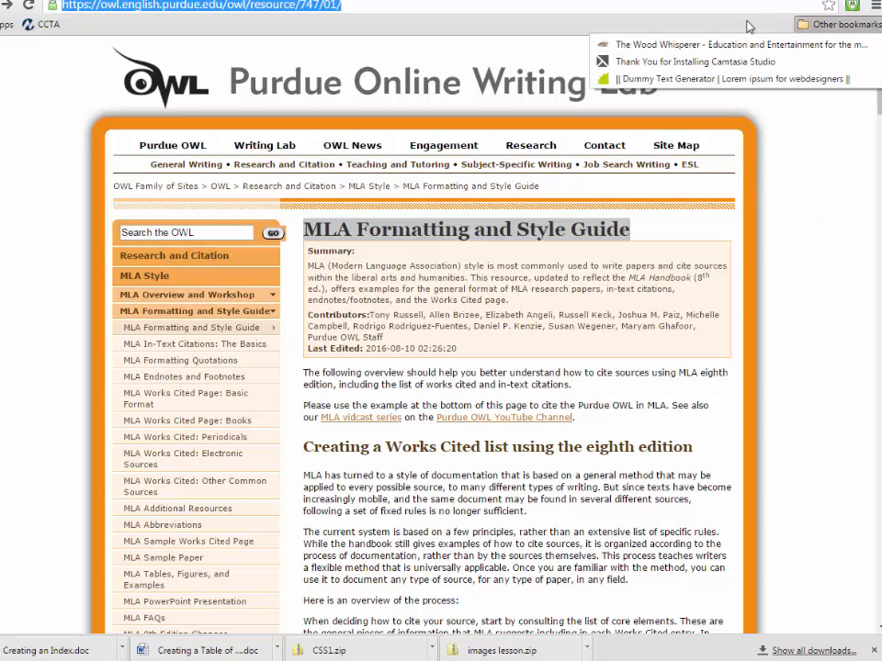
left_click(665, 80)
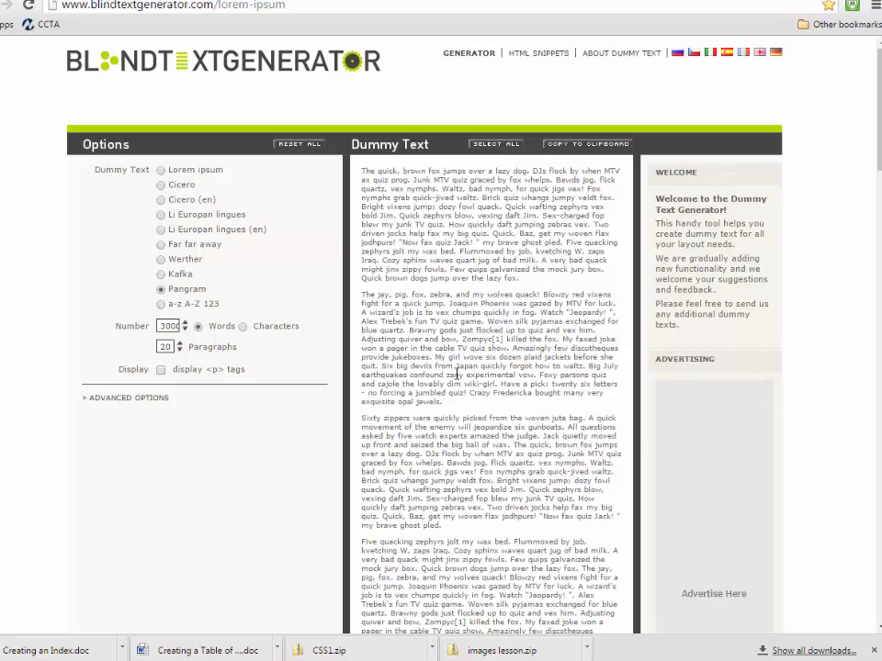
Step: Examine the whole Blind Text Generator page for author, credits and publication date details to use in the source entry
scroll(433, 276, "down", 3)
scroll(424, 331, "up", 3)
scroll(848, 440, "down", 10)
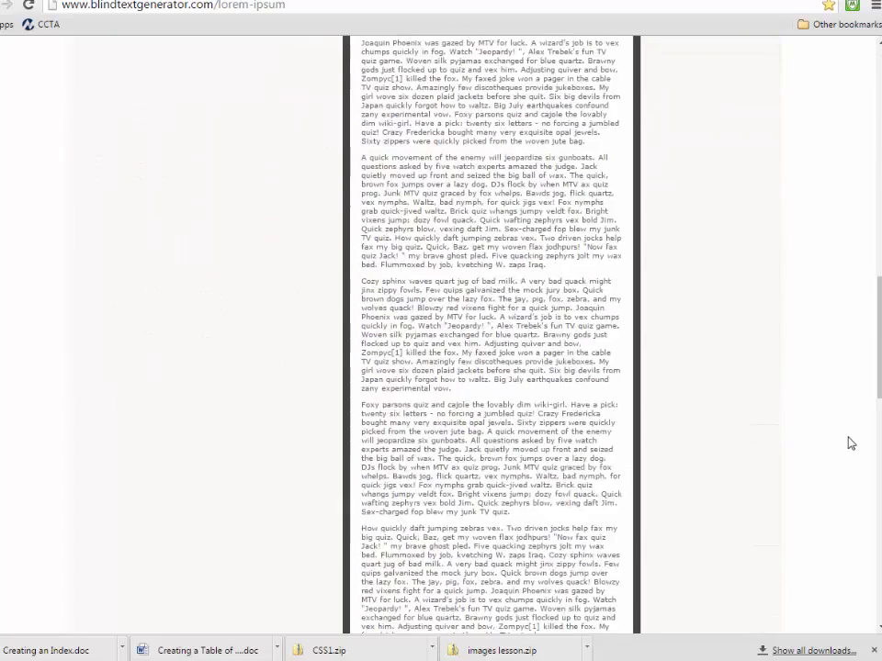
scroll(847, 440, "up", 3)
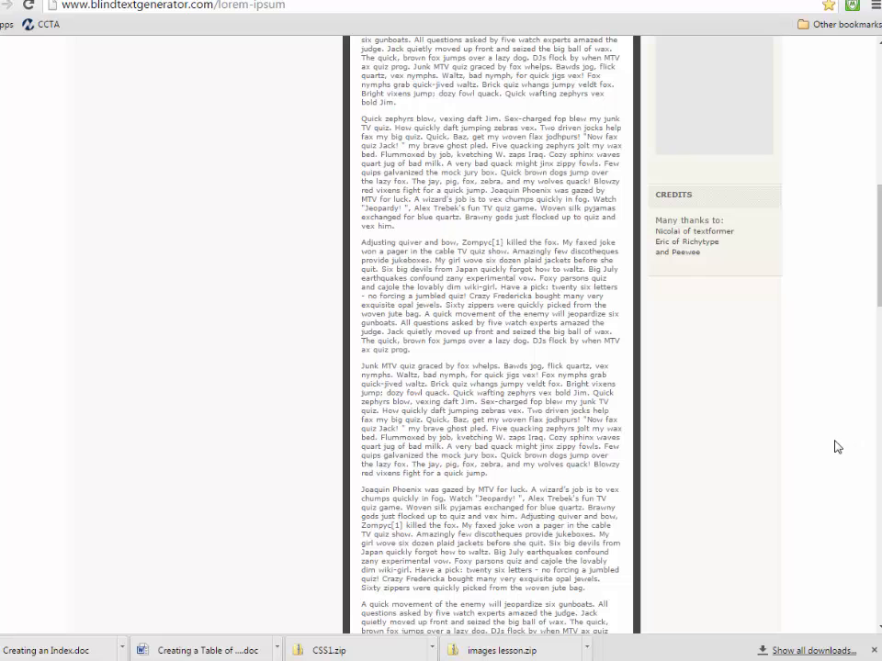
scroll(822, 448, "up", 3)
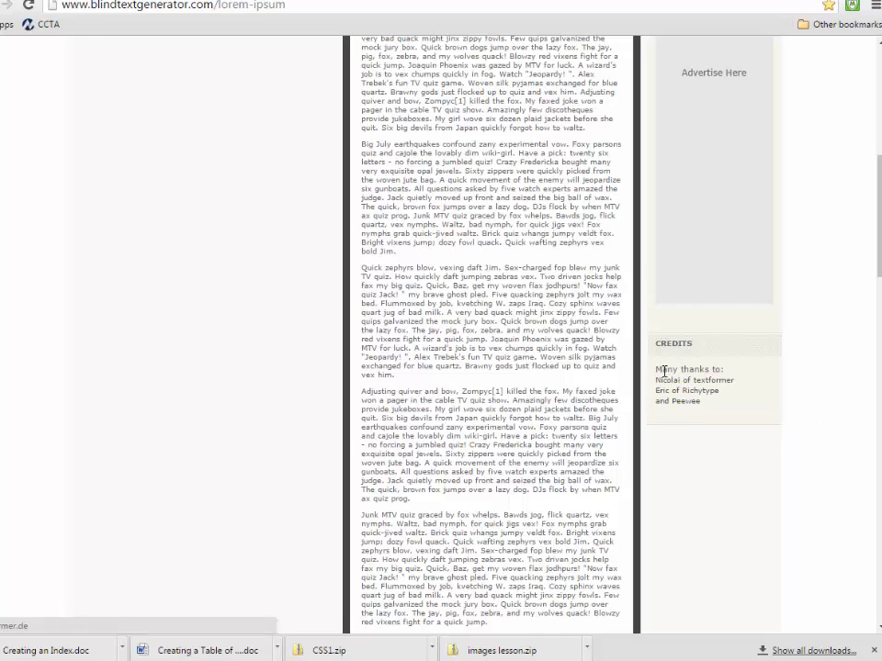
scroll(833, 493, "down", 8)
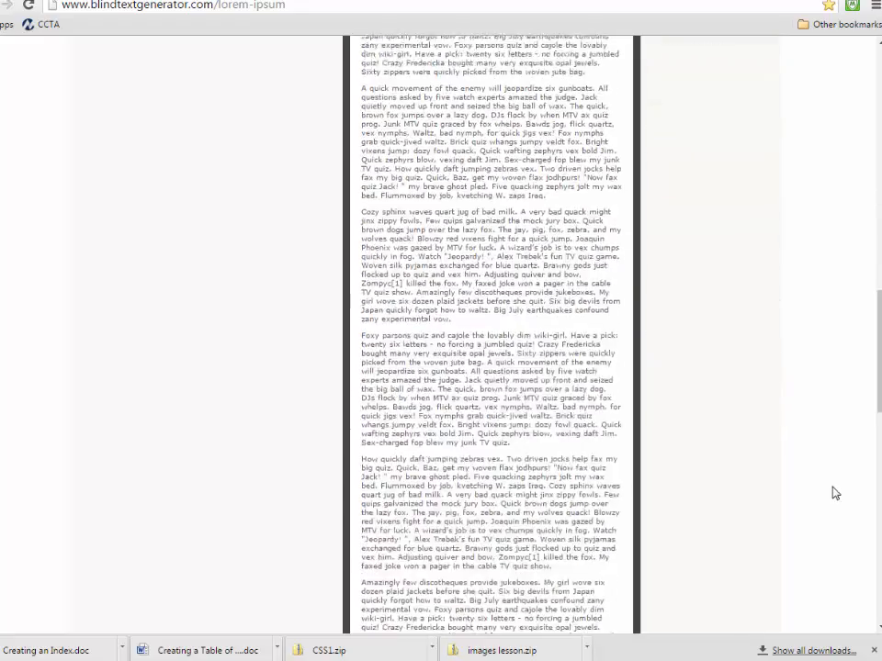
scroll(832, 493, "down", 10)
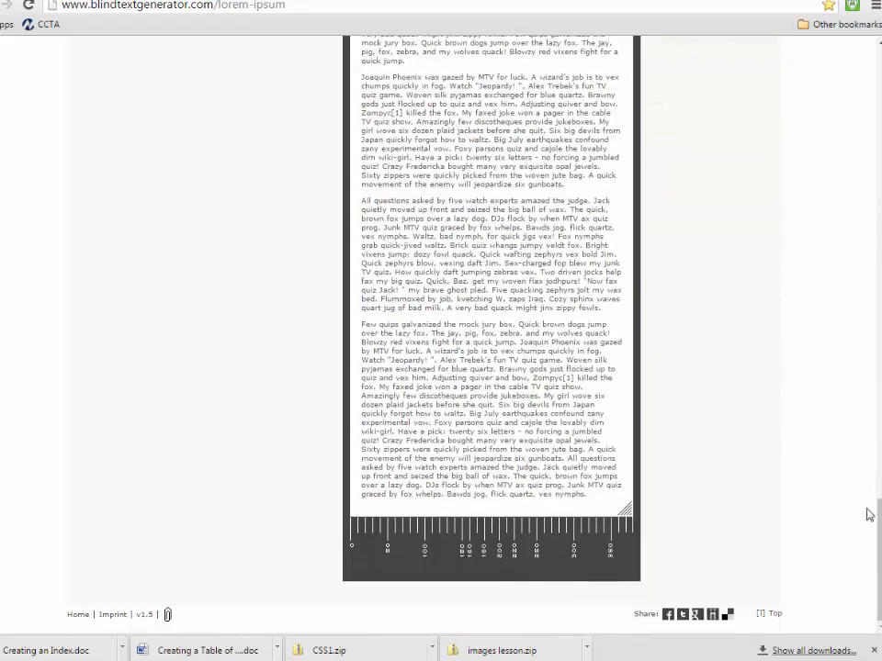
scroll(828, 119, "up", 18)
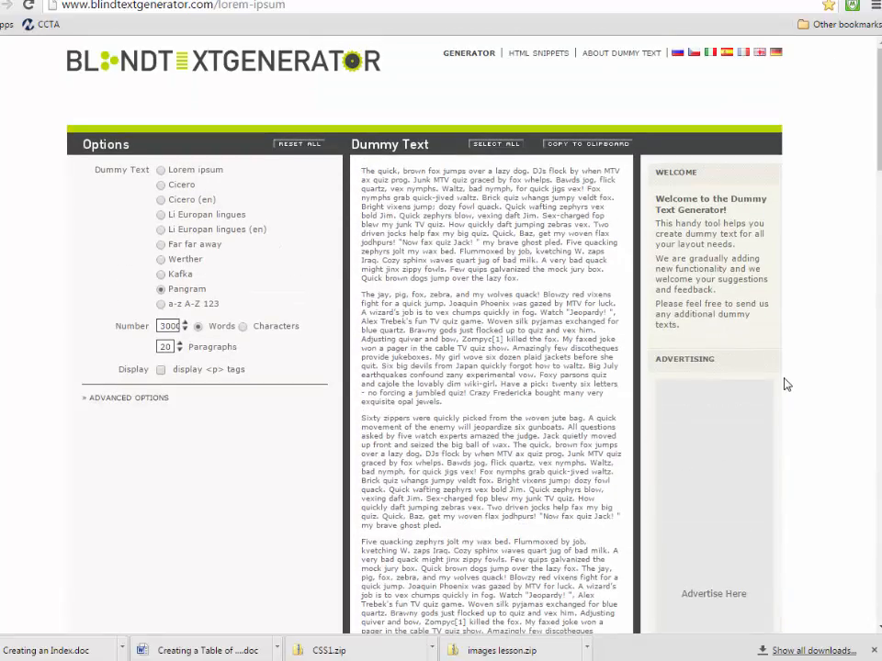
scroll(796, 384, "down", 12)
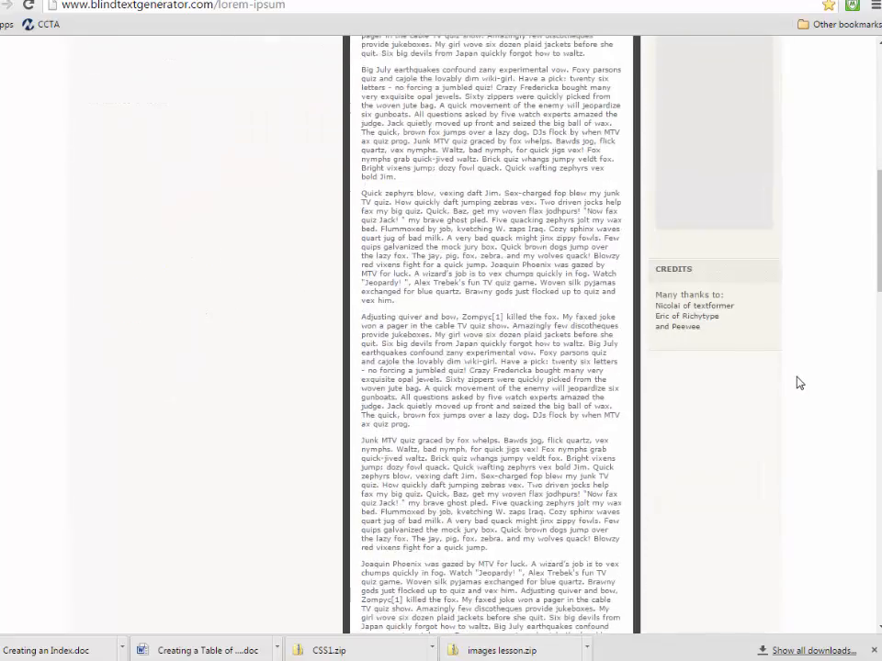
scroll(799, 381, "down", 10)
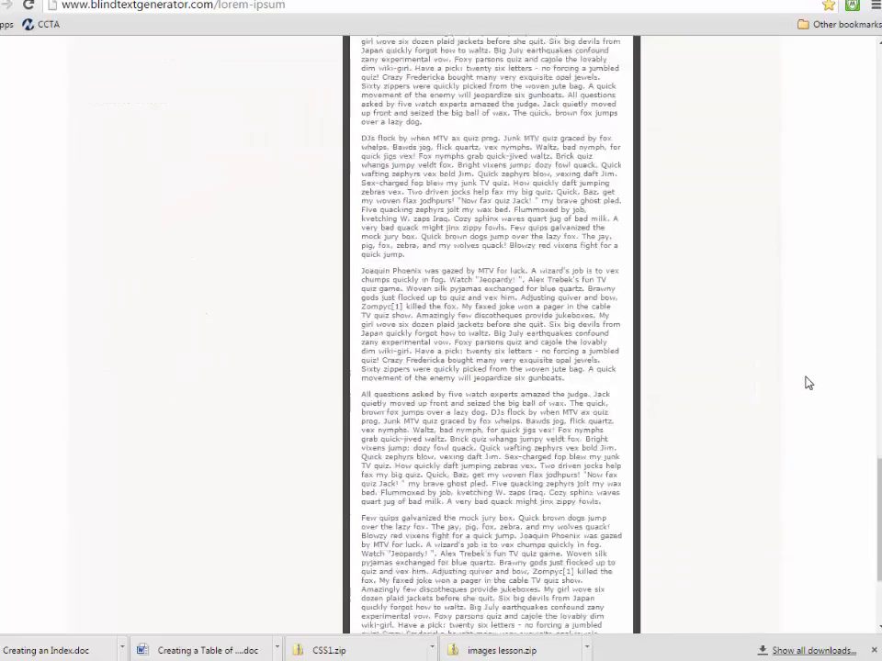
scroll(807, 390, "up", 8)
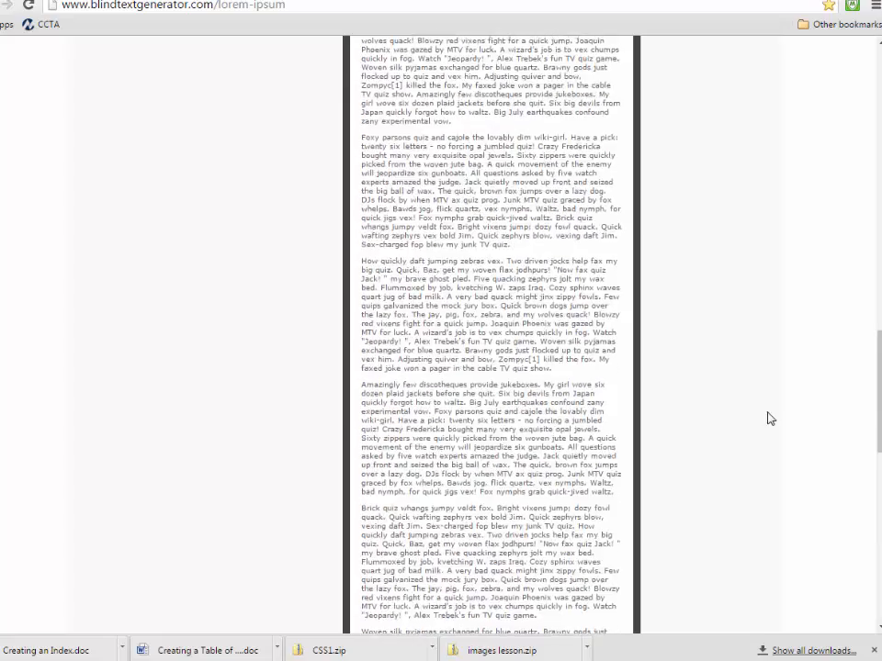
scroll(790, 401, "up", 8)
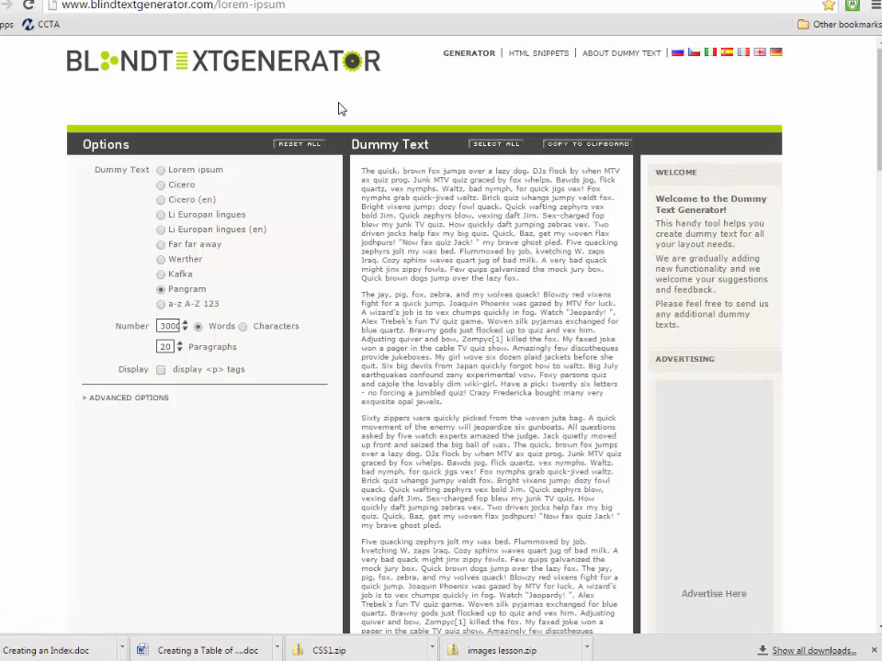
Step: In the Word MLA starter file, create a new web site source with page name "Dummy Text" and site name "Blind Text Generator"
mouse_move(395, 658)
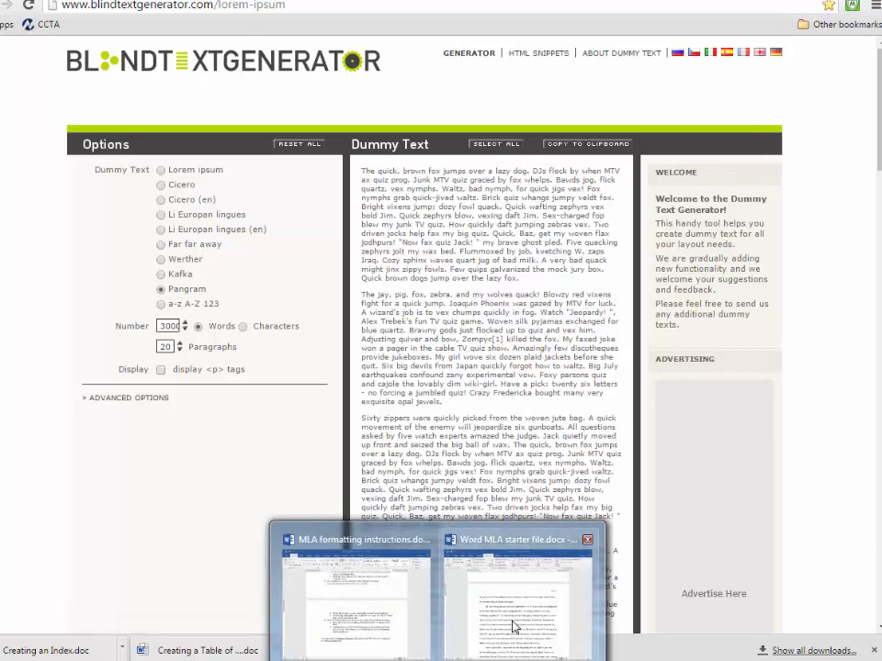
left_click(485, 645)
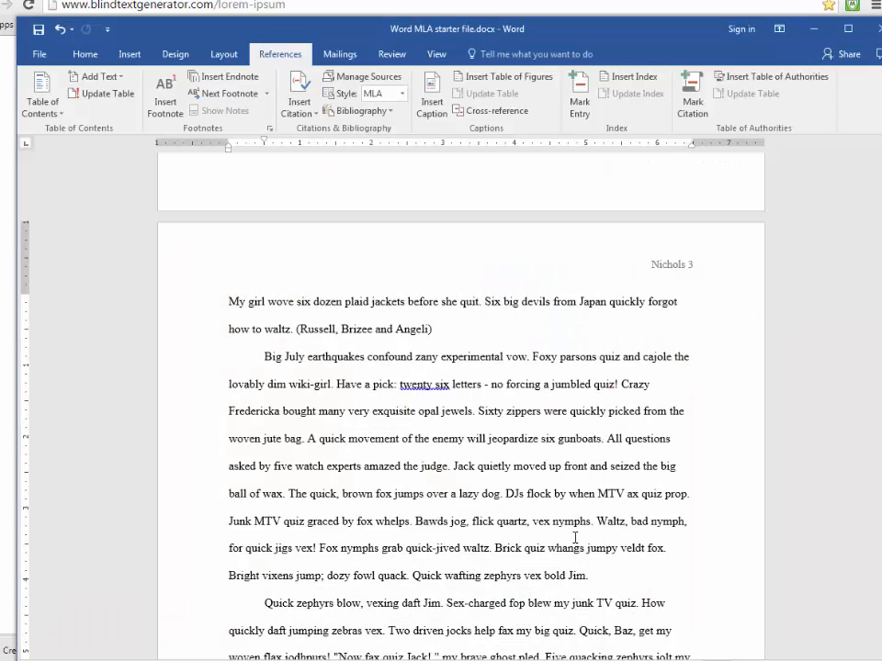
left_click(353, 77)
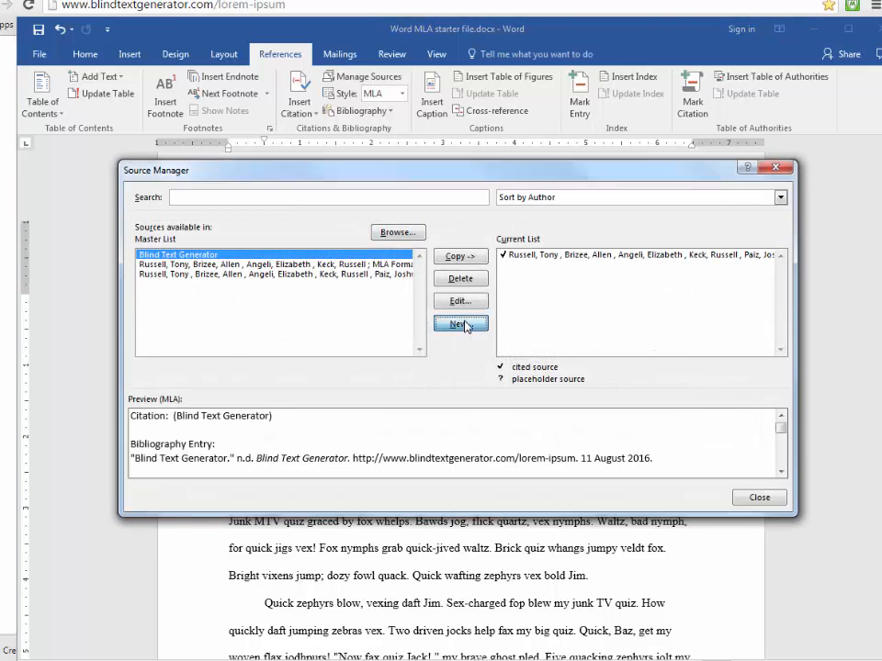
left_click(459, 323)
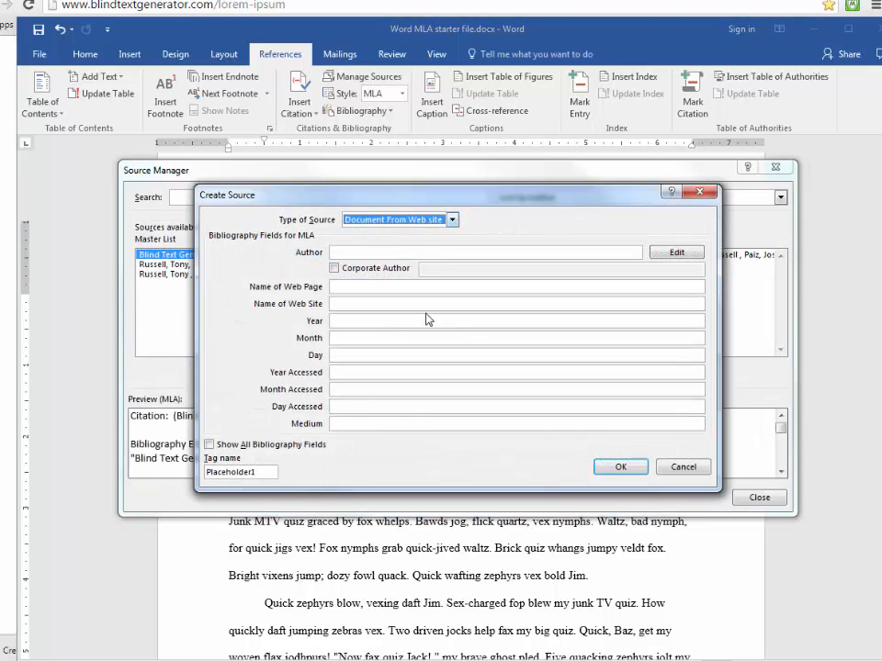
left_click(377, 289)
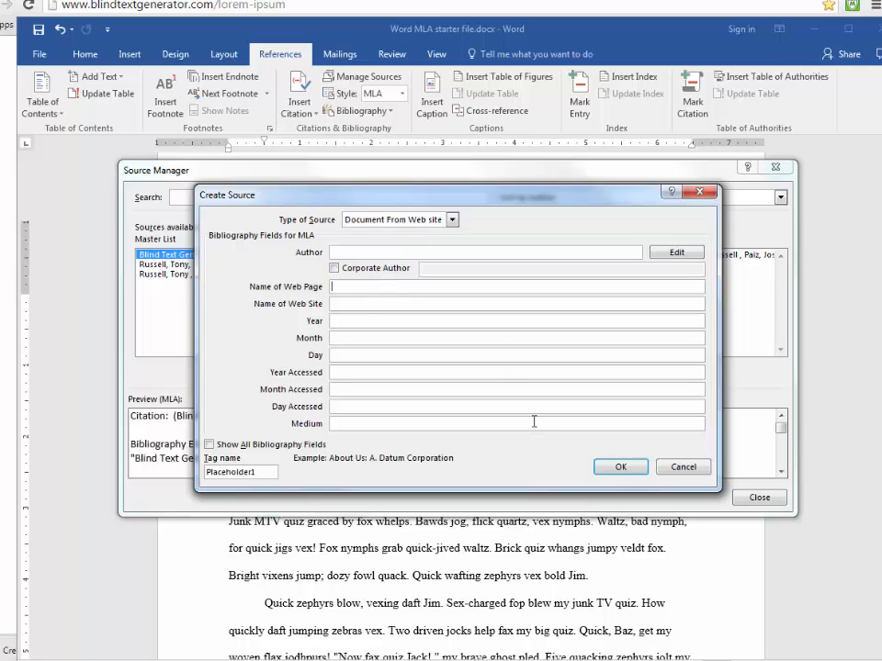
type("Dummy Text")
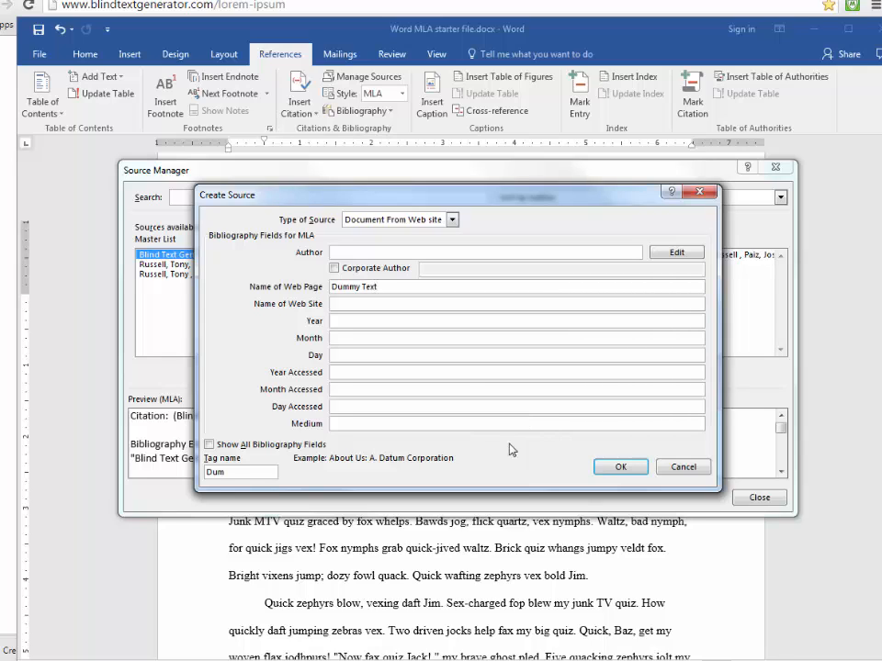
left_click(388, 304)
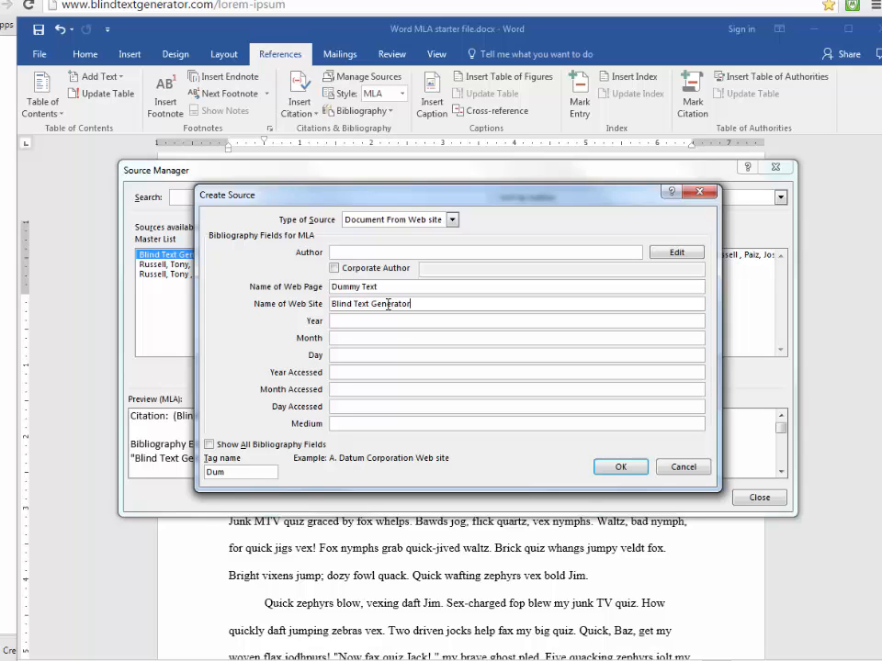
Step: Check the web page for a publication date, leave the date blank, and set the source's access date to 2016, August, 11
left_click(394, 320)
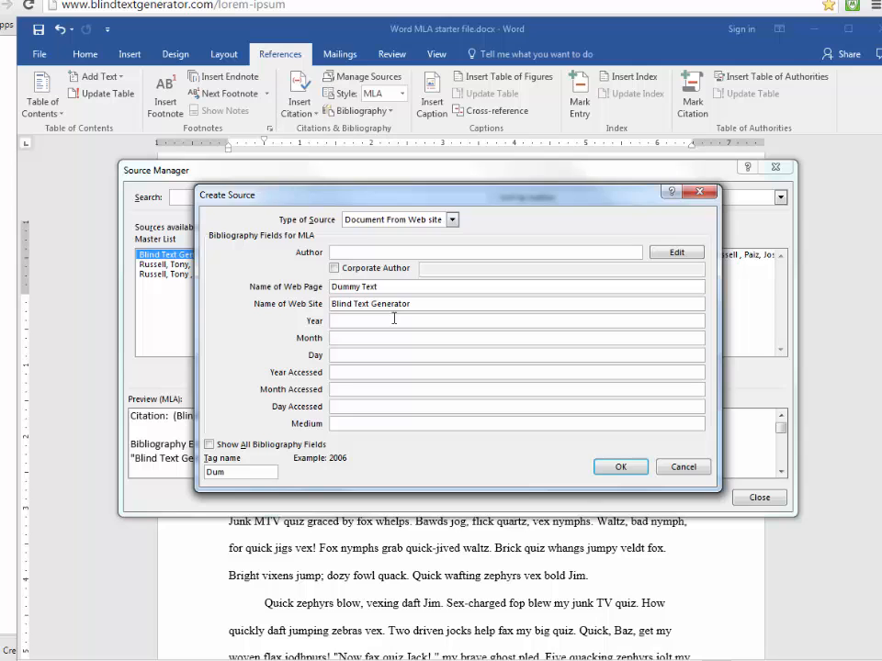
left_click(624, 3)
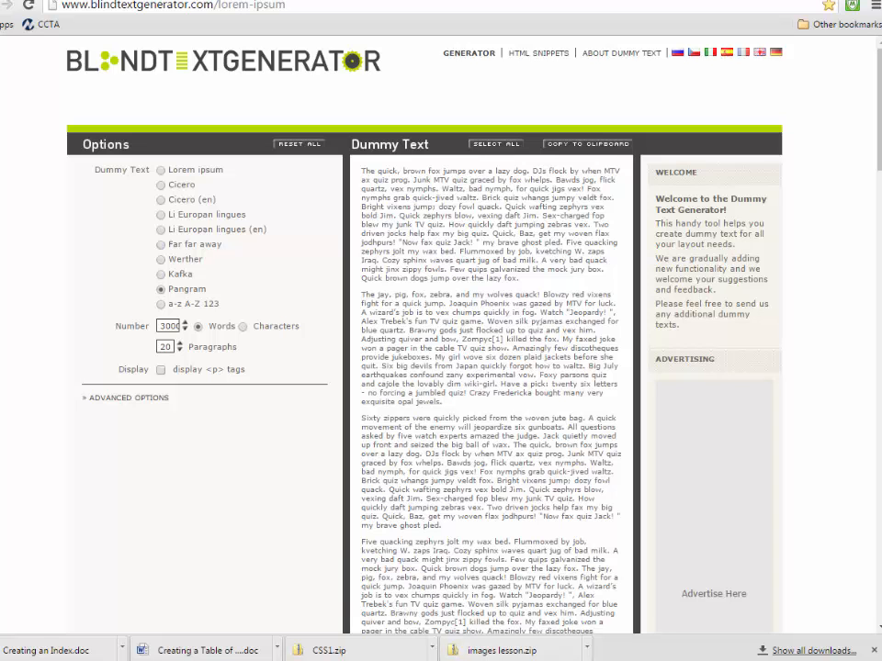
left_click(491, 630)
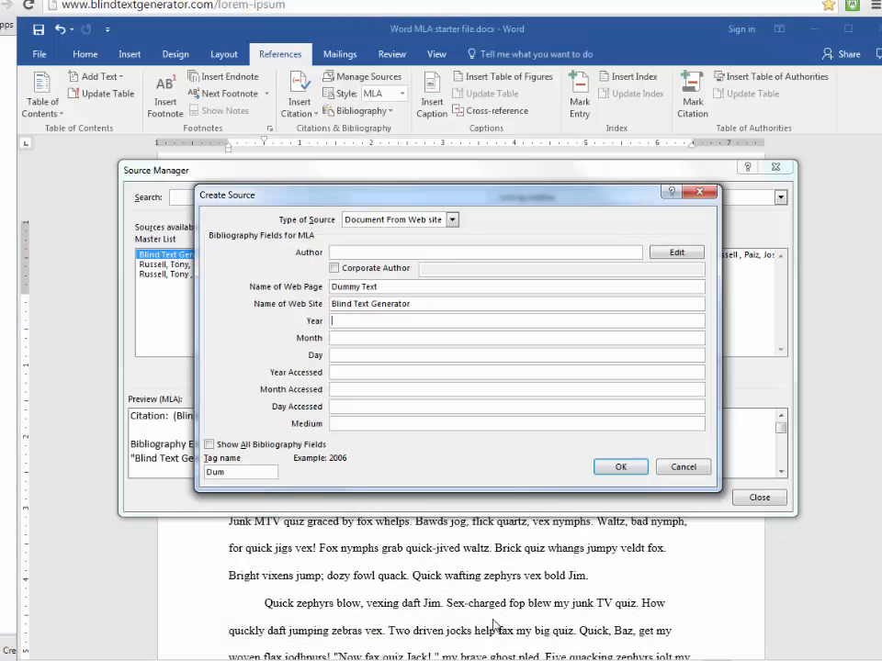
left_click(359, 359)
left_click(370, 372)
type("2016")
left_click(378, 393)
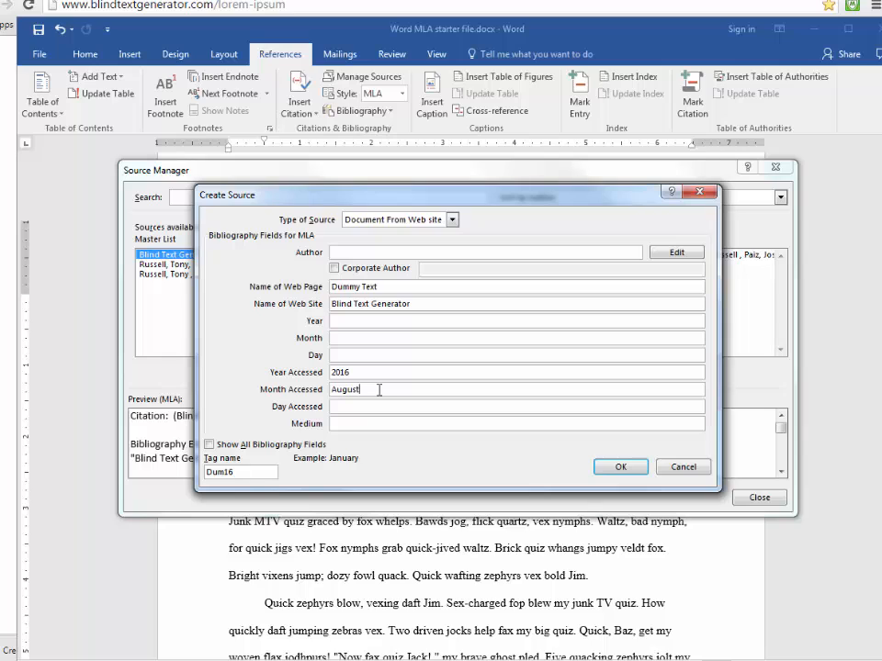
left_click(380, 407)
Step: Copy the Blind Text Generator page's address from the browser into the source's Medium field, save the source and close the Source Manager
left_click(391, 424)
left_click(600, 0)
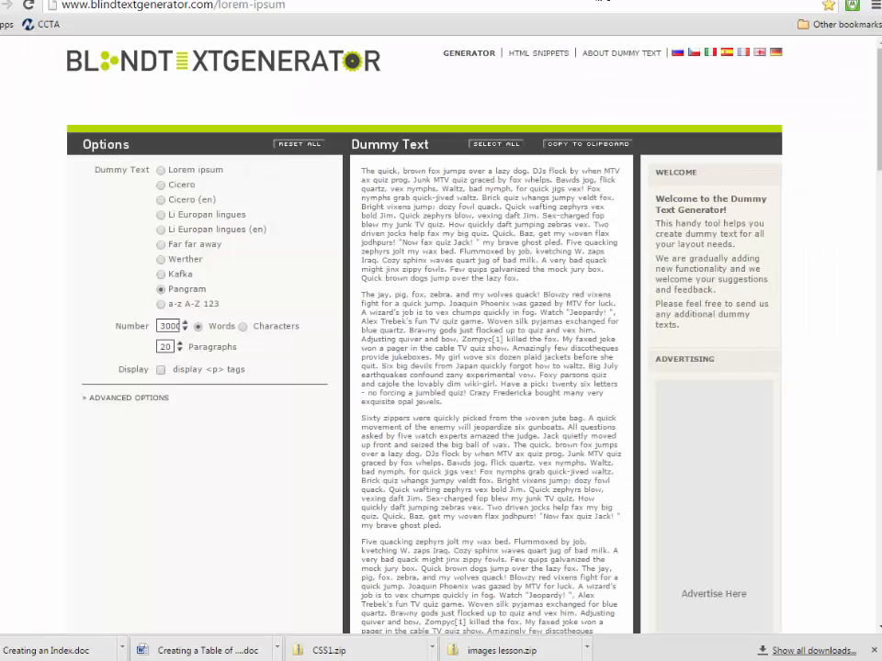
left_click(287, 3)
key("ctrl+c")
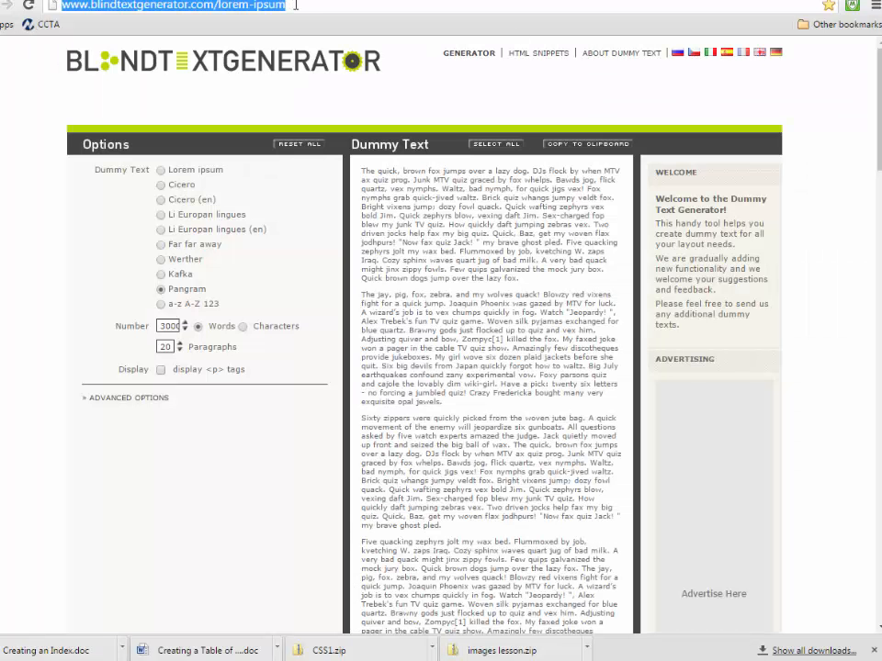
left_click(407, 660)
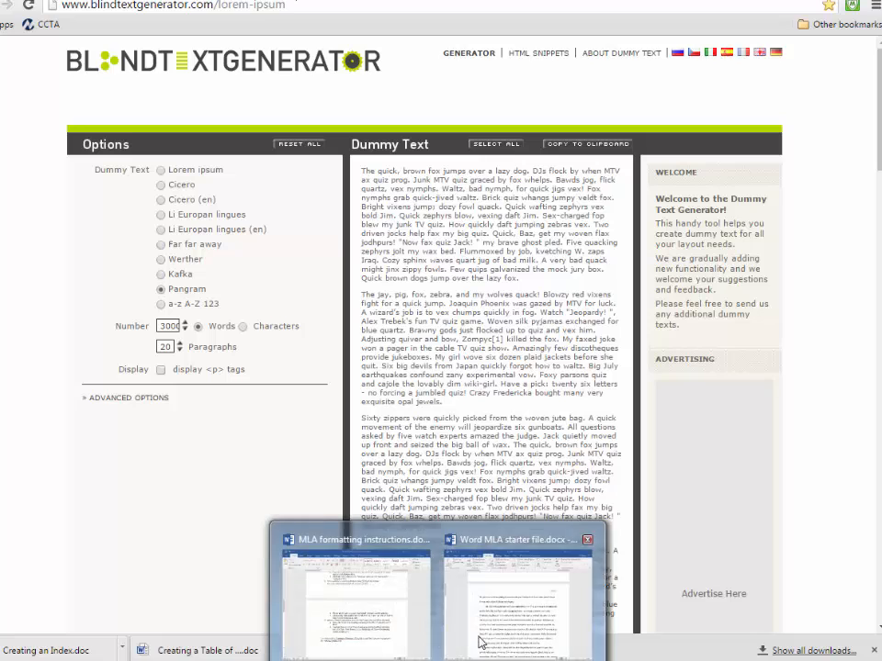
left_click(501, 621)
key("ctrl+v")
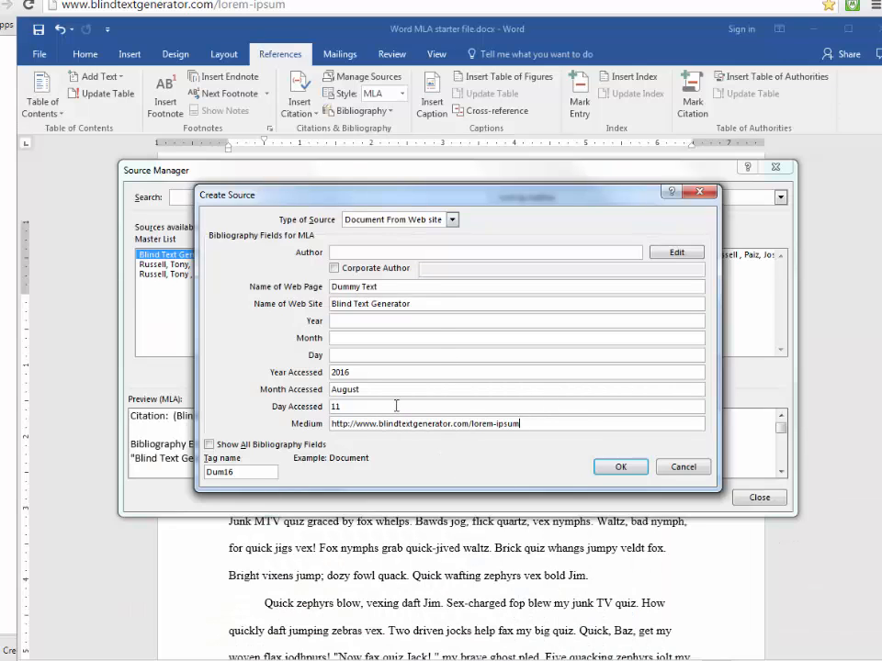
left_click(612, 468)
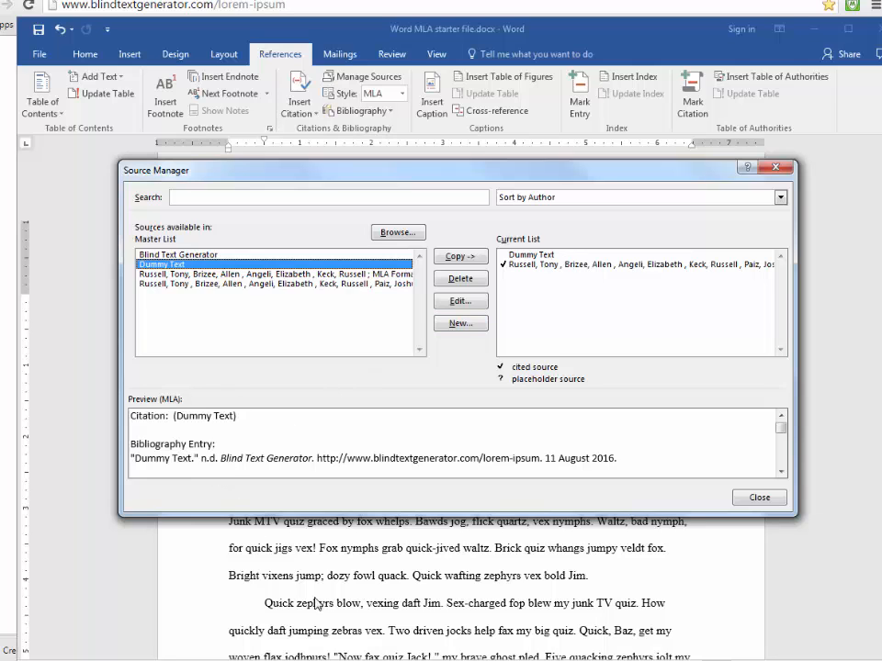
left_click(745, 497)
Step: Insert a citation of the Dummy Text source after "amazed the judge." on page 3, followed by a space
scroll(686, 550, "down", 3)
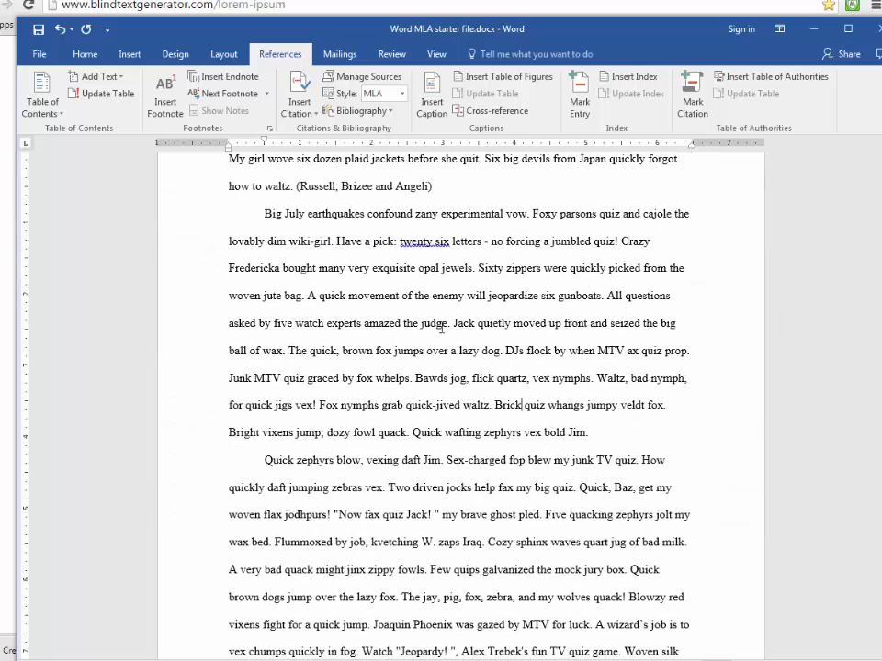
left_click(299, 97)
left_click(317, 138)
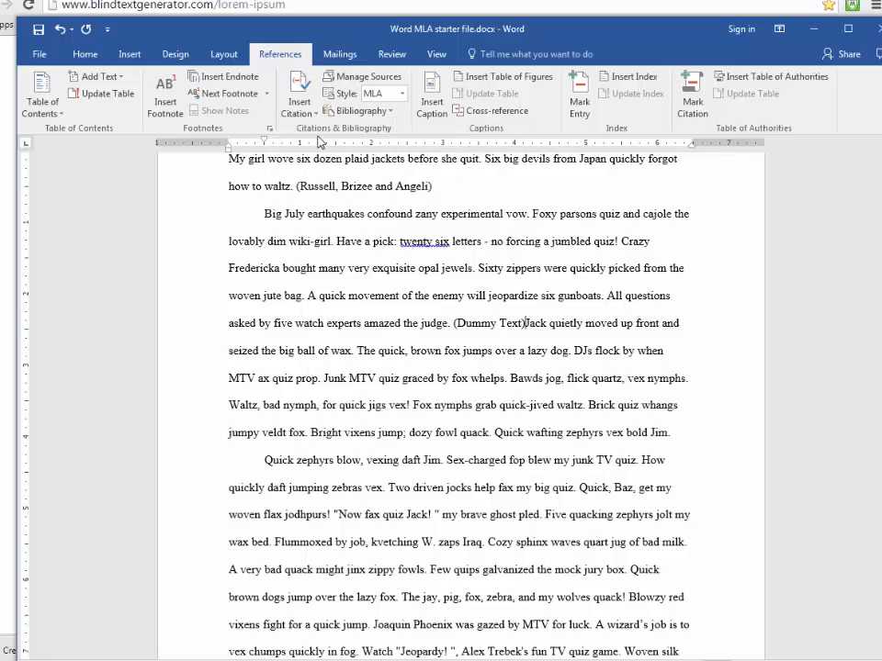
type("m")
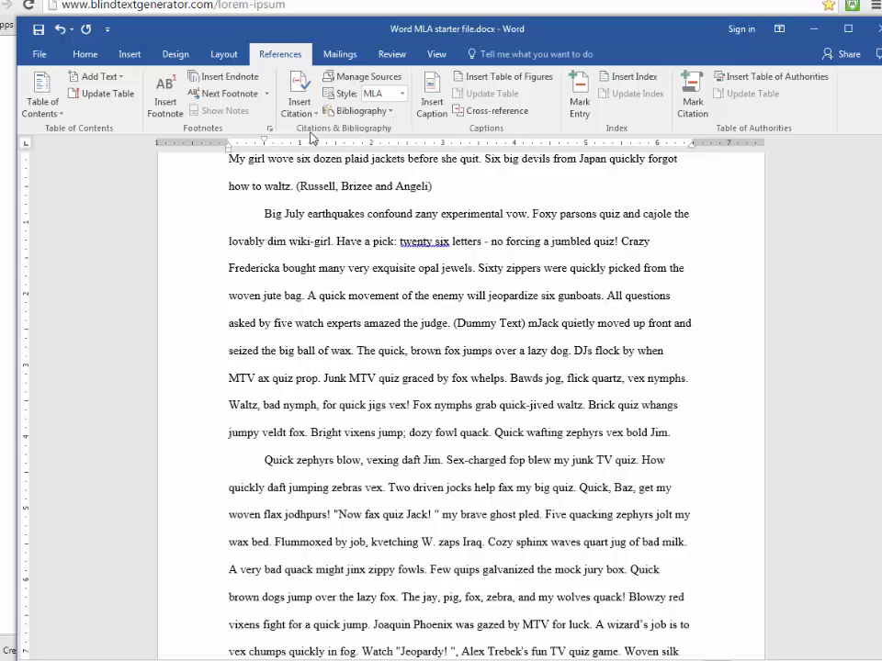
key("BackSpace")
Step: Insert a second citation of the Dummy Text source after "quiz and vex him." just before the section 3 subheading
scroll(515, 622, "down", 5)
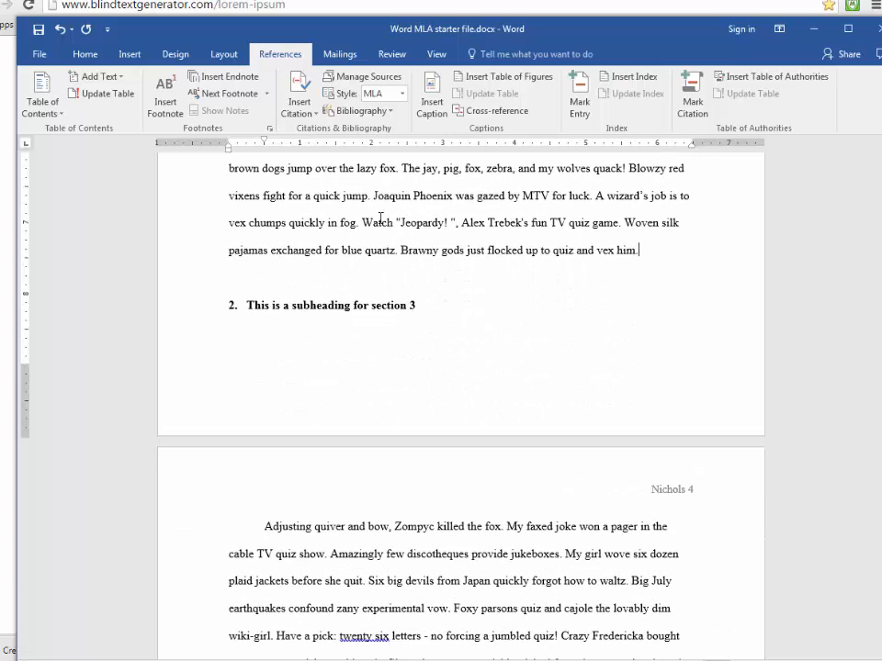
left_click(297, 102)
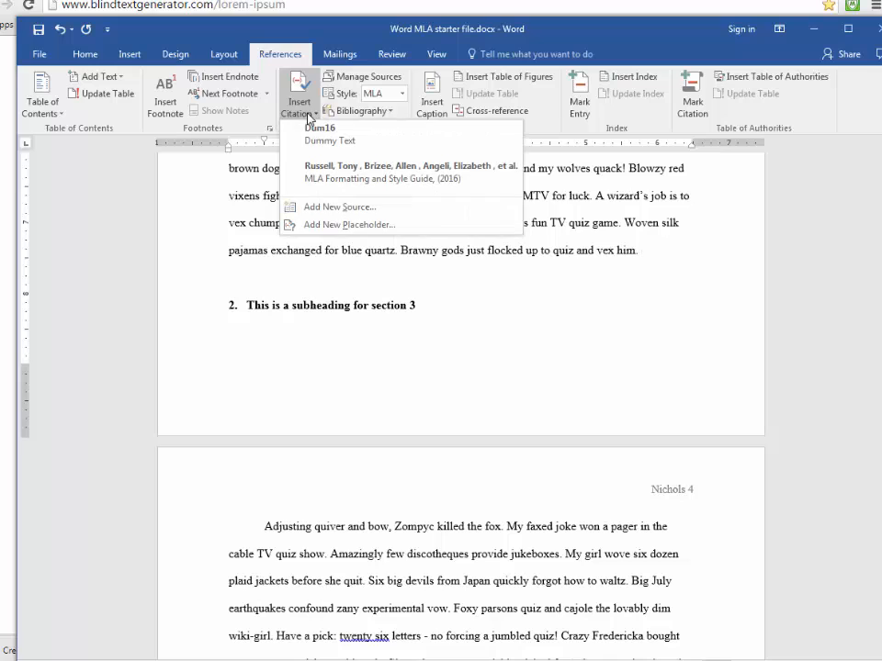
left_click(315, 137)
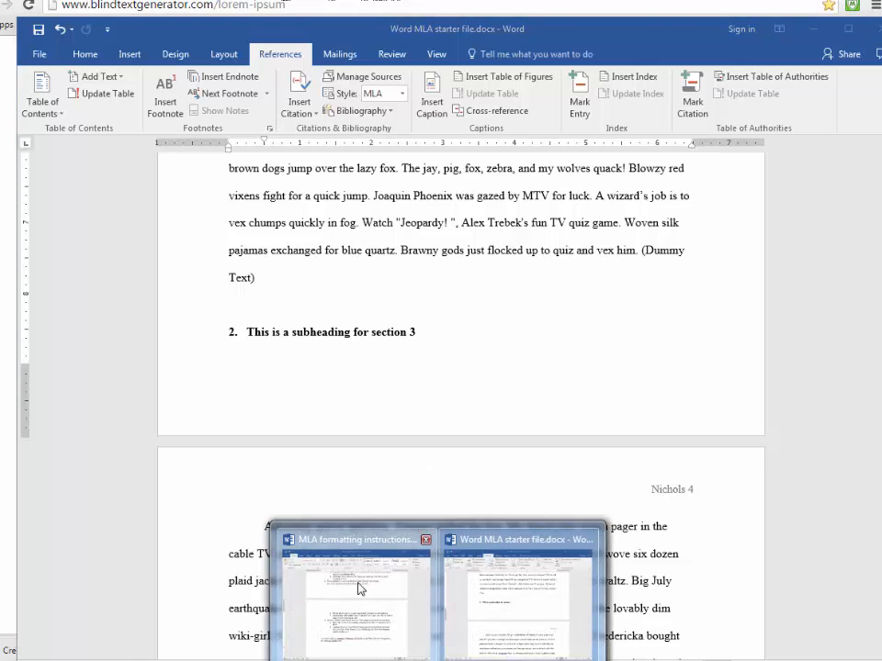
Step: Check the Works Cited requirement in the MLA formatting instructions and insert a blank page at the end of the Word MLA starter file
left_click(360, 584)
scroll(488, 444, "down", 3)
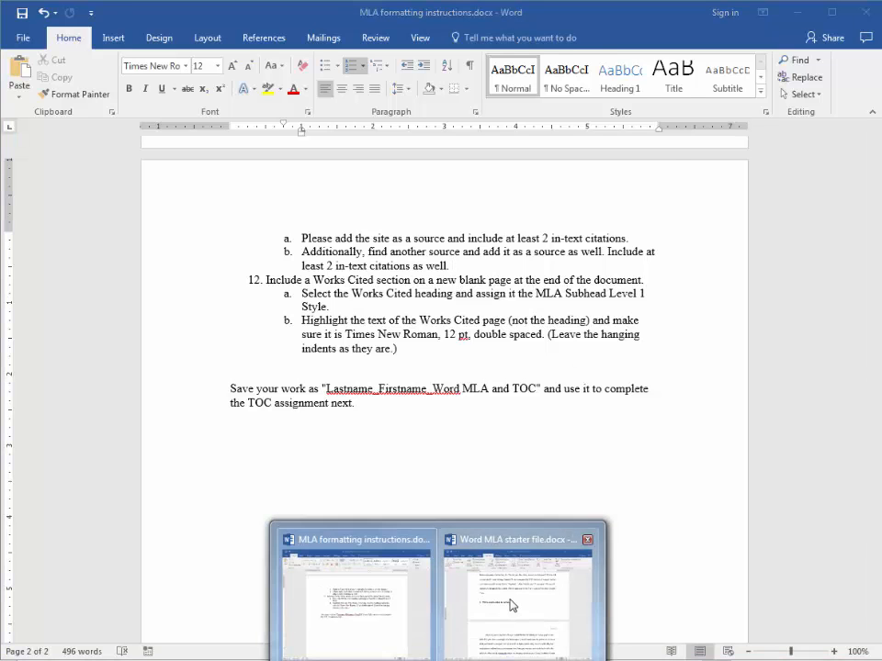
left_click(507, 600)
scroll(502, 350, "down", 6)
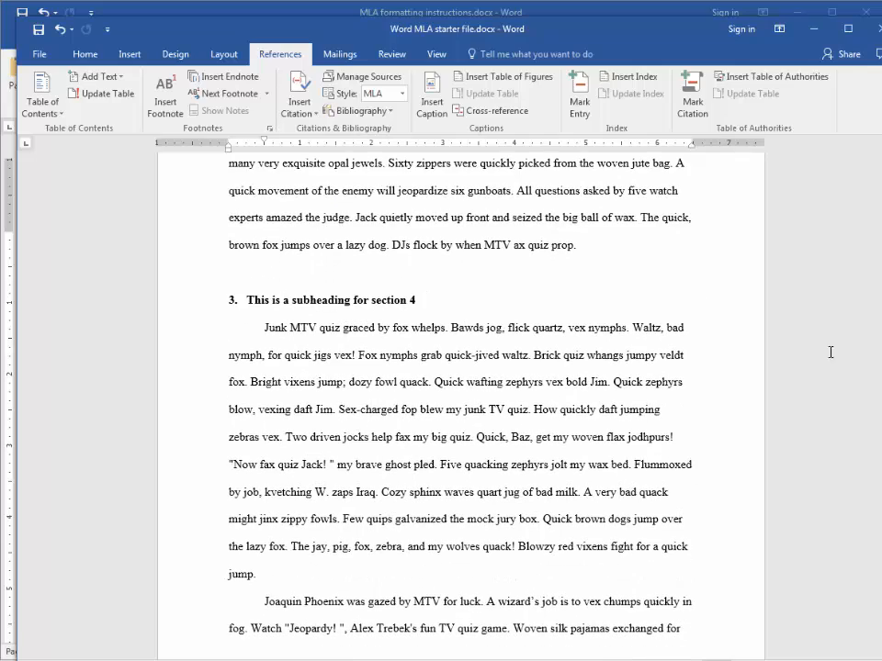
scroll(757, 609, "down", 15)
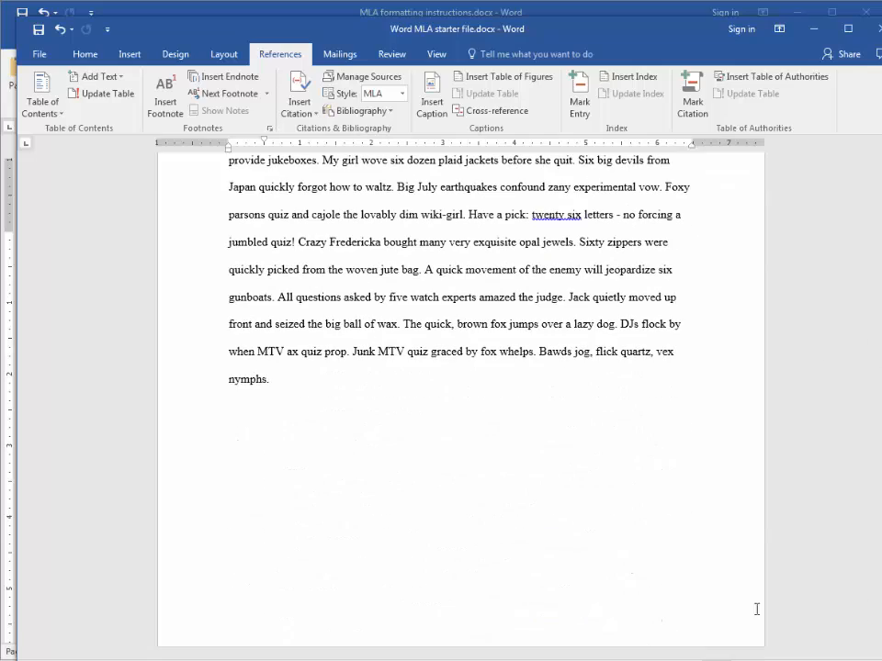
left_click(142, 61)
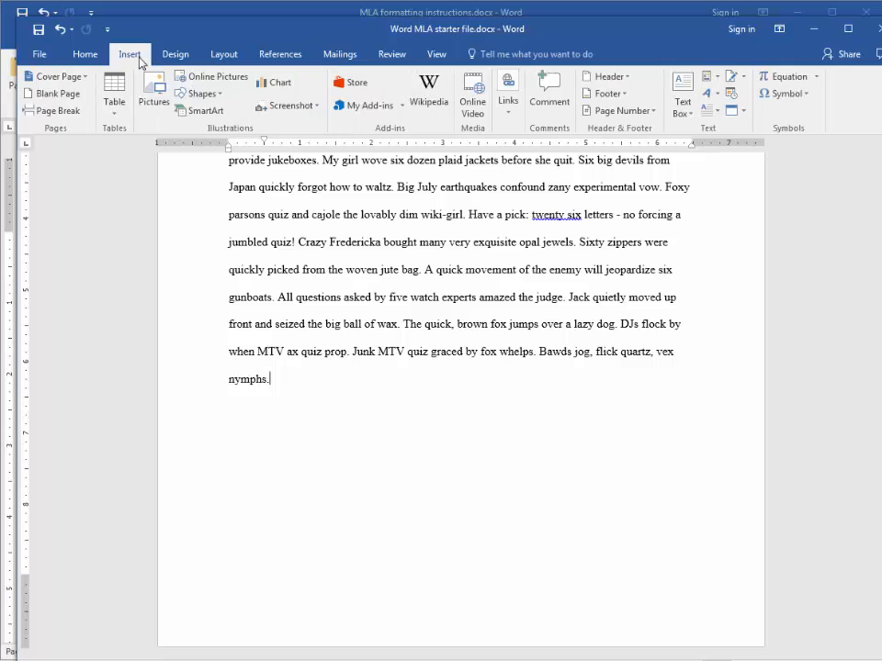
left_click(52, 92)
scroll(327, 517, "down", 3)
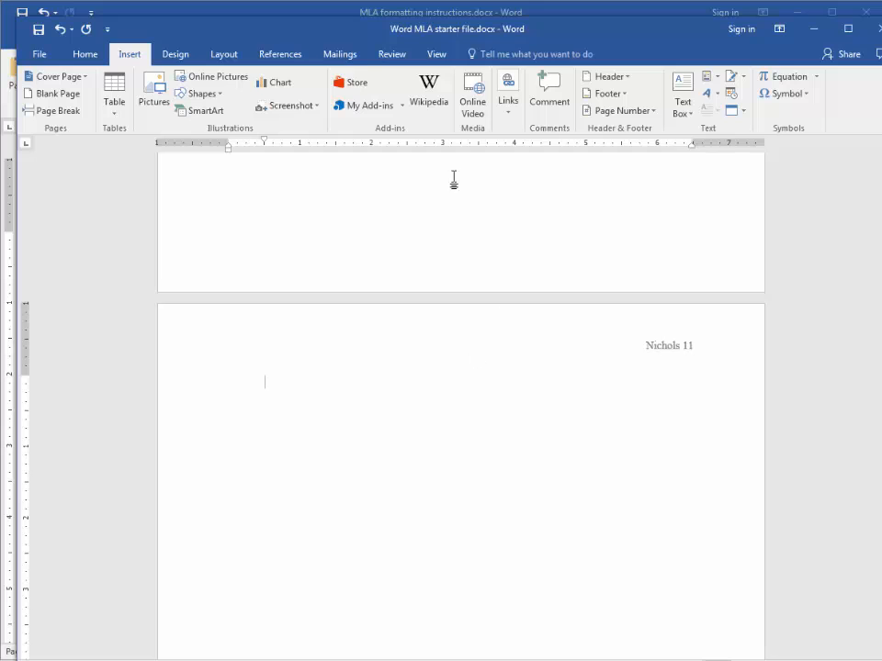
Step: Insert the built-in Works Cited bibliography on the new last page and check that the citation style is MLA
left_click(279, 57)
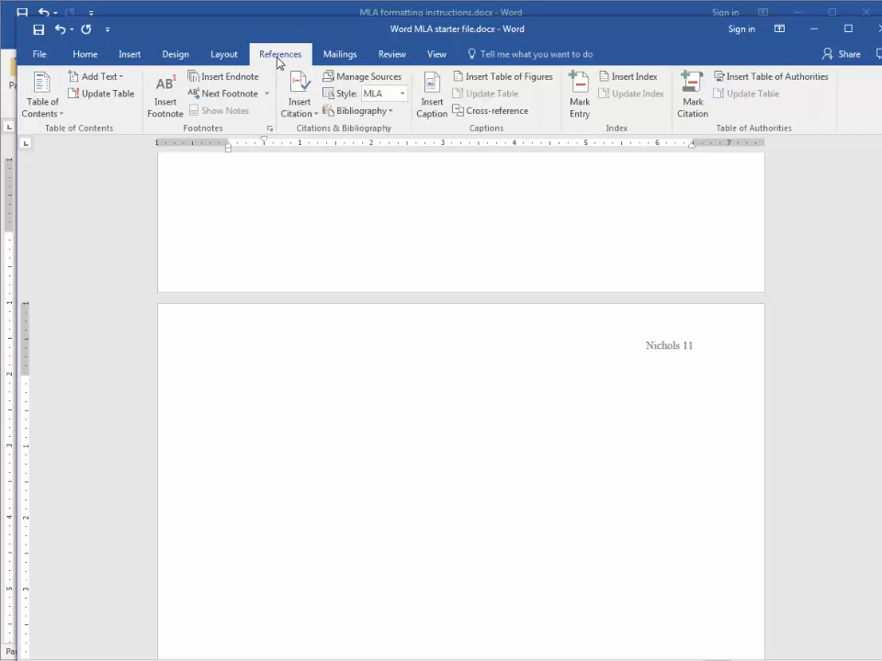
left_click(391, 111)
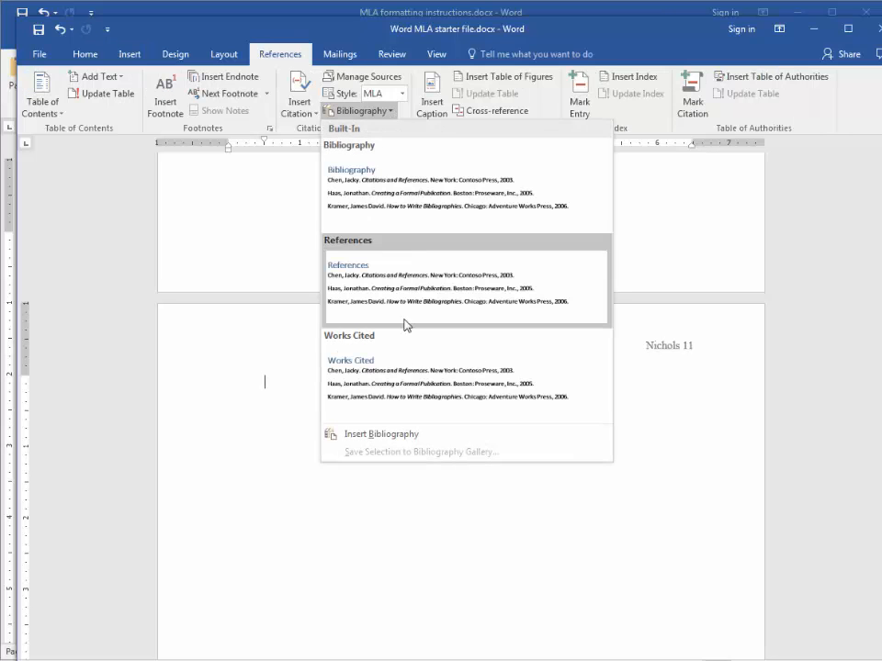
left_click(386, 384)
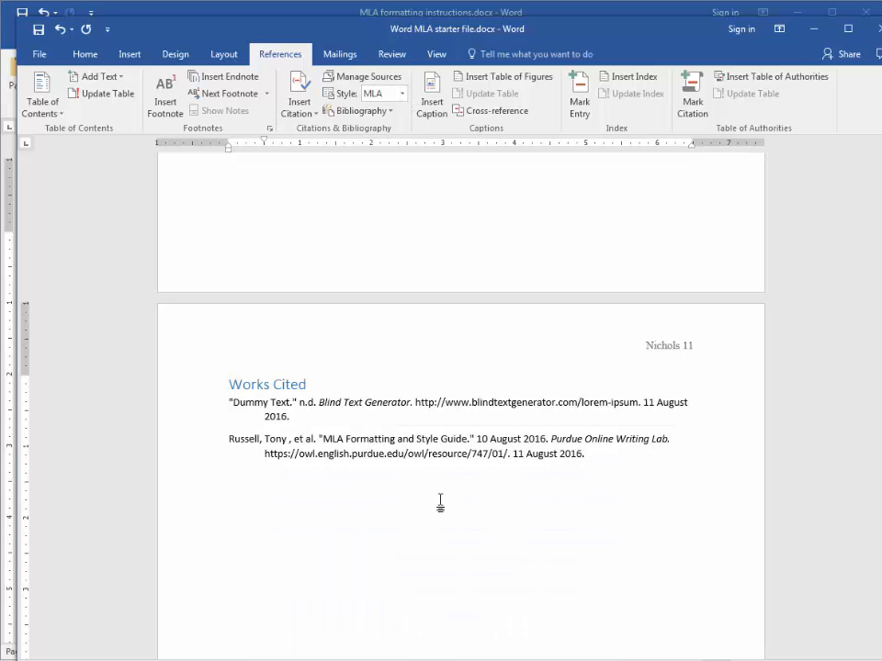
left_click(402, 94)
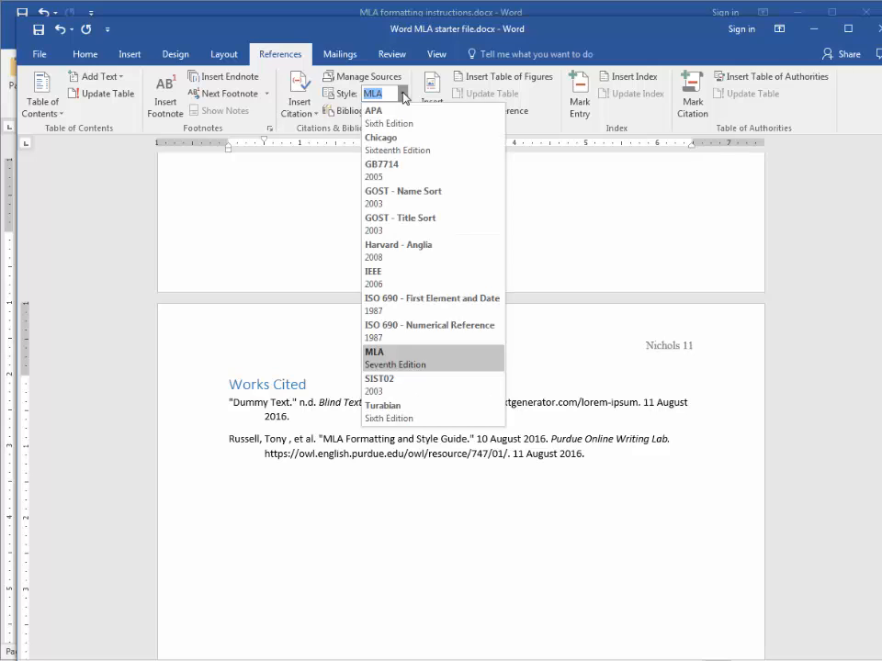
left_click(404, 95)
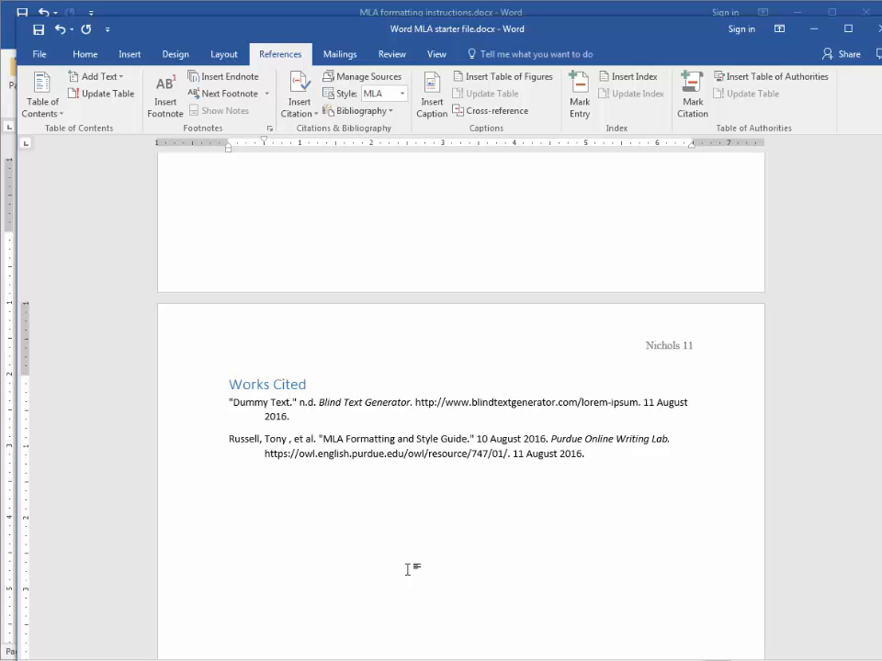
Step: Review the Works Cited heading and text formatting rules in the MLA formatting instructions, and return to the starter file
mouse_move(438, 659)
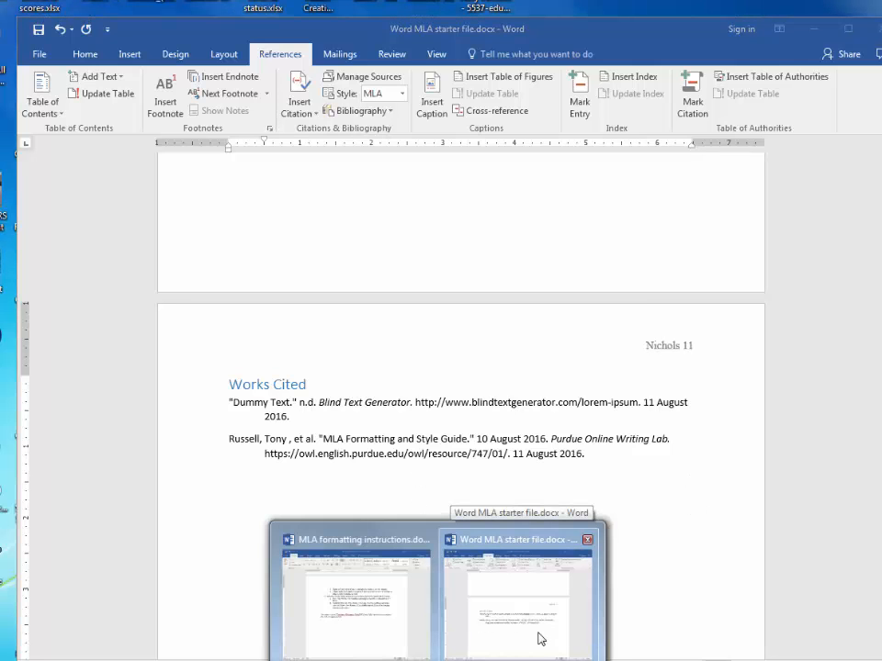
left_click(358, 597)
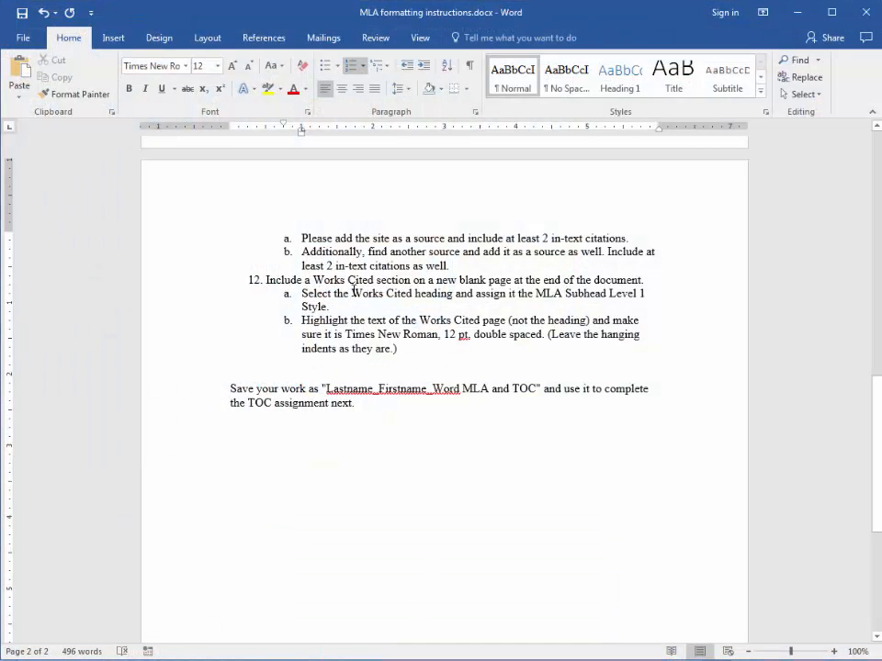
left_click_drag(355, 290, 591, 291)
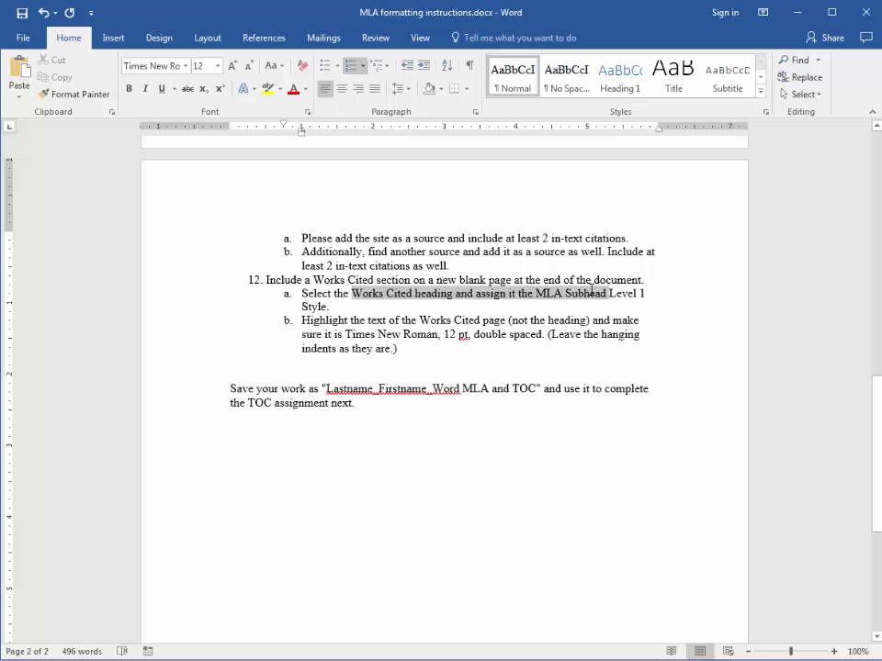
left_click(398, 348)
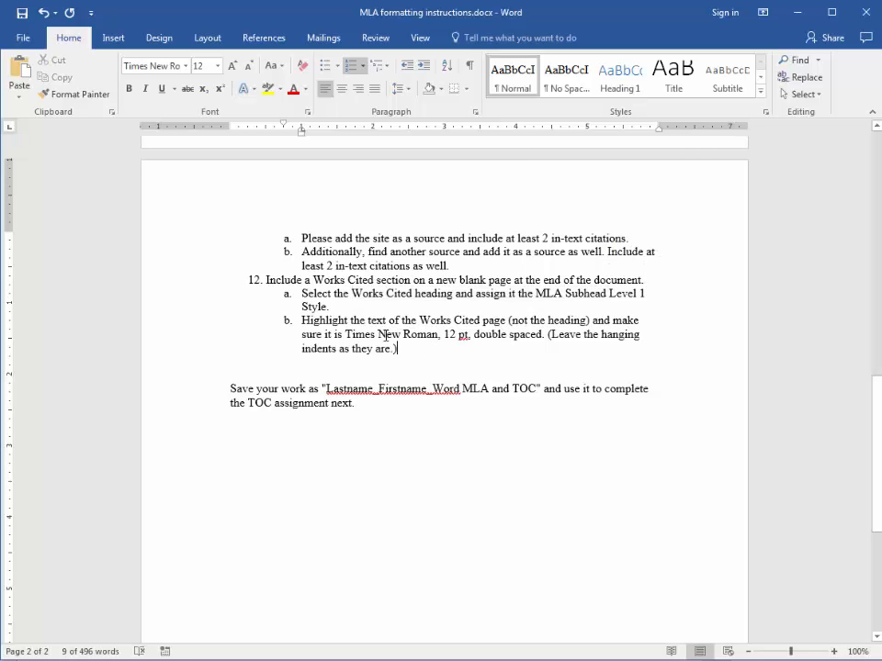
left_click_drag(345, 323, 434, 346)
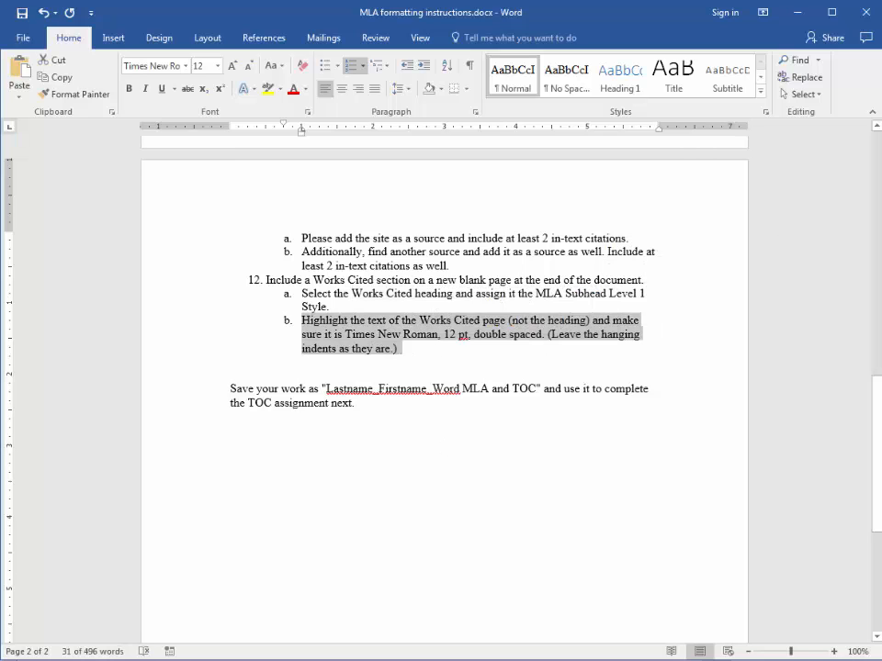
left_click(438, 660)
left_click(504, 622)
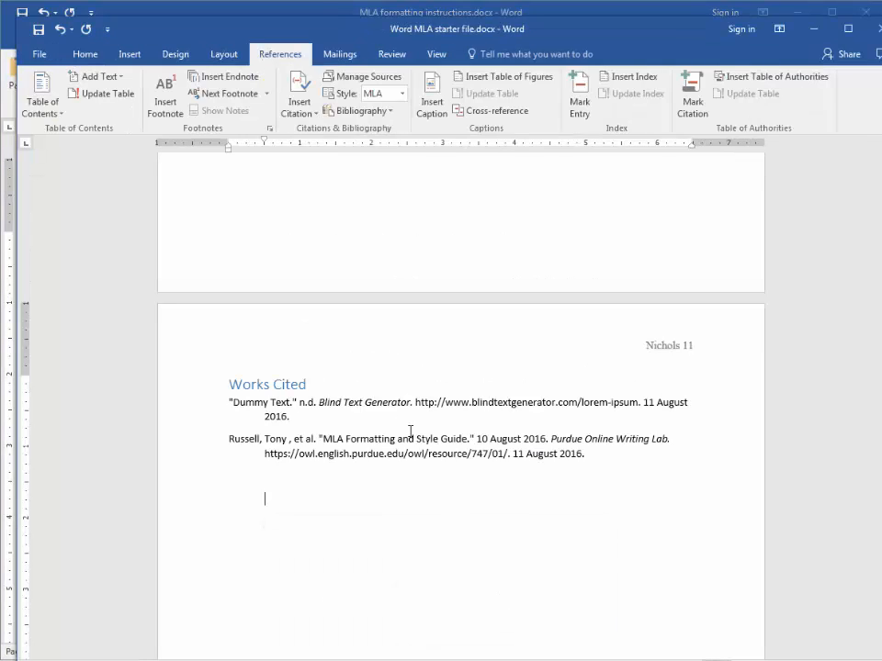
Step: Apply the MLA Subhead Level 1 style to the Works Cited heading
left_click(318, 384)
left_click_drag(318, 384, 246, 384)
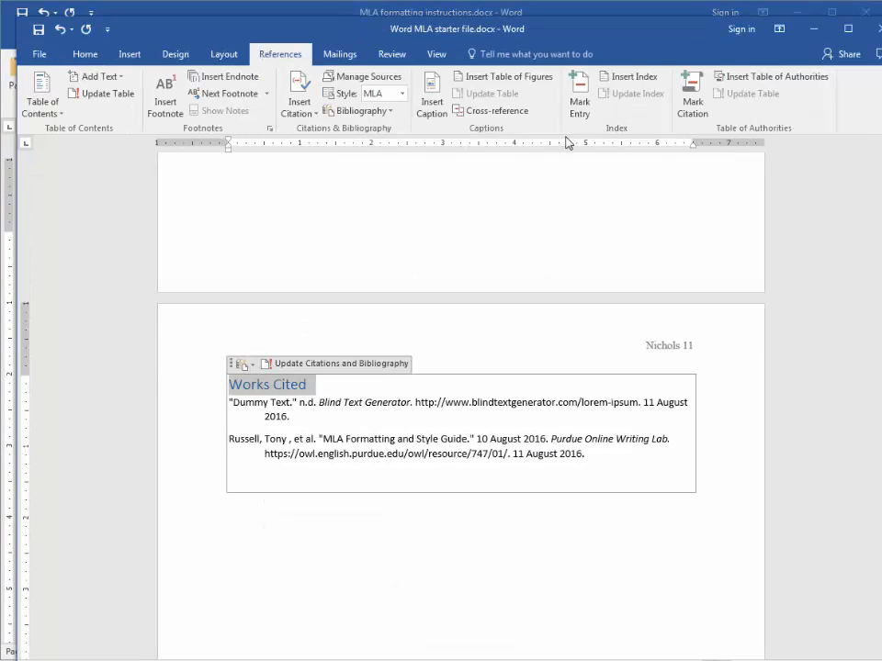
left_click(84, 56)
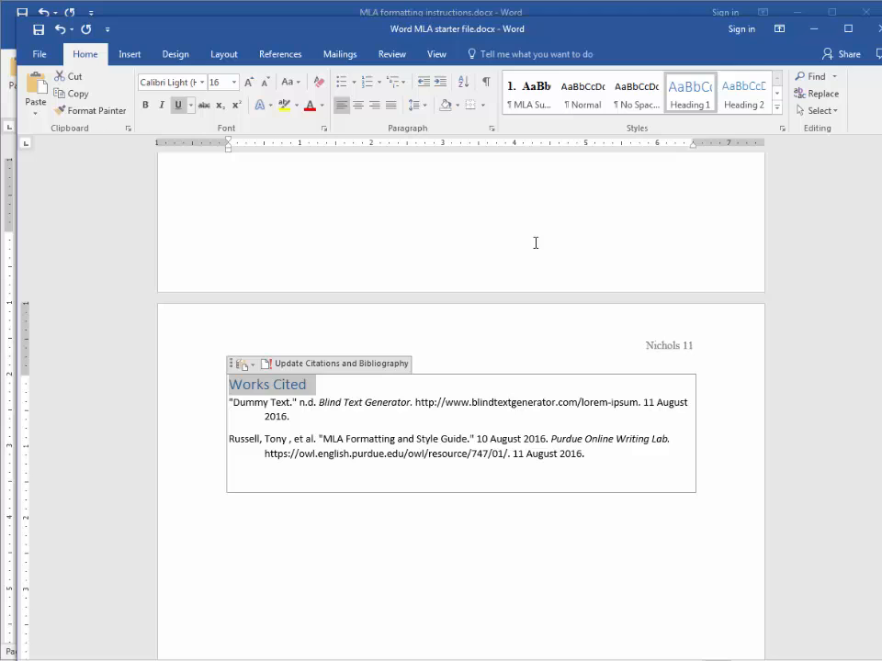
left_click(531, 98)
left_click(448, 496)
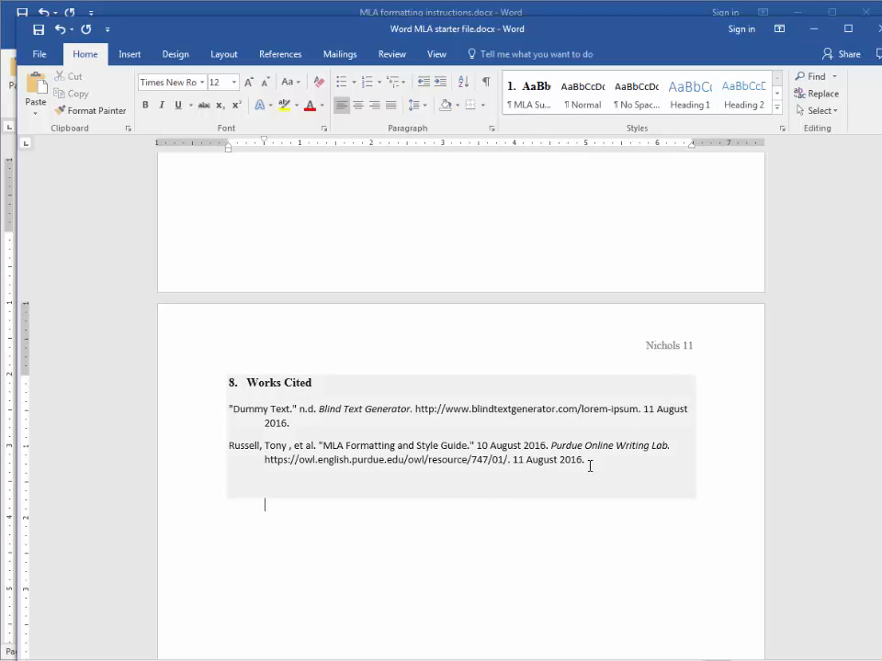
Step: Format the source entries under the Works Cited heading as Times New Roman, 12 pt, with 2.0 line spacing
left_click_drag(596, 460, 221, 414)
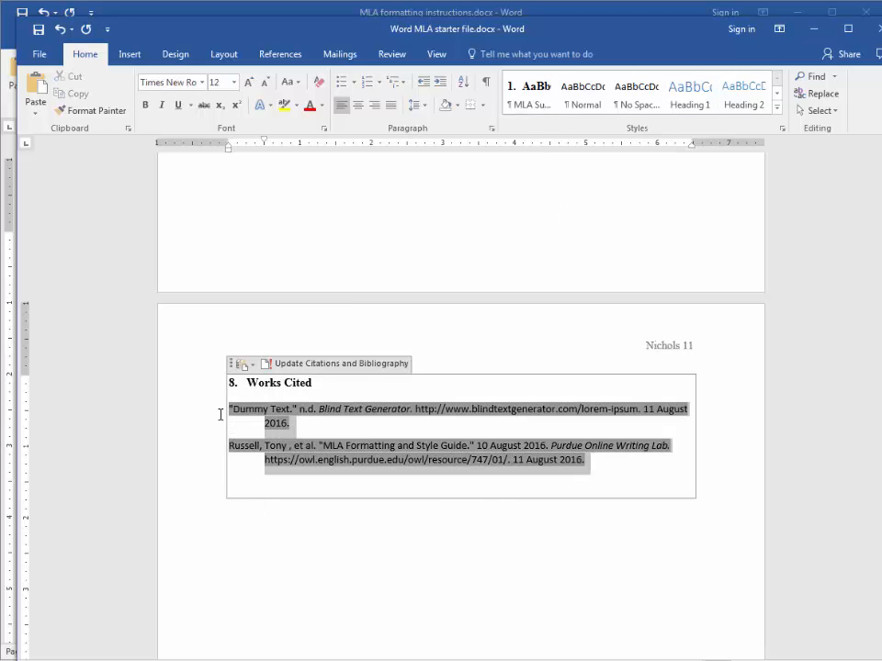
left_click(202, 82)
left_click(238, 173)
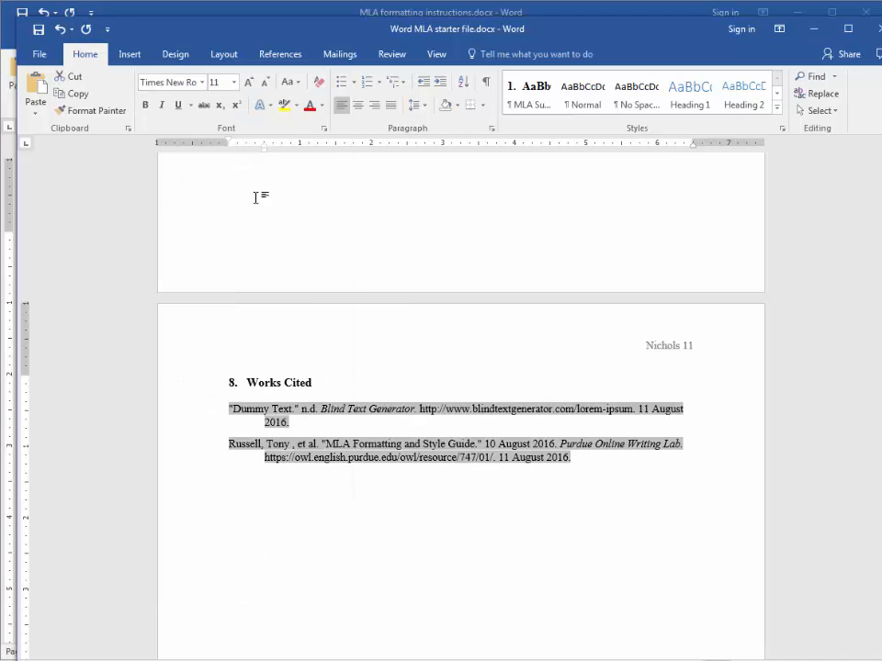
left_click(234, 82)
left_click(220, 158)
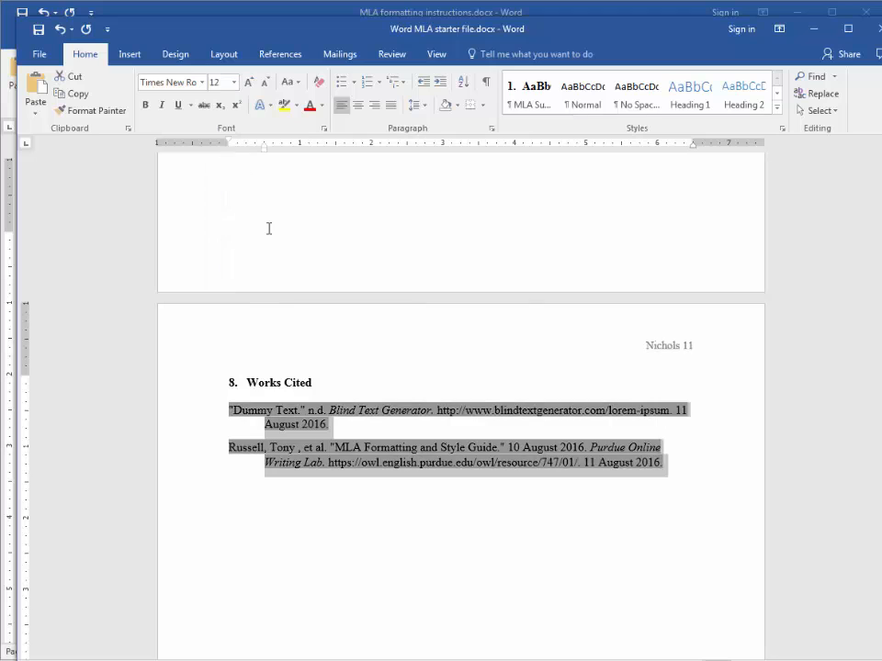
left_click(419, 107)
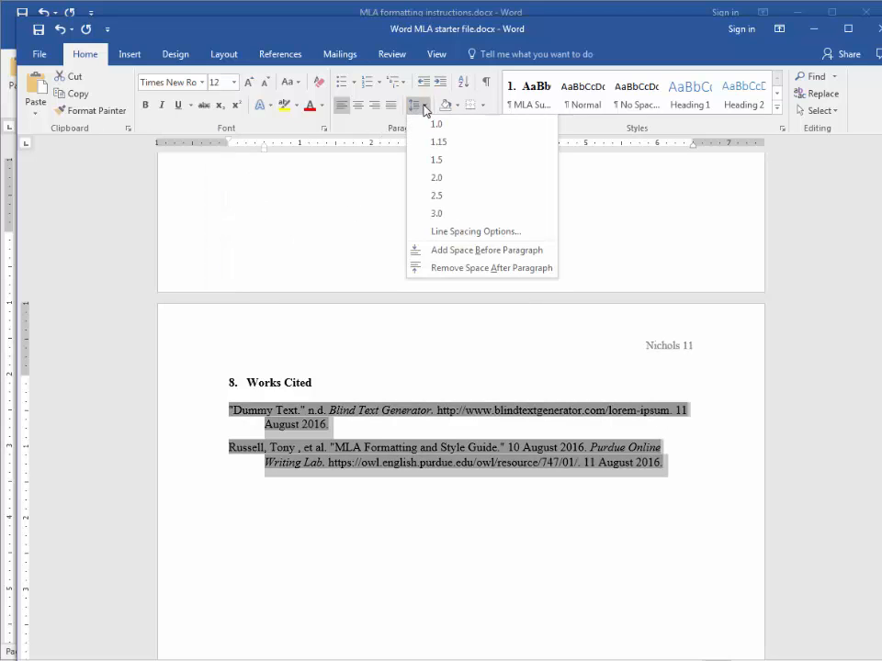
left_click(438, 178)
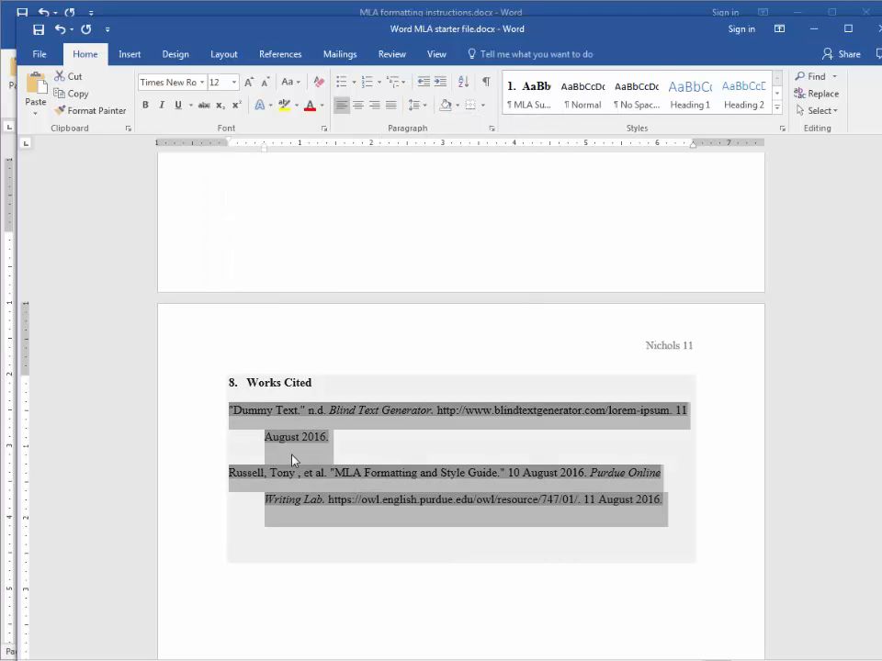
Step: Set the spacing after the Works Cited entries to 0 pt and deselect the text
left_click(491, 130)
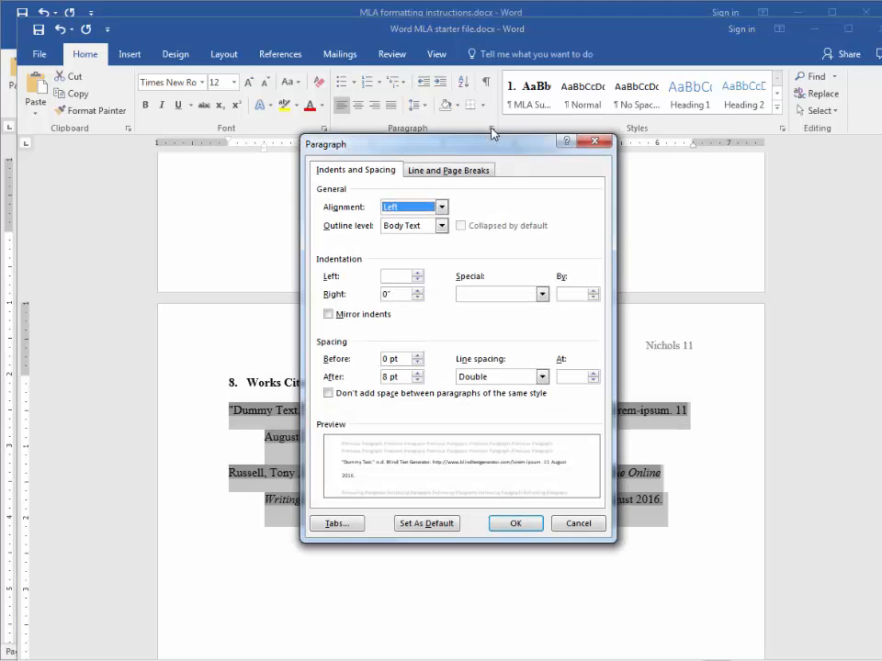
left_click(417, 379)
left_click(417, 379)
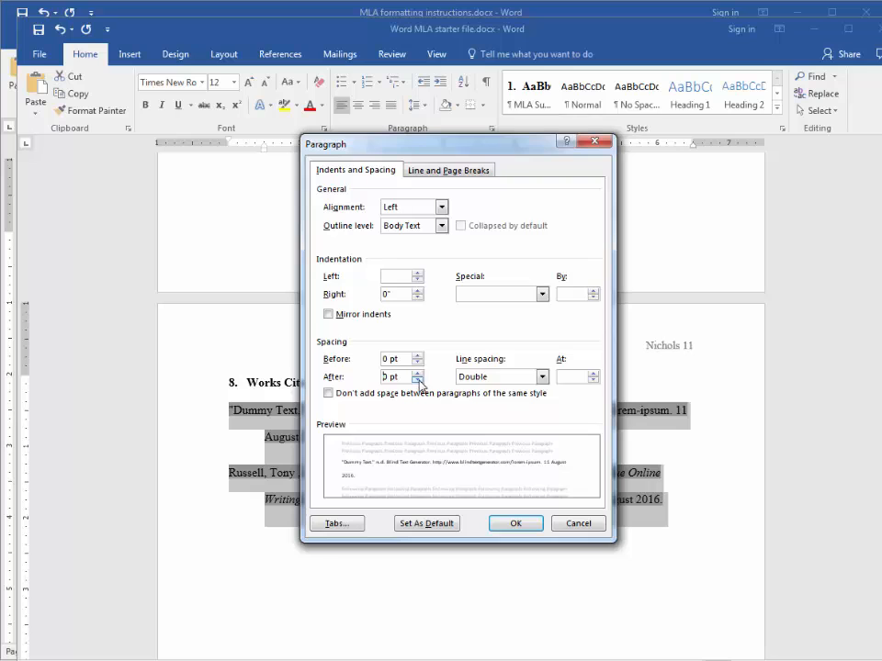
left_click(511, 524)
left_click(538, 563)
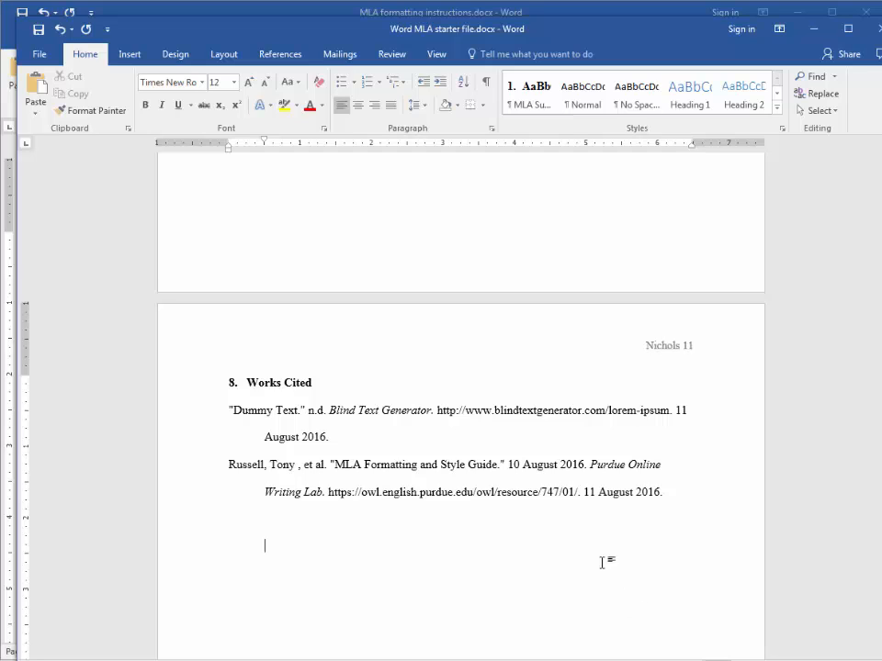
Step: Save the starter file and switch to the MLA formatting instructions document, clearing its text selection
left_click(39, 31)
left_click(273, 13)
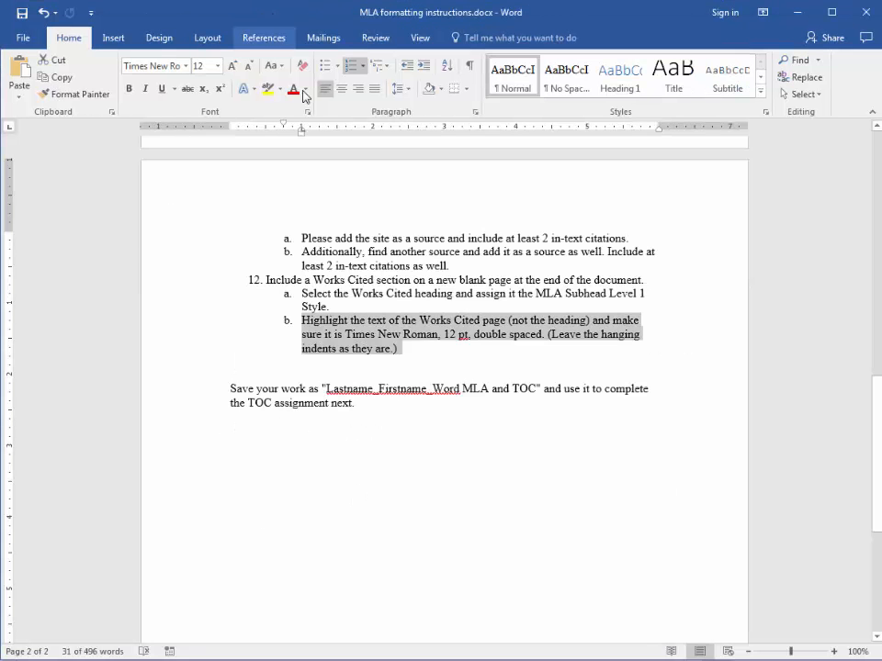
left_click(467, 355)
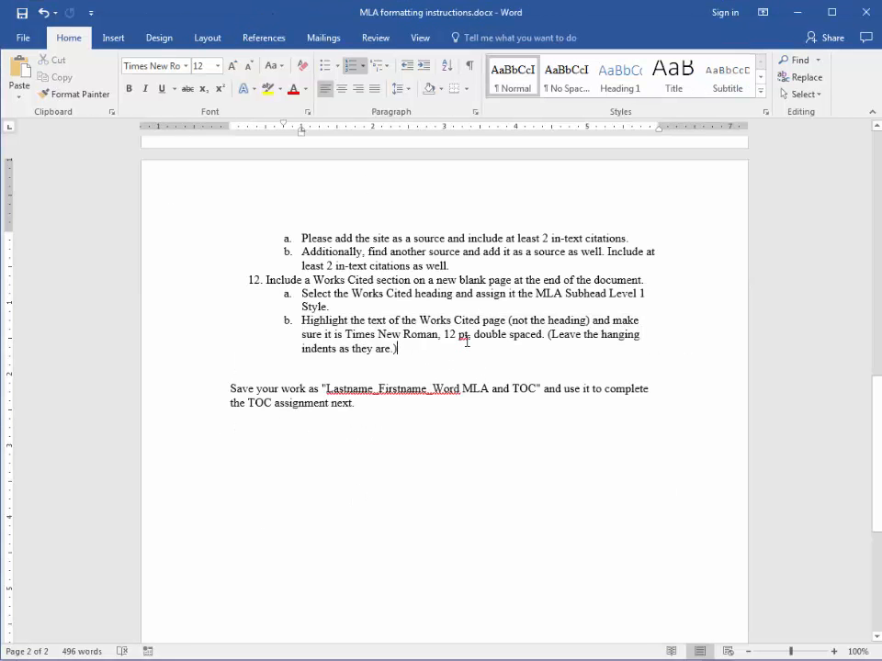